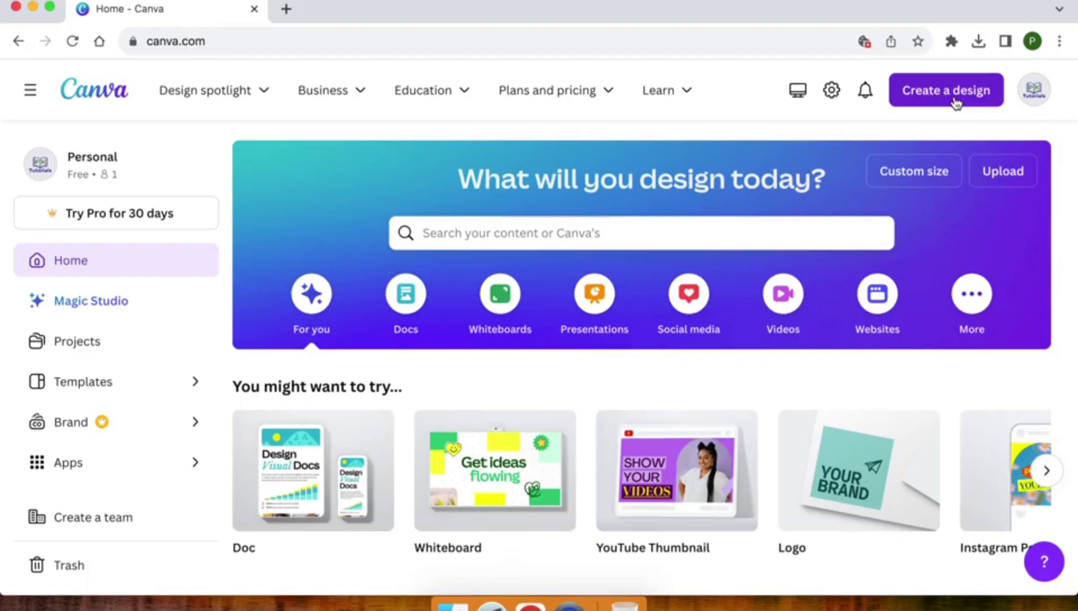
- Search design types for 'instag' and start a new blank Instagram Story (1080 × 1920 px)
scroll(535, 396, "down", 10)
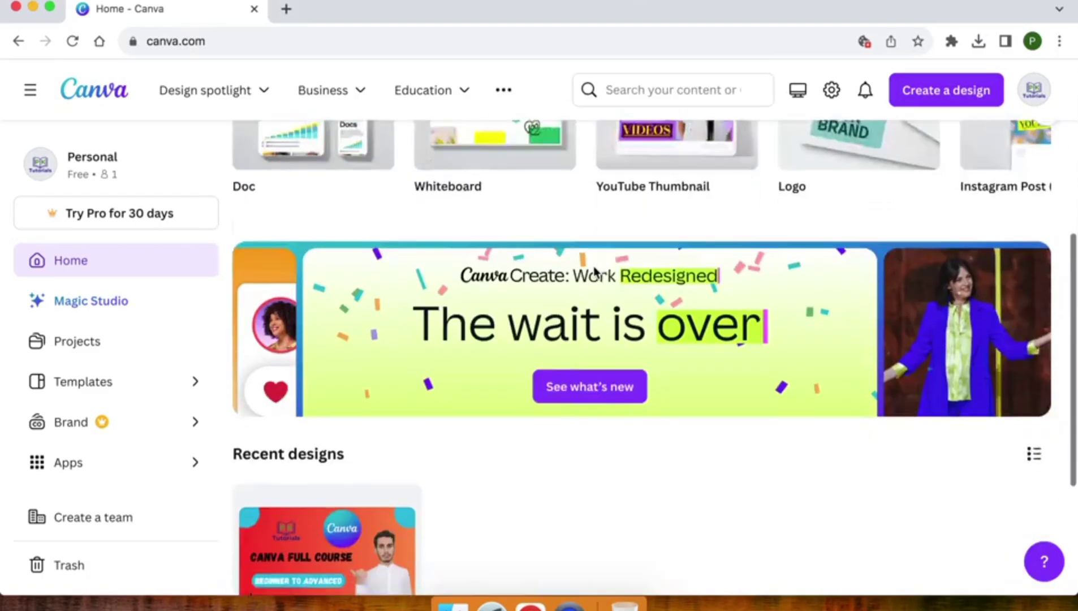
scroll(534, 398, "down", 2)
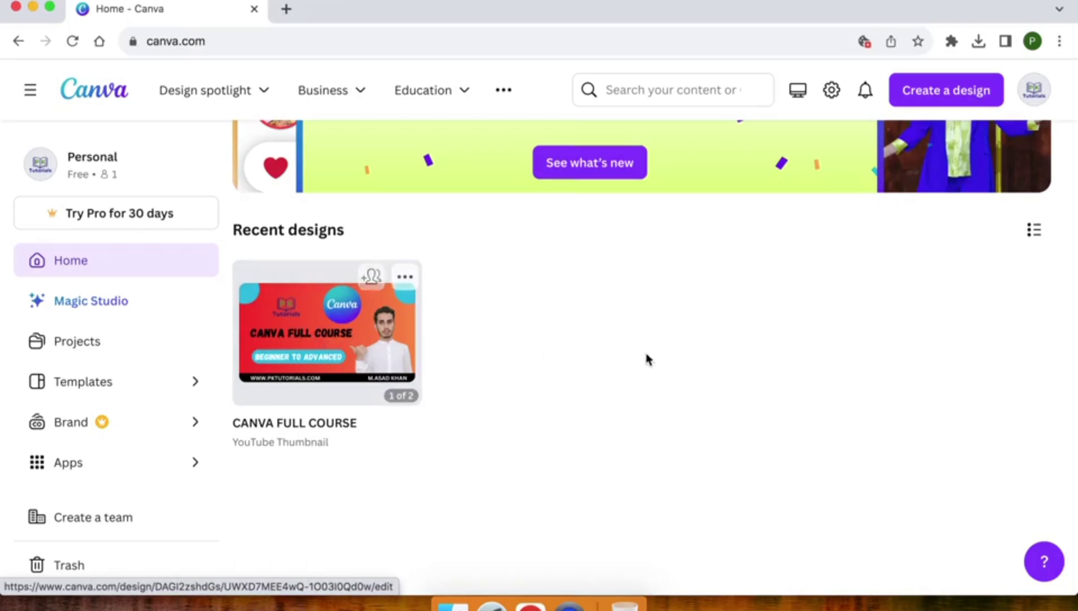
scroll(727, 361, "up", 15)
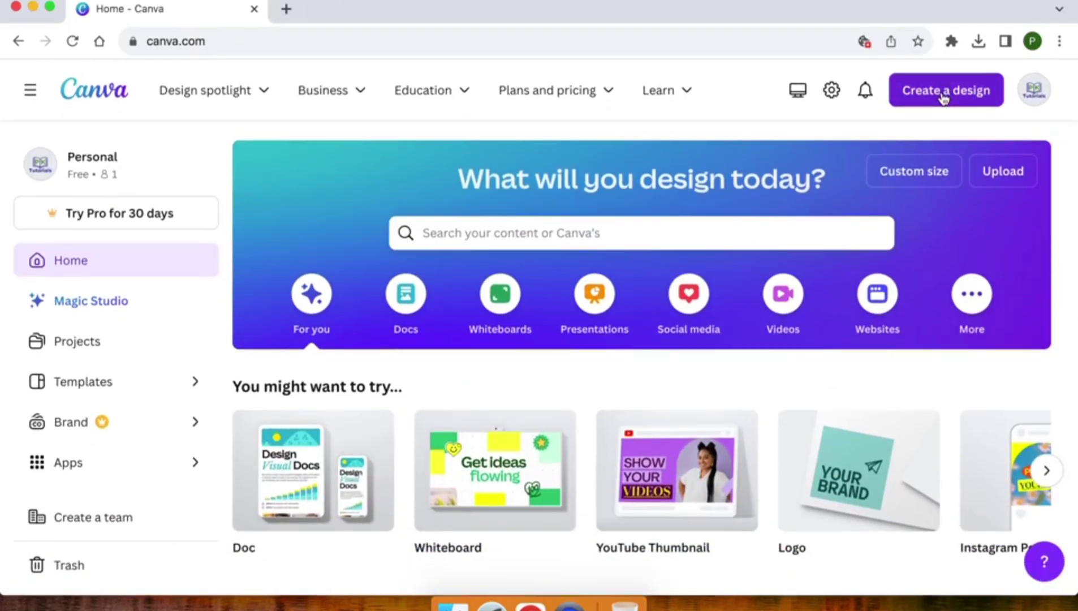
left_click(943, 99)
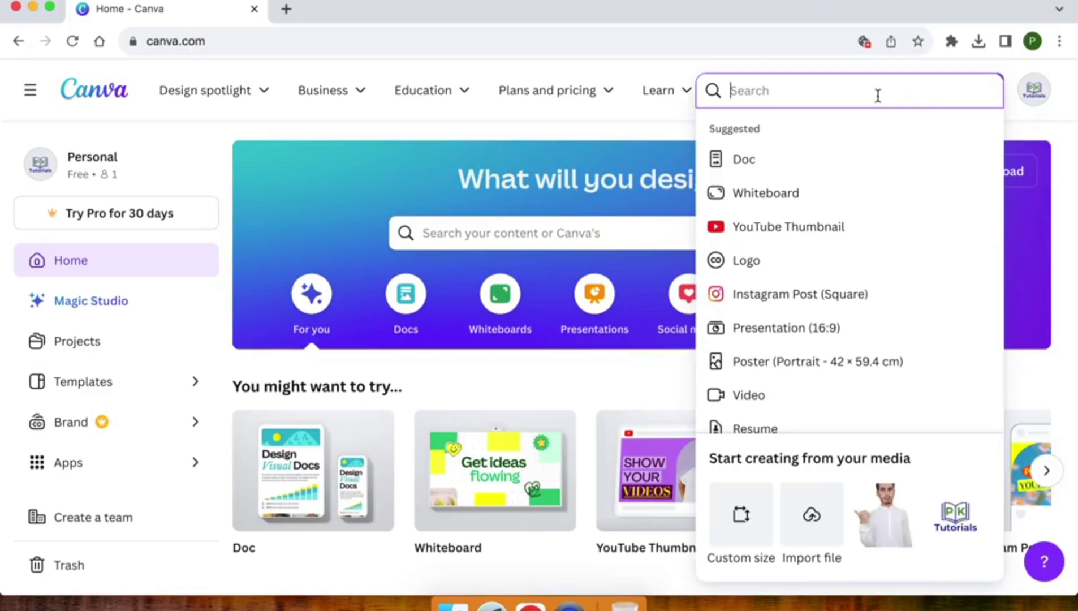
scroll(825, 269, "down", 10)
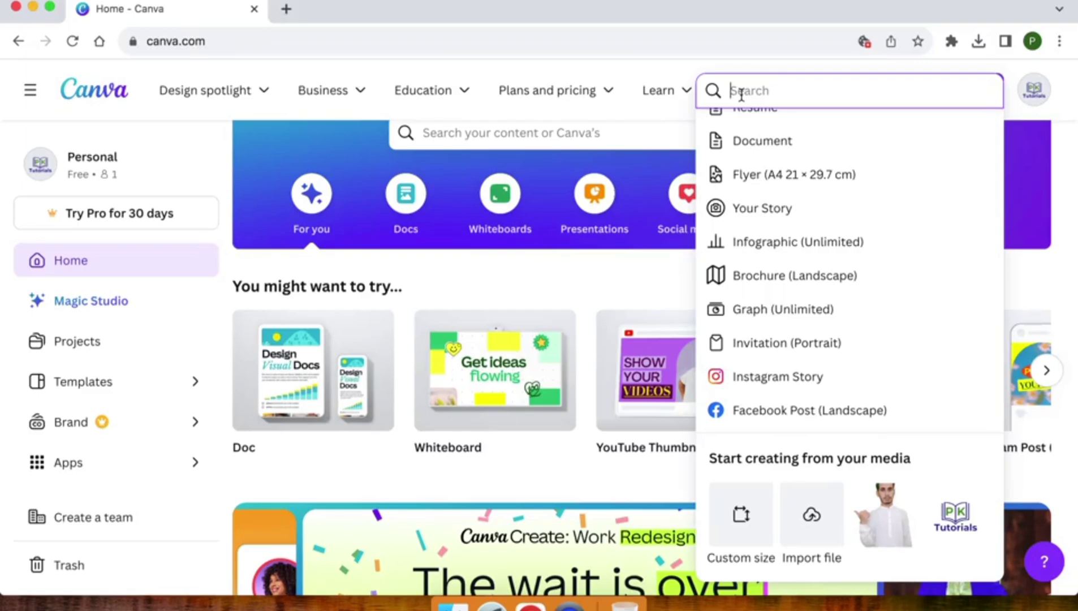
type("ins")
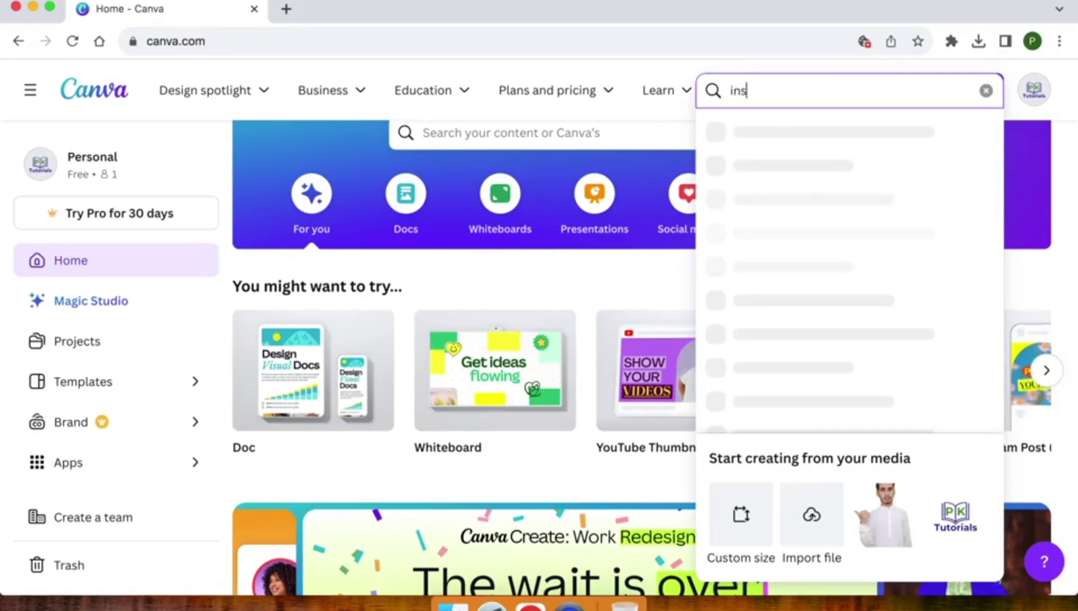
type("tageam")
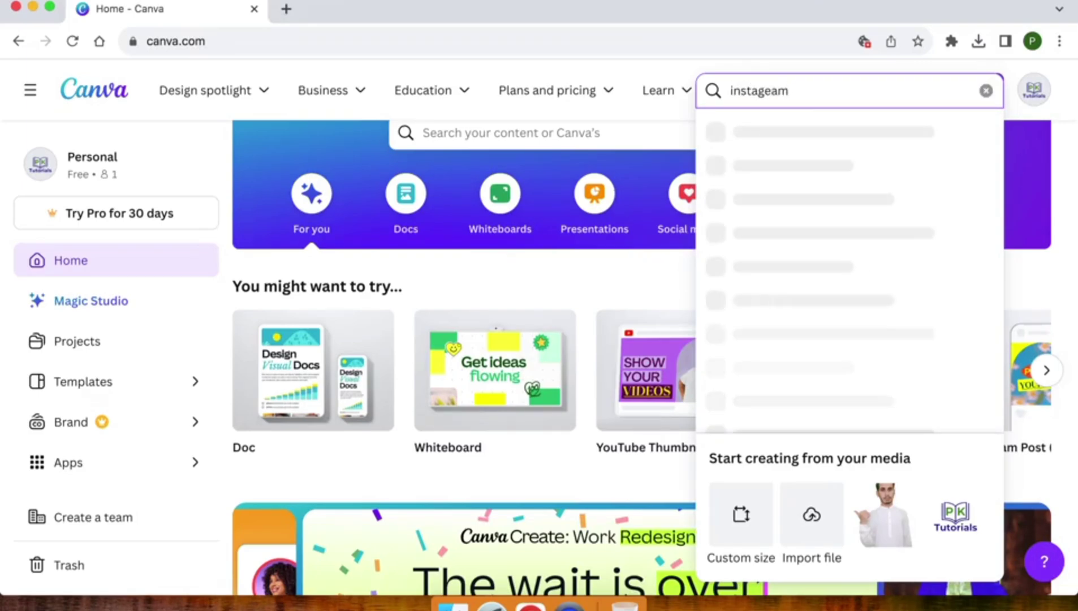
key("BackSpace")
key("BackSpace")
key("BackSpace")
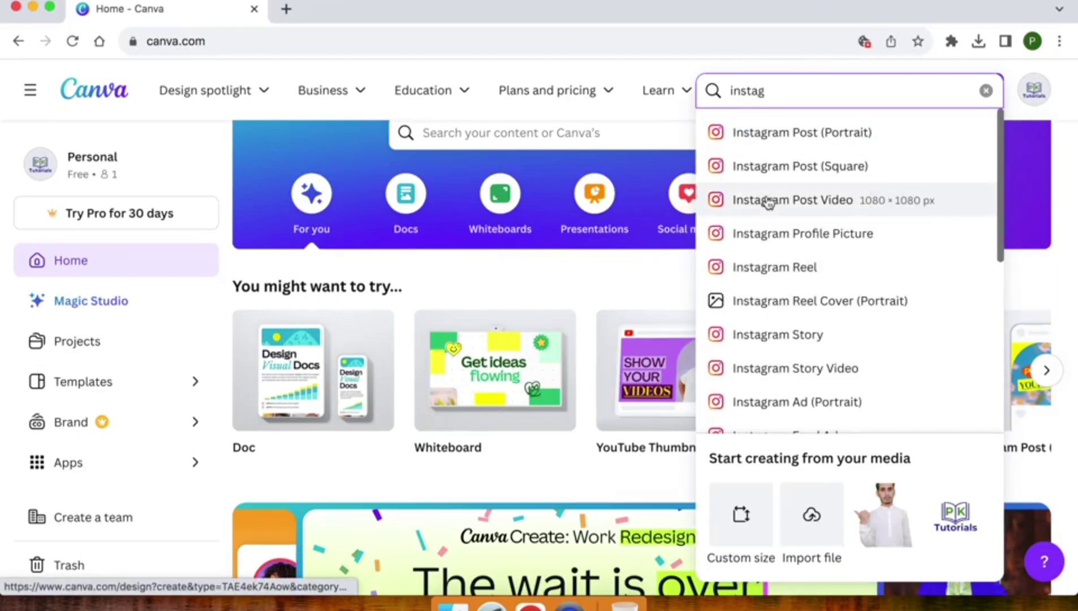
scroll(768, 202, "down", 2)
scroll(768, 202, "down", 1)
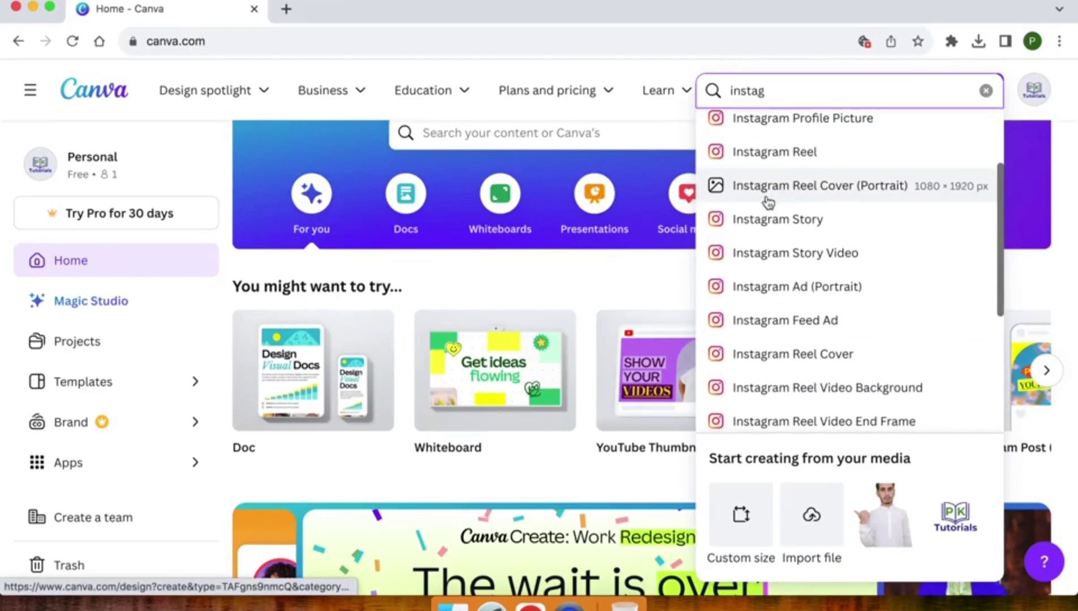
left_click(802, 221)
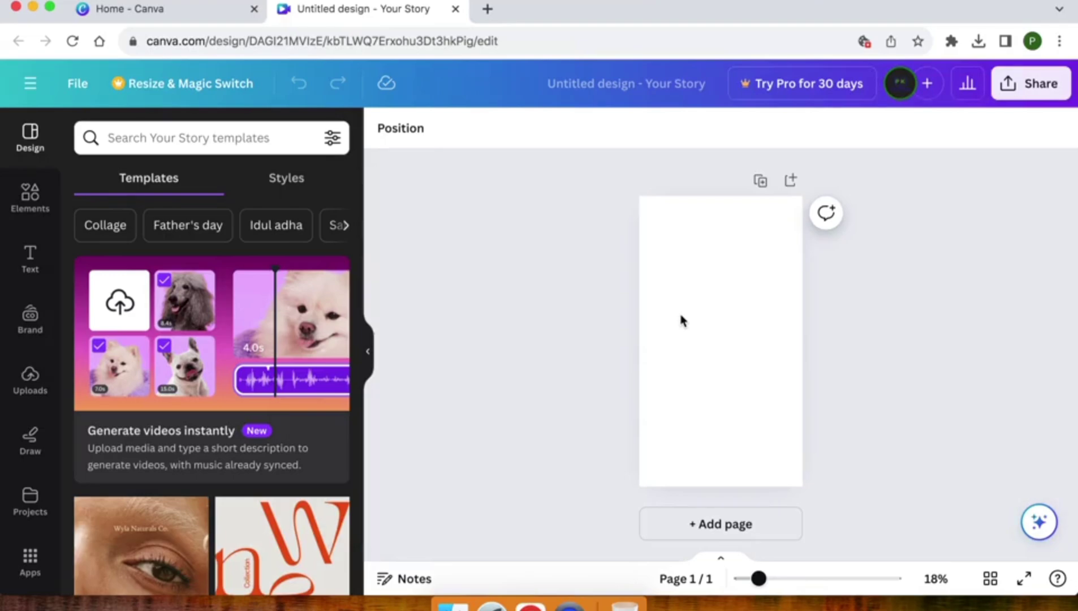
- Browse the Story templates, then select the blank white story page
scroll(193, 326, "down", 5)
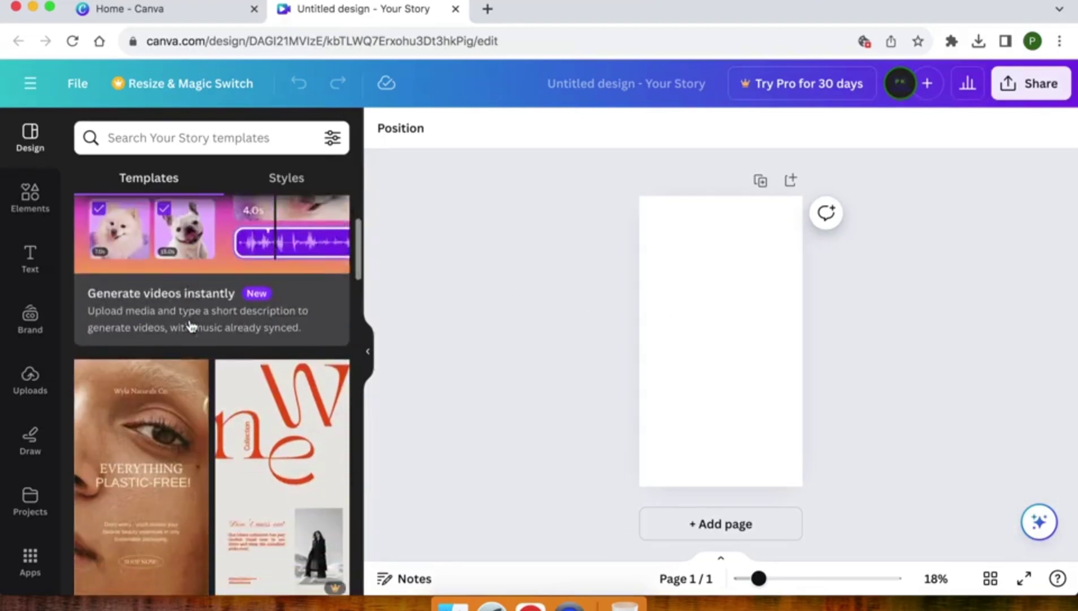
scroll(191, 327, "down", 5)
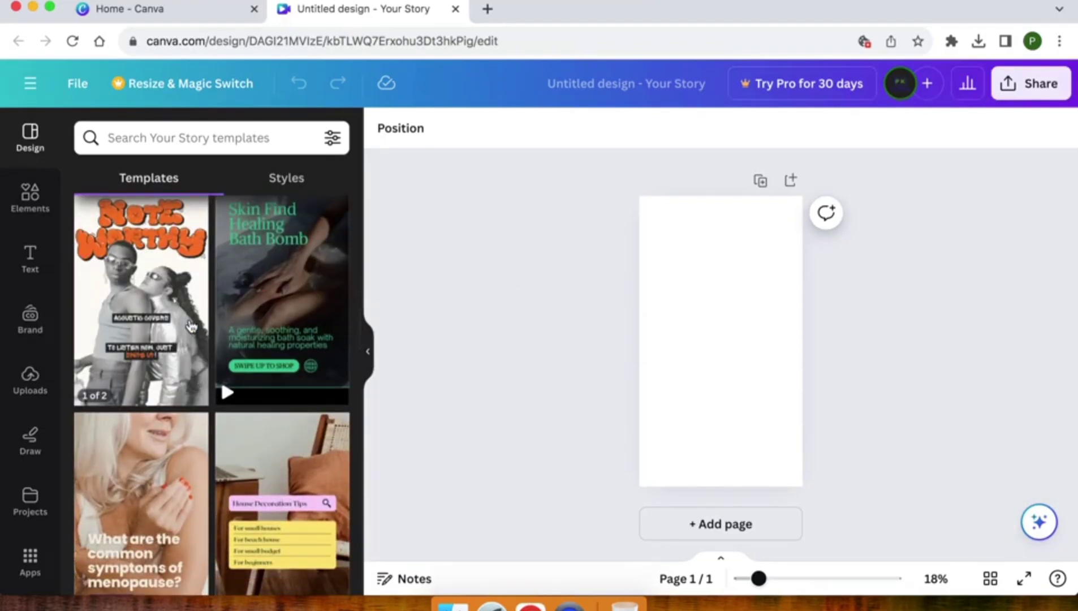
scroll(287, 334, "down", 4)
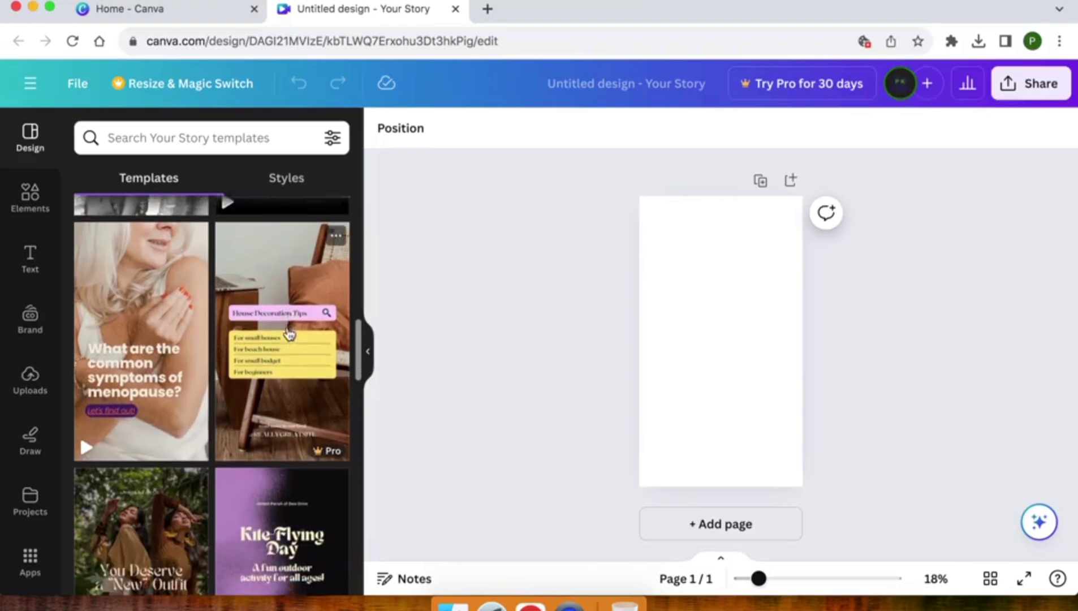
scroll(287, 332, "down", 4)
scroll(80, 261, "up", 15)
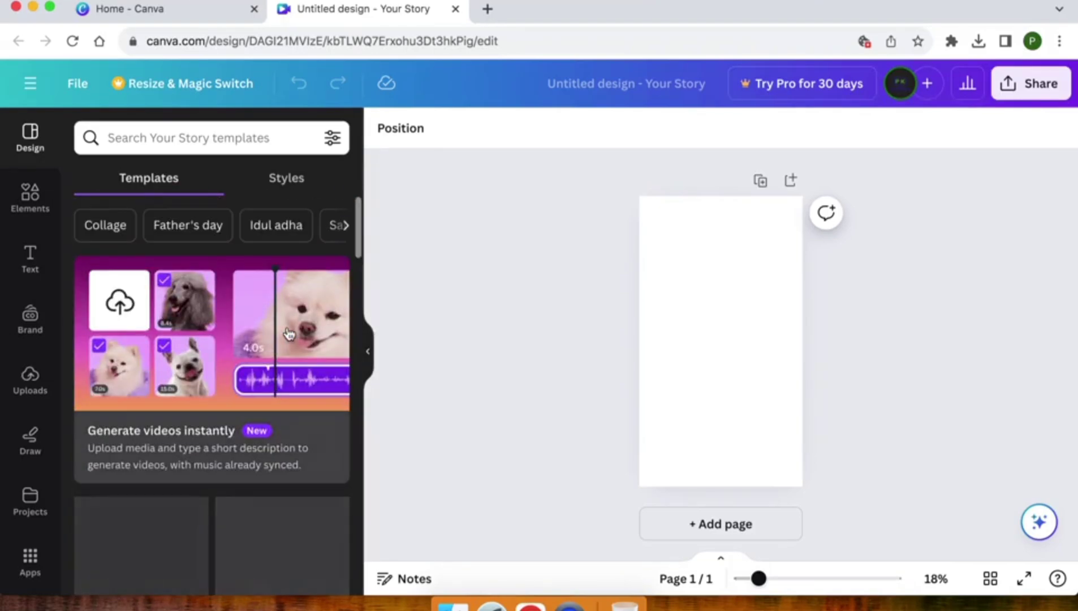
left_click(677, 233)
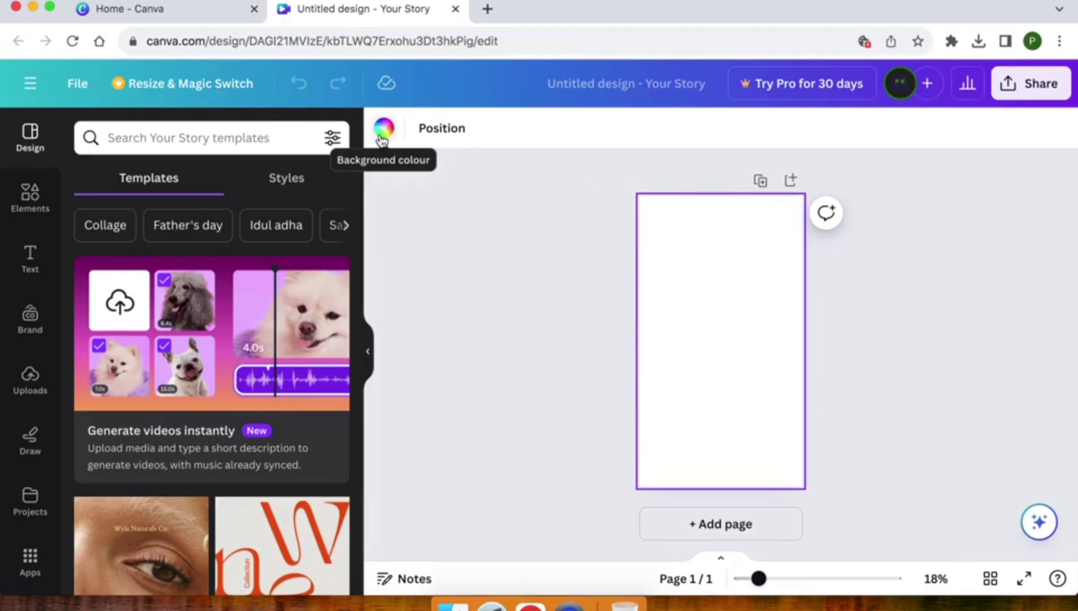
- Look at the background colour choices and uploaded images, then show the Elements library
left_click(382, 136)
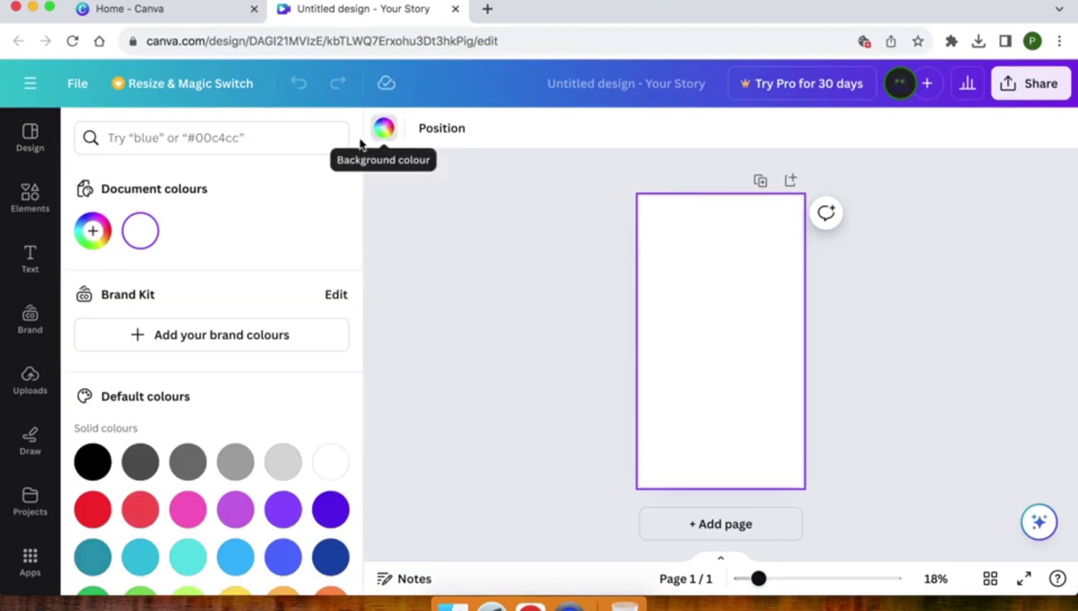
left_click(25, 383)
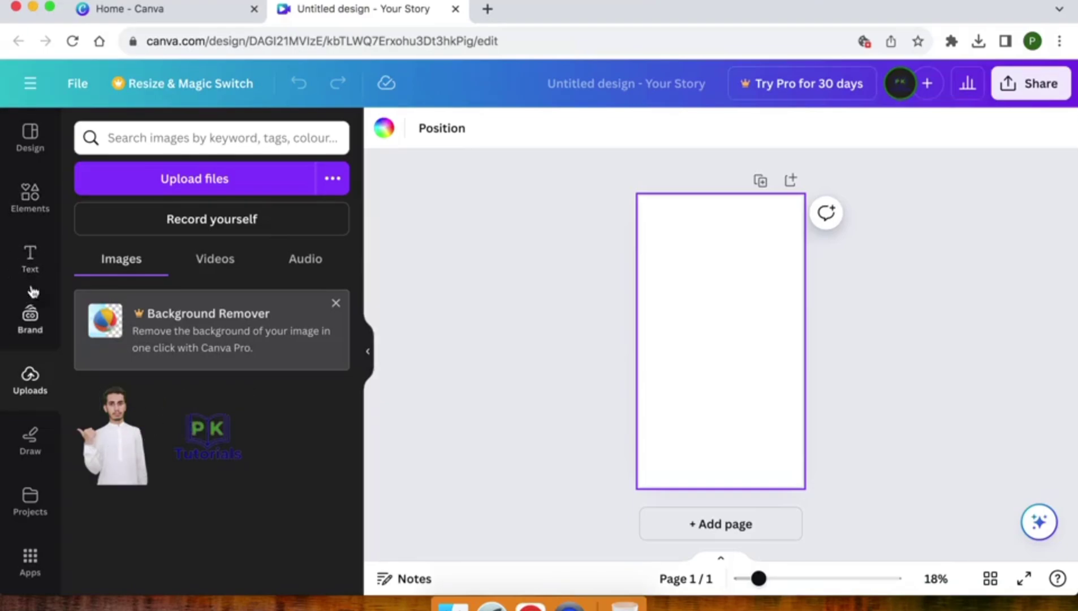
left_click(31, 208)
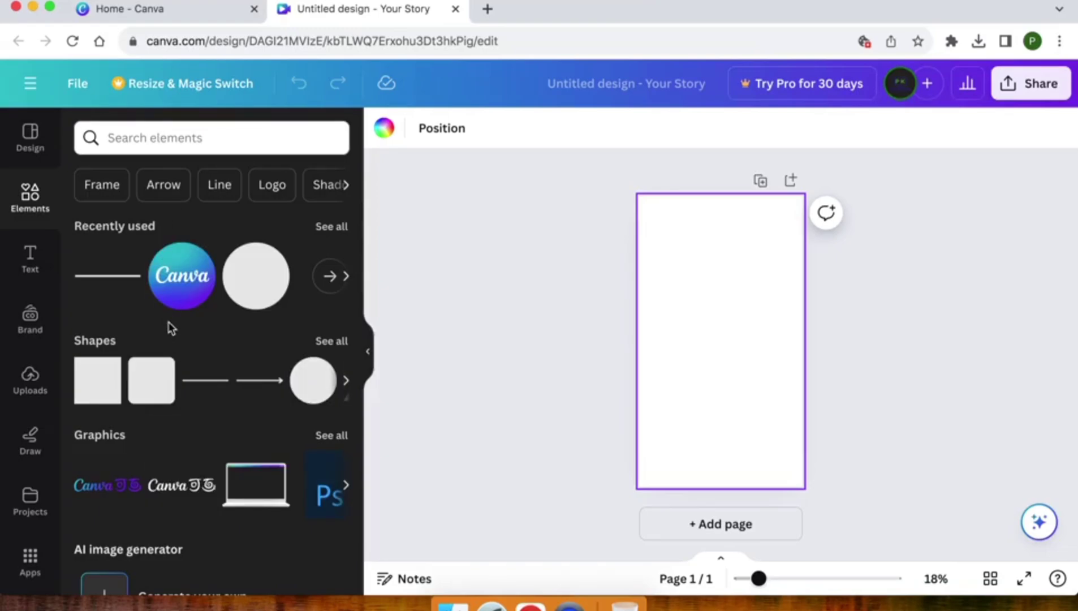
- Add the orange abstract stock photo from the Photos library to the page
scroll(172, 328, "down", 10)
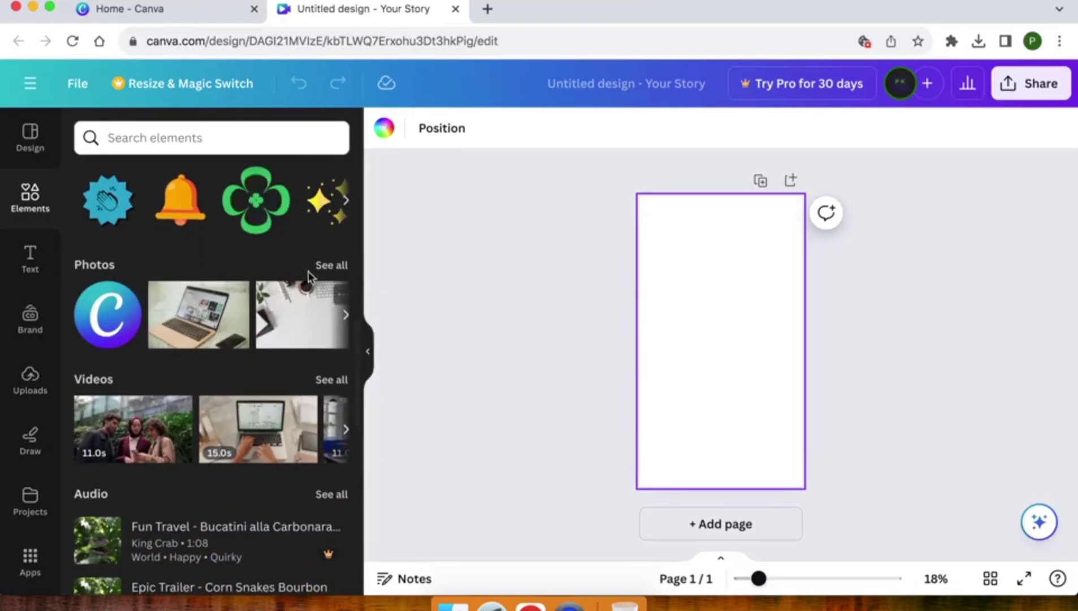
left_click(326, 265)
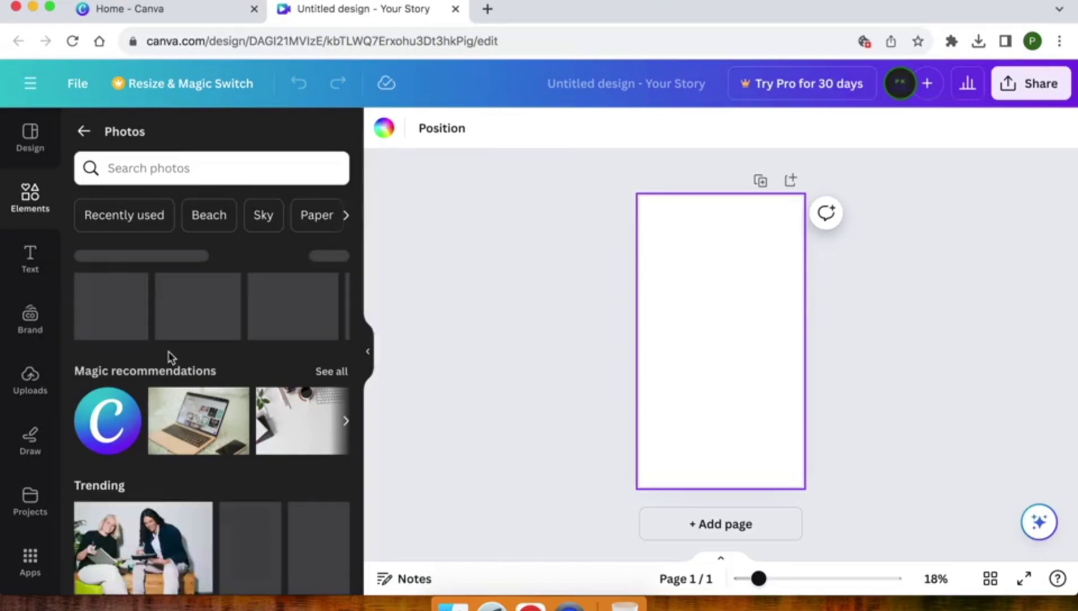
scroll(170, 358, "down", 10)
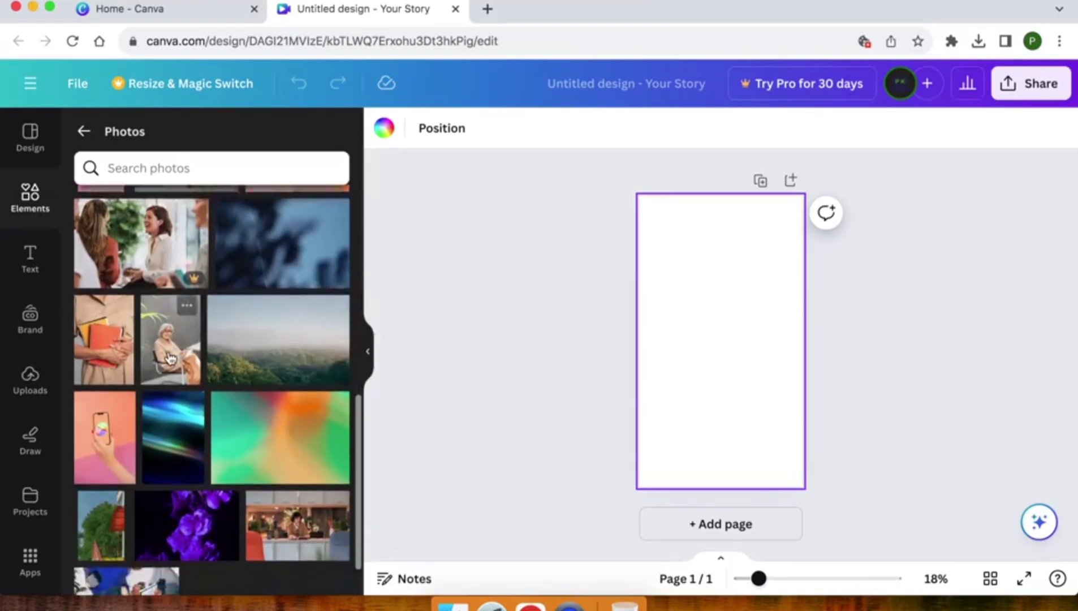
scroll(169, 357, "down", 2)
scroll(170, 358, "down", 3)
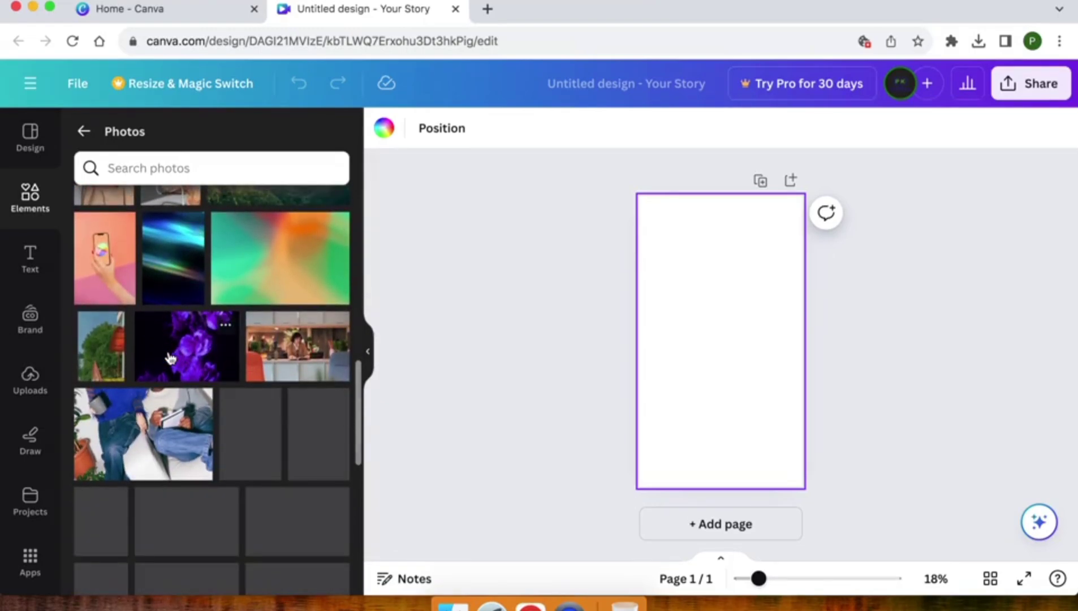
scroll(170, 357, "down", 4)
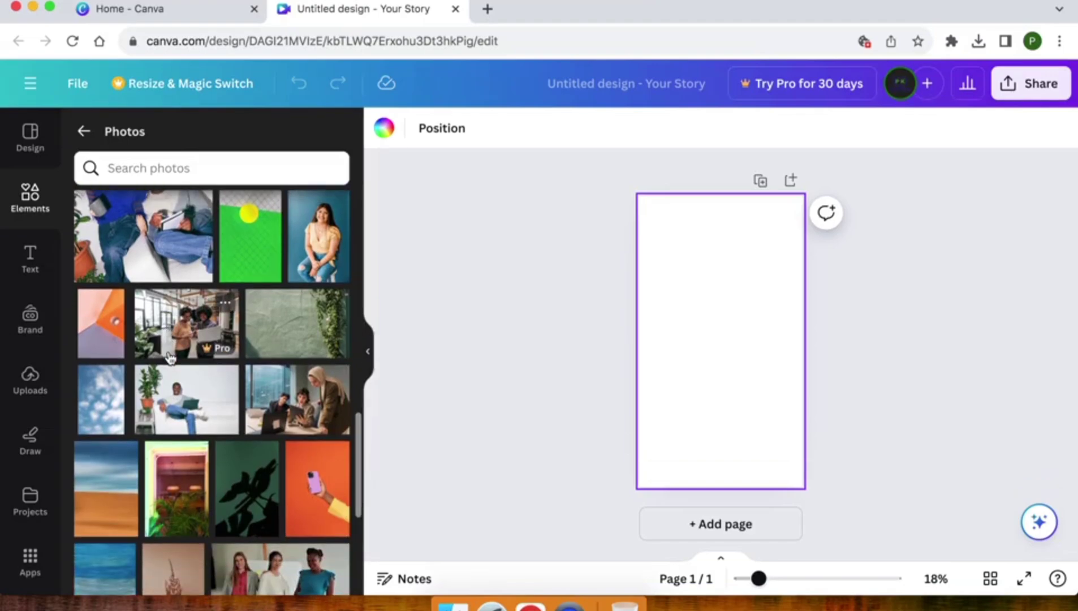
scroll(170, 357, "down", 2)
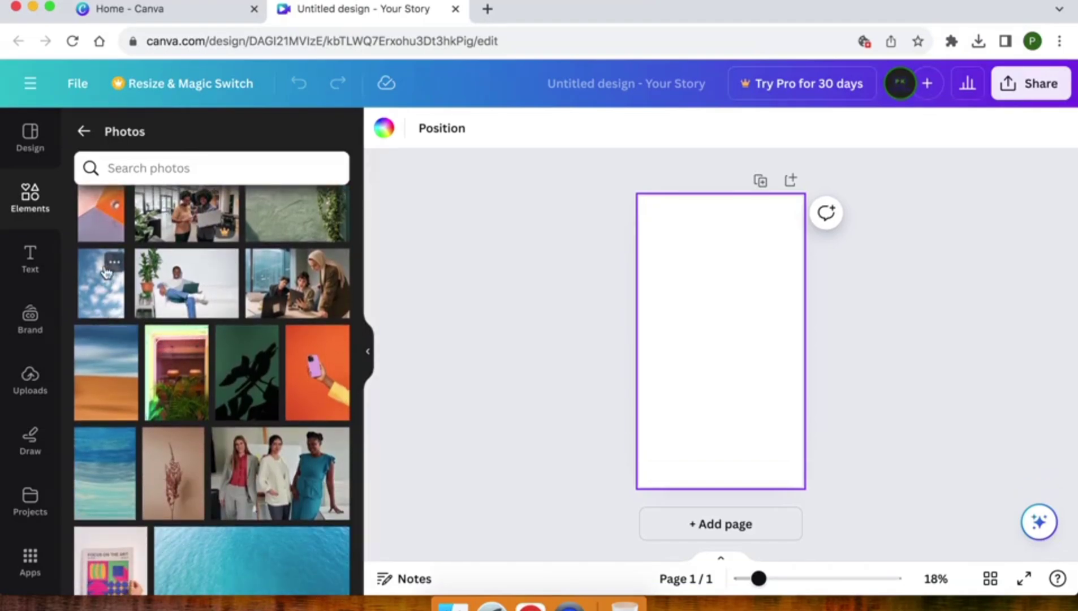
scroll(90, 293, "down", 2)
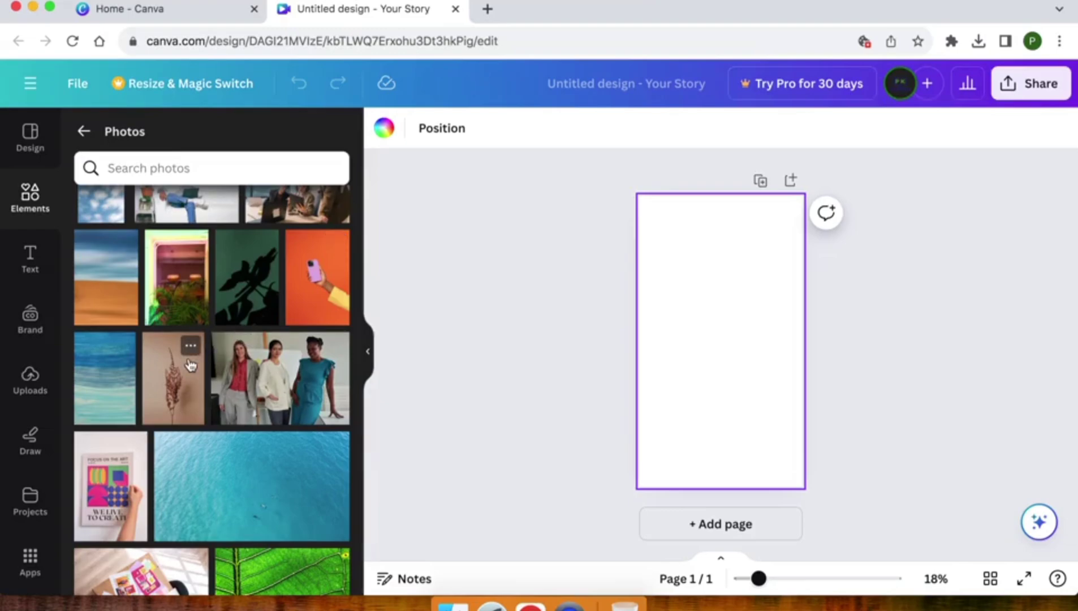
scroll(244, 335, "down", 5)
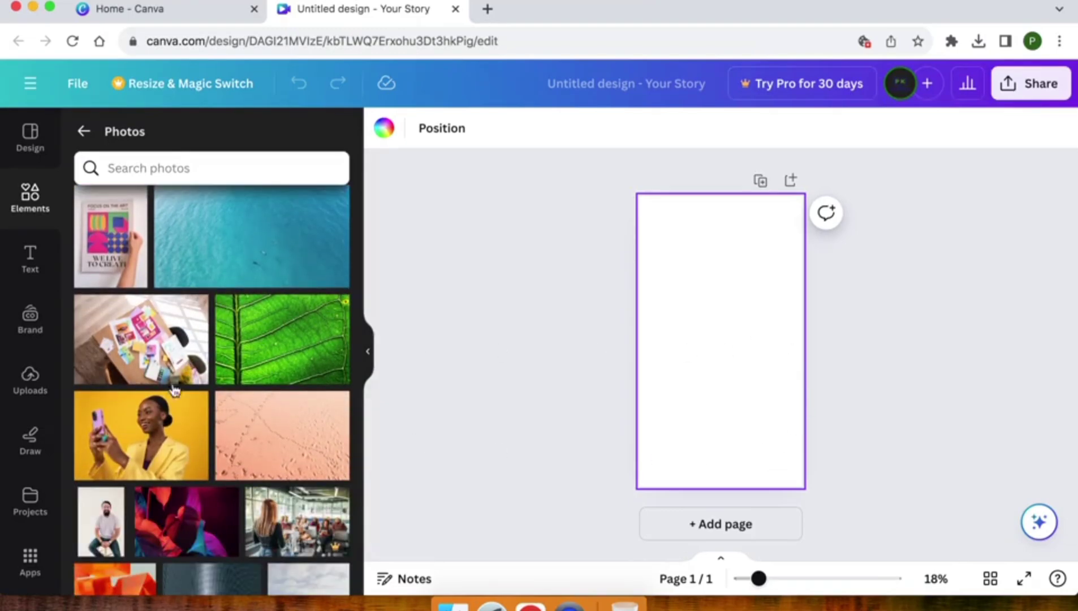
scroll(224, 404, "down", 6)
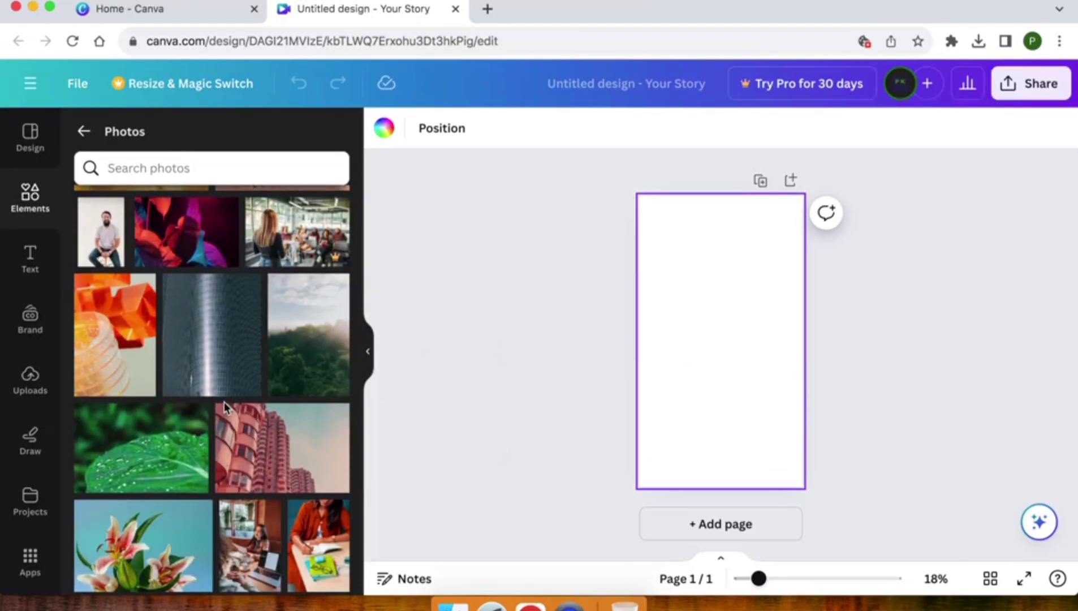
left_click(120, 349)
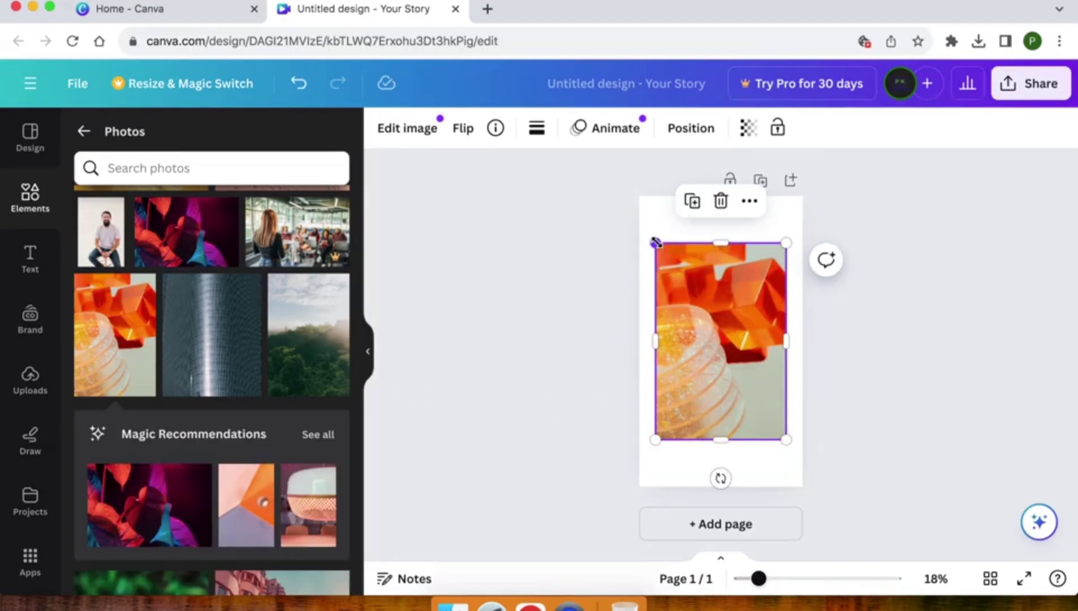
- Set the orange photo as the story page background
right_click(690, 292)
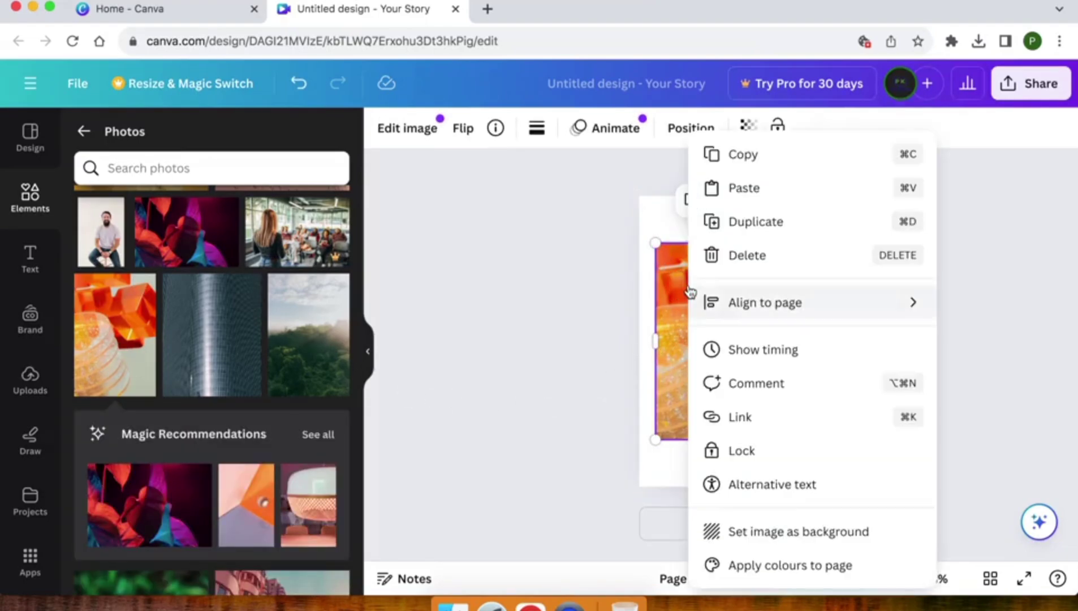
left_click(742, 532)
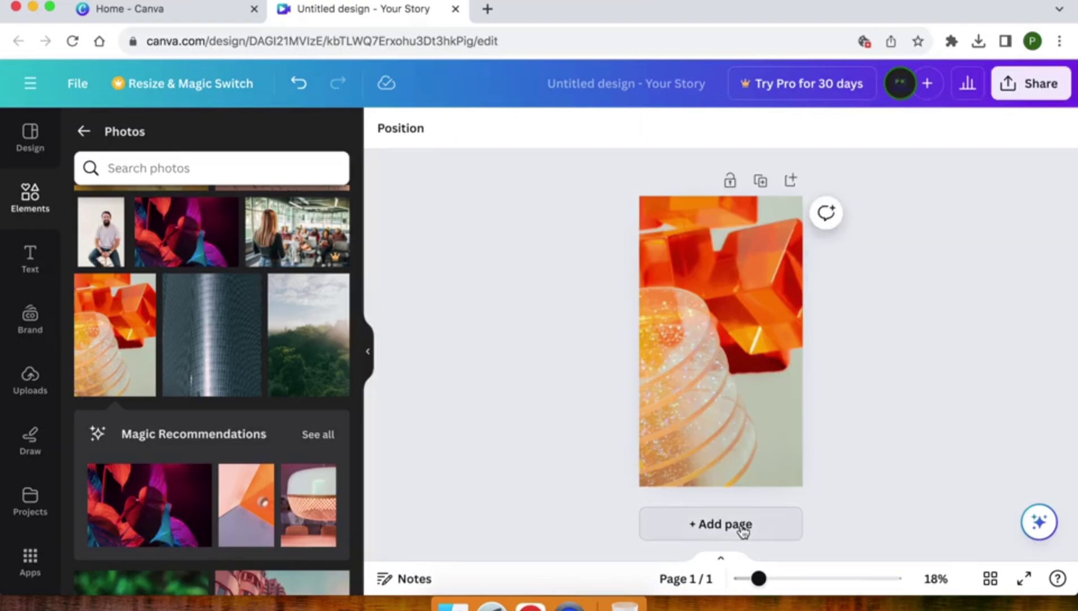
left_click(672, 265)
left_click(597, 301)
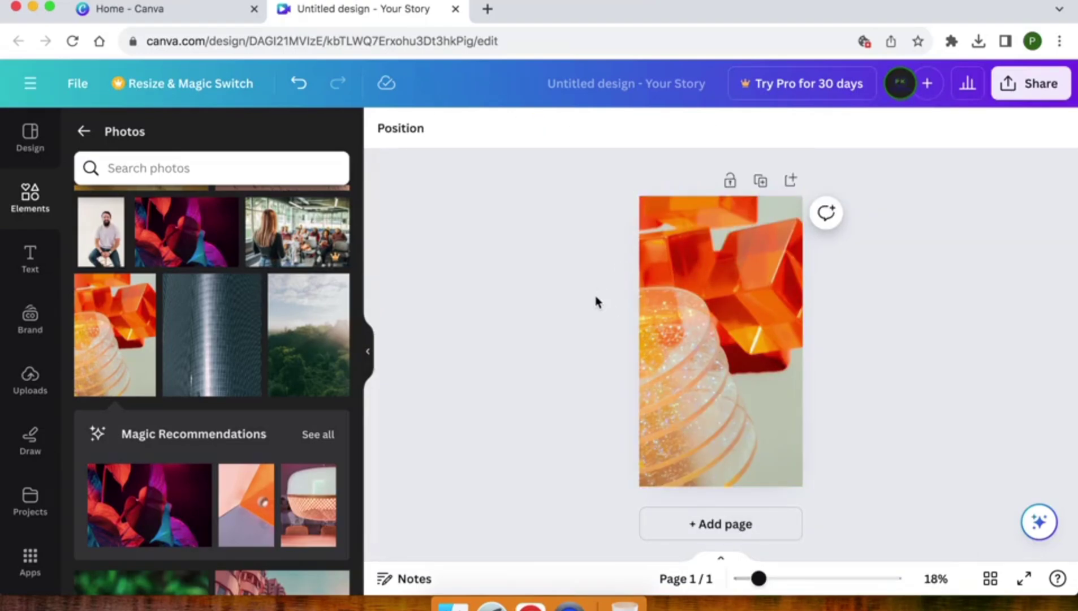
- Search the photo library for 'cirle frame'
scroll(210, 353, "down", 10)
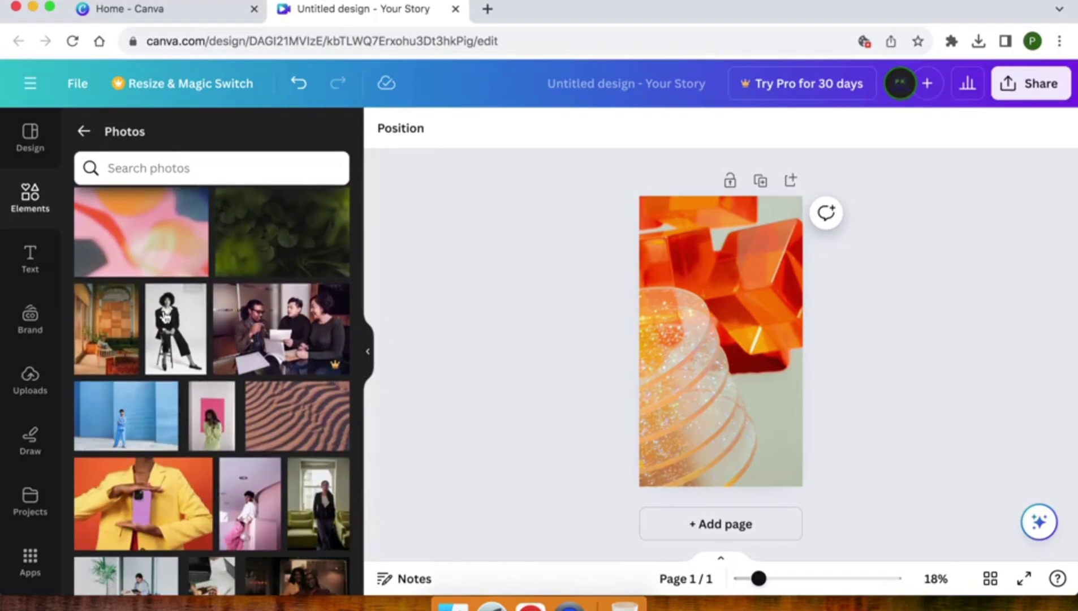
scroll(144, 314, "up", 10)
scroll(144, 314, "up", 5)
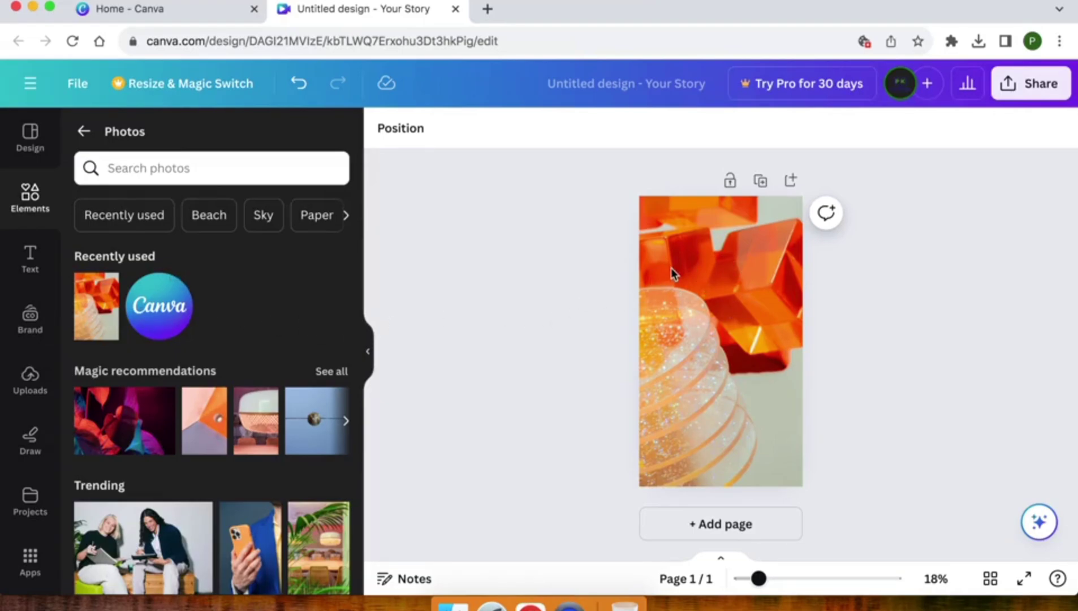
left_click(124, 168)
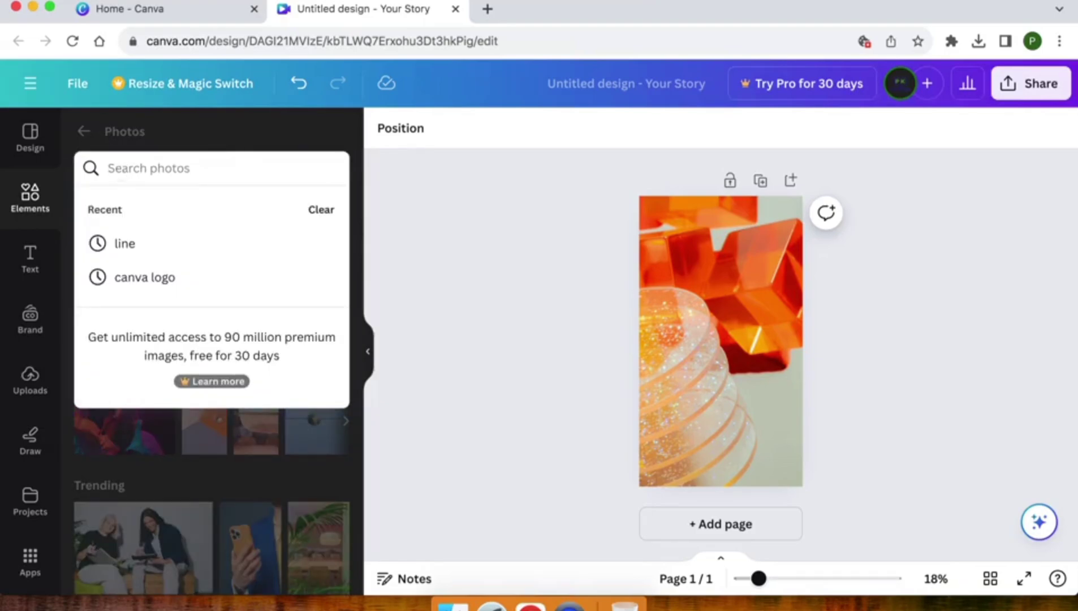
type("cirle")
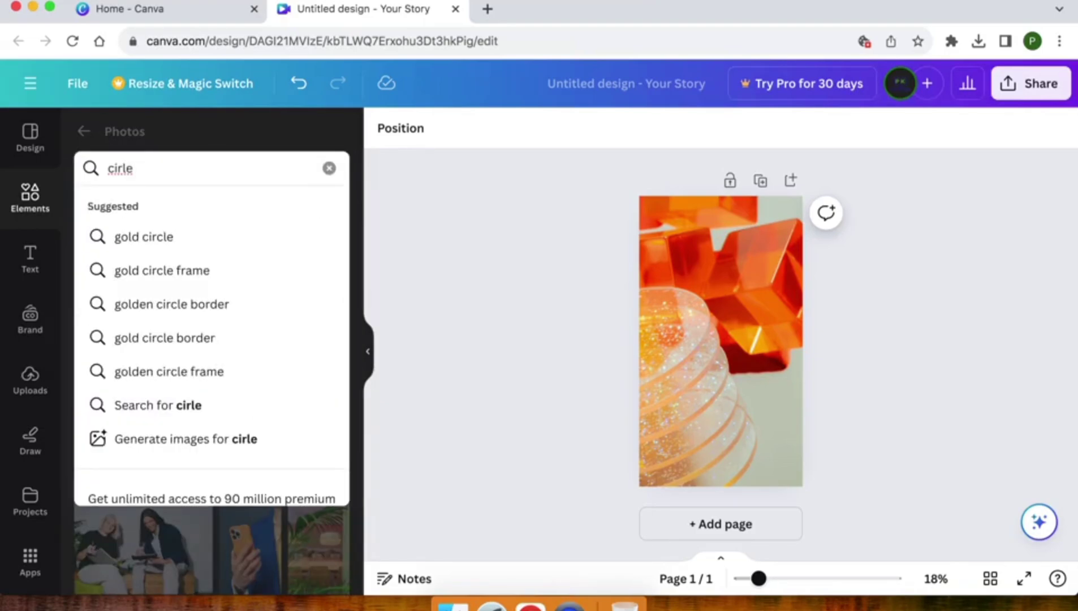
type(" frame")
key("Return")
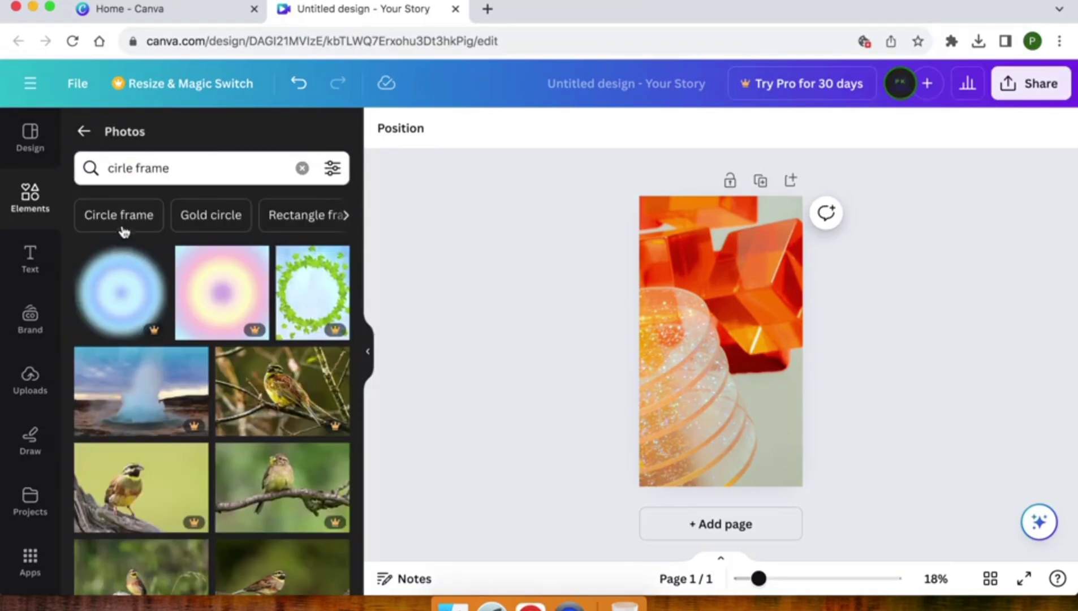
scroll(188, 493, "down", 5)
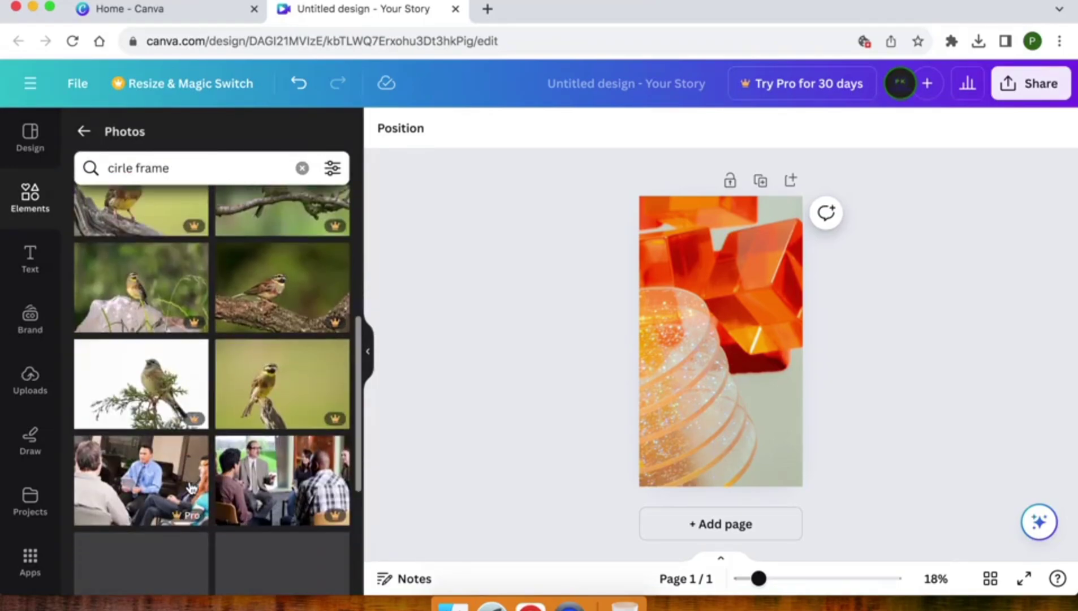
scroll(164, 368, "up", 5)
- Search all elements for 'circle frame' and browse every Frames result
left_click(86, 132)
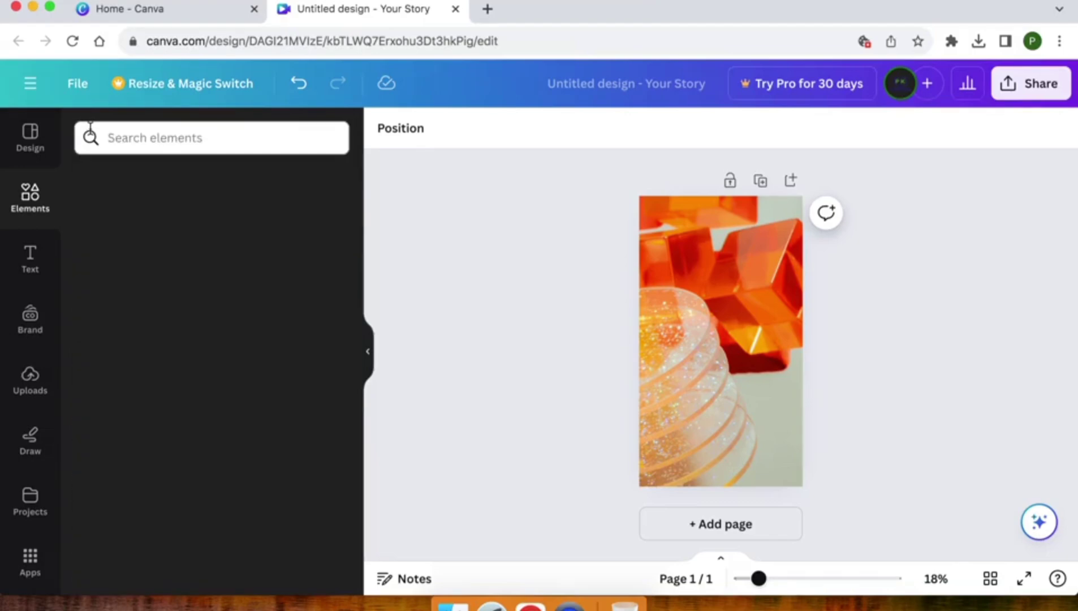
left_click(136, 140)
type("circ")
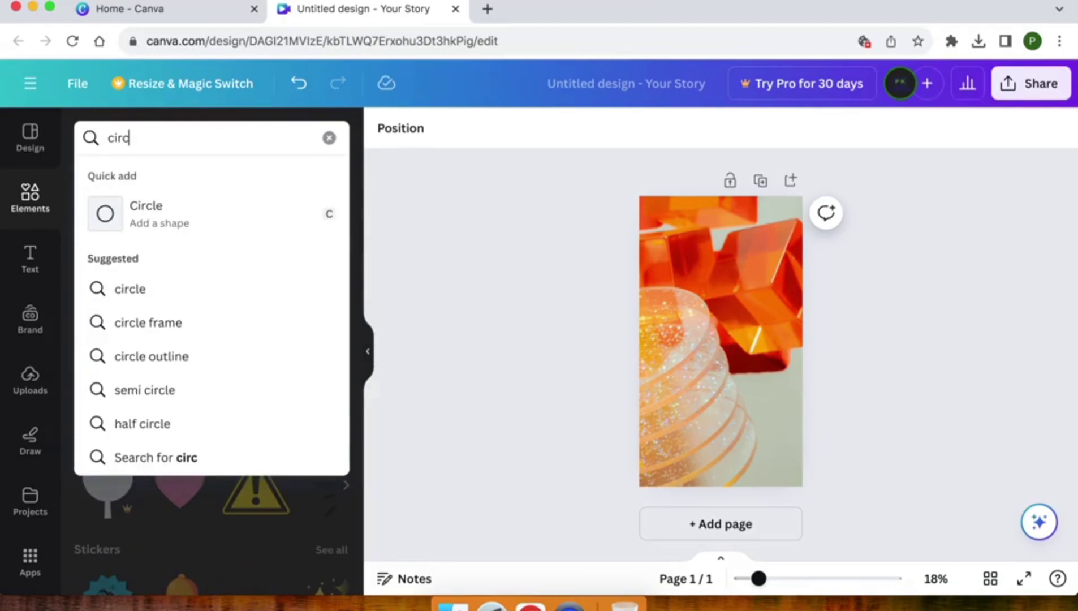
type("le frame")
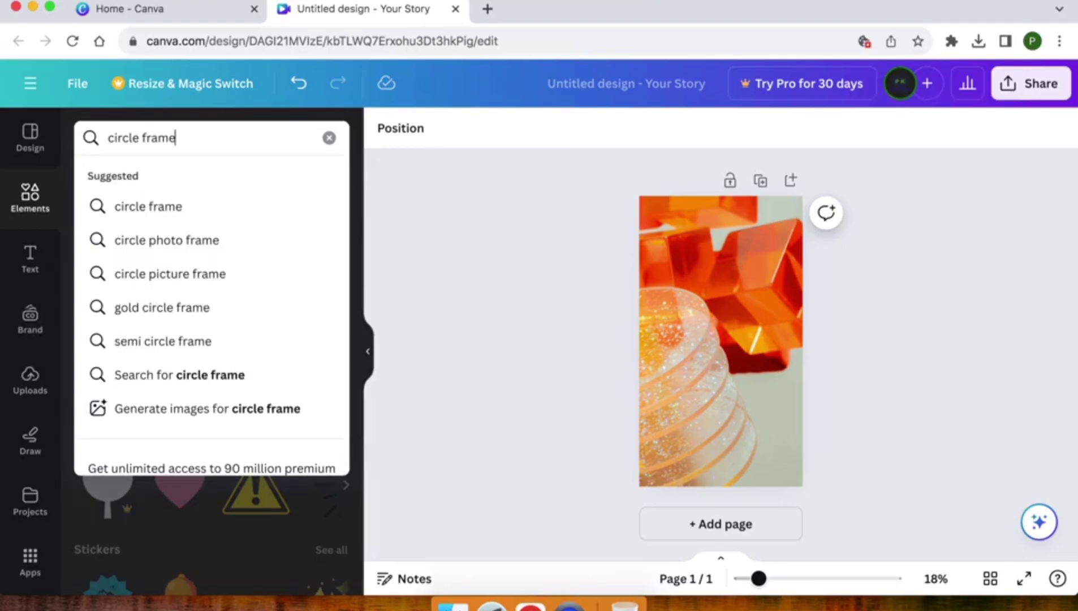
key("Return")
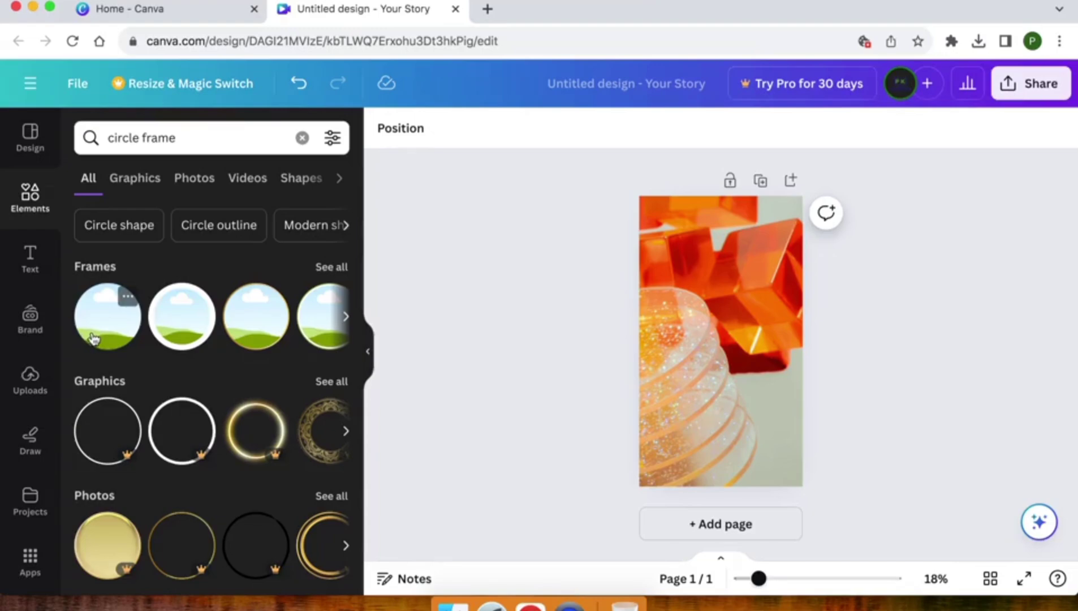
left_click(346, 318)
left_click(342, 270)
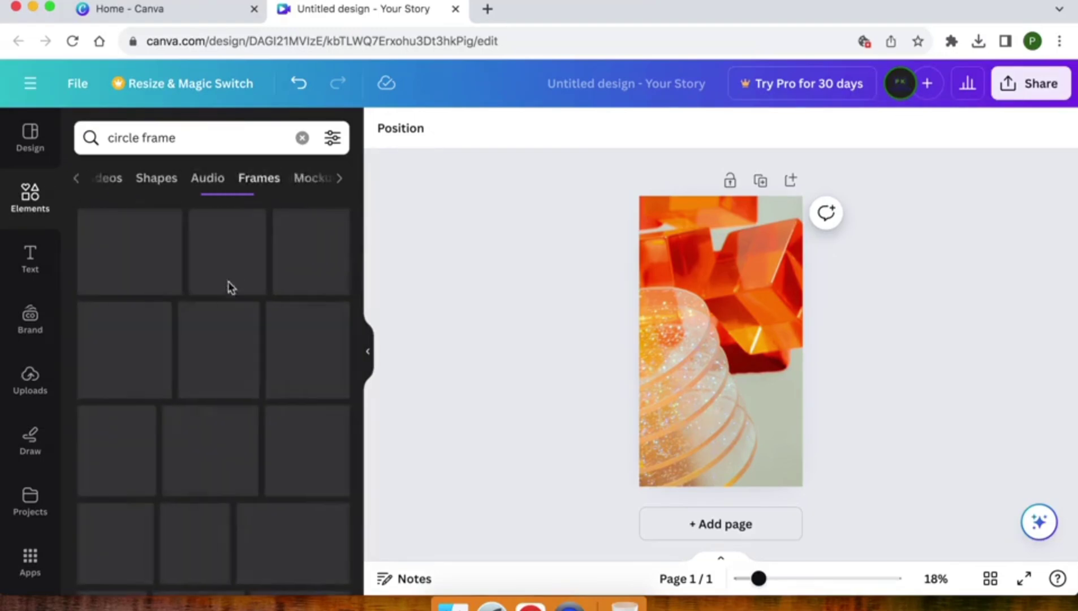
scroll(196, 343, "down", 8)
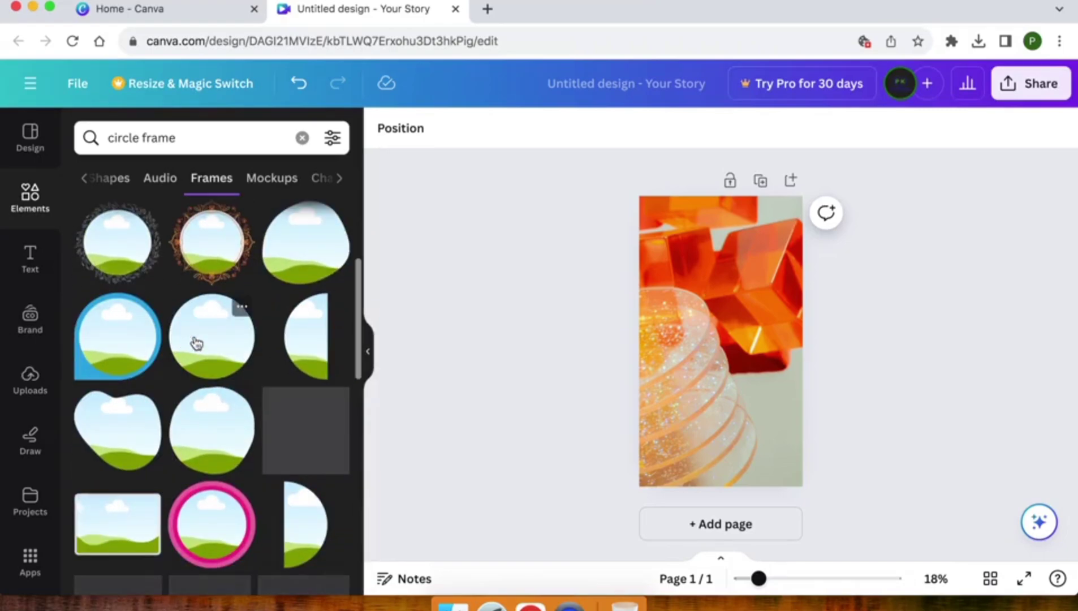
scroll(195, 341, "down", 5)
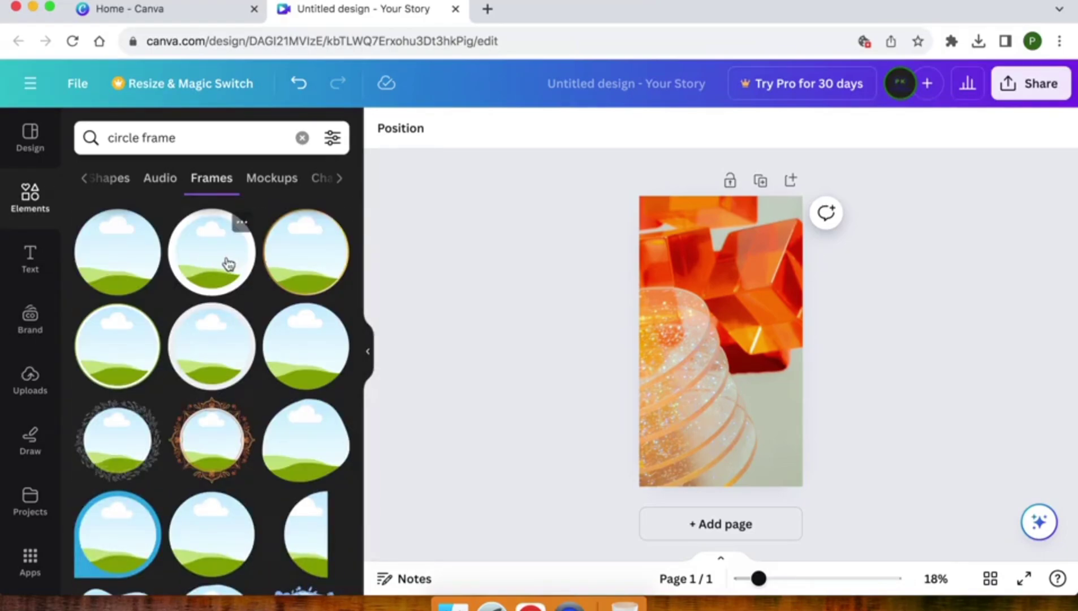
- Add a plain circle frame and move it near the top of the page
left_click(221, 263)
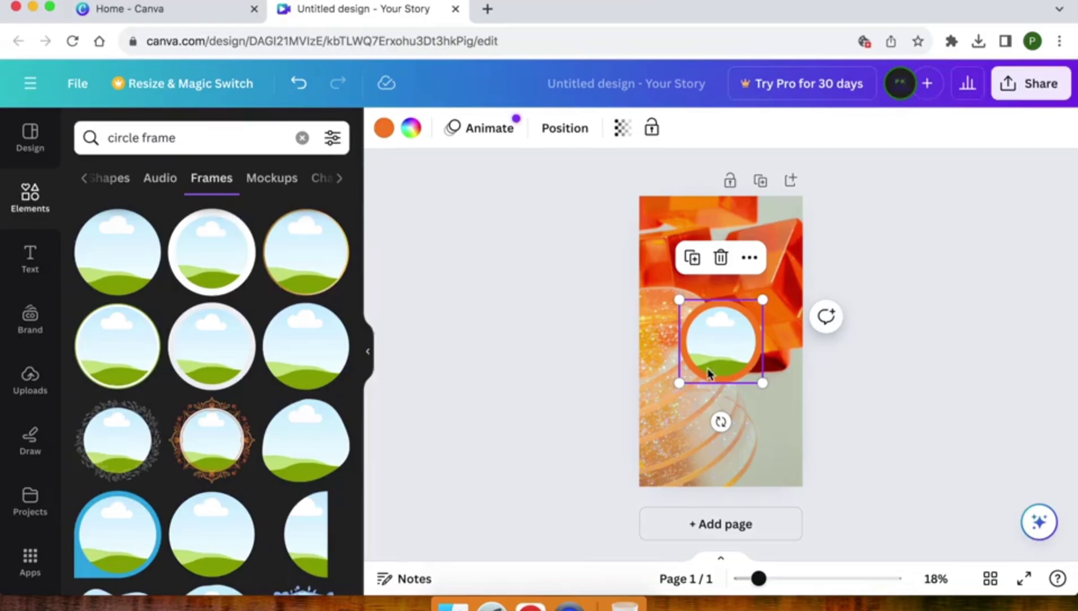
left_click_drag(731, 363, 720, 263)
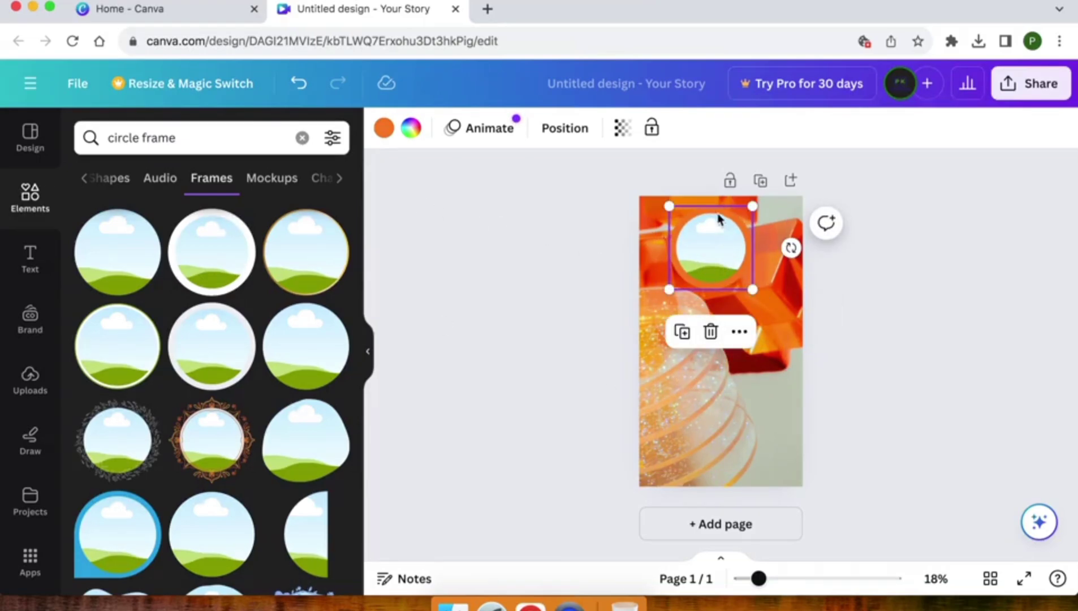
left_click(385, 128)
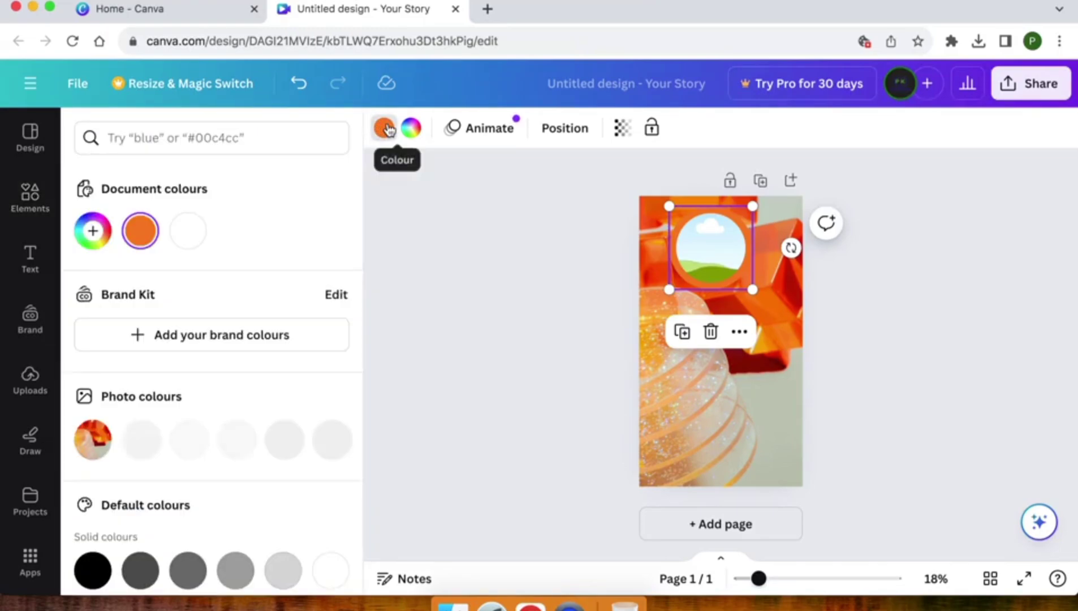
- Change the circle frame's border colour to white
left_click(141, 234)
left_click_drag(134, 339, 58, 301)
left_click(452, 238)
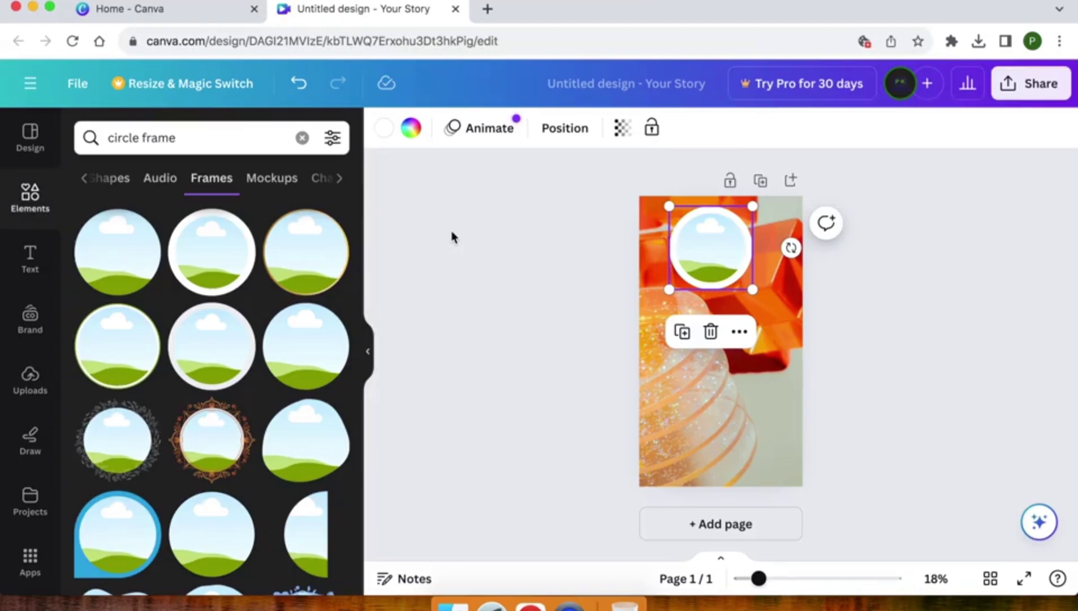
left_click(468, 249)
left_click(715, 252)
- Upload New Logo.jpeg from the computer to Uploads
left_click(17, 378)
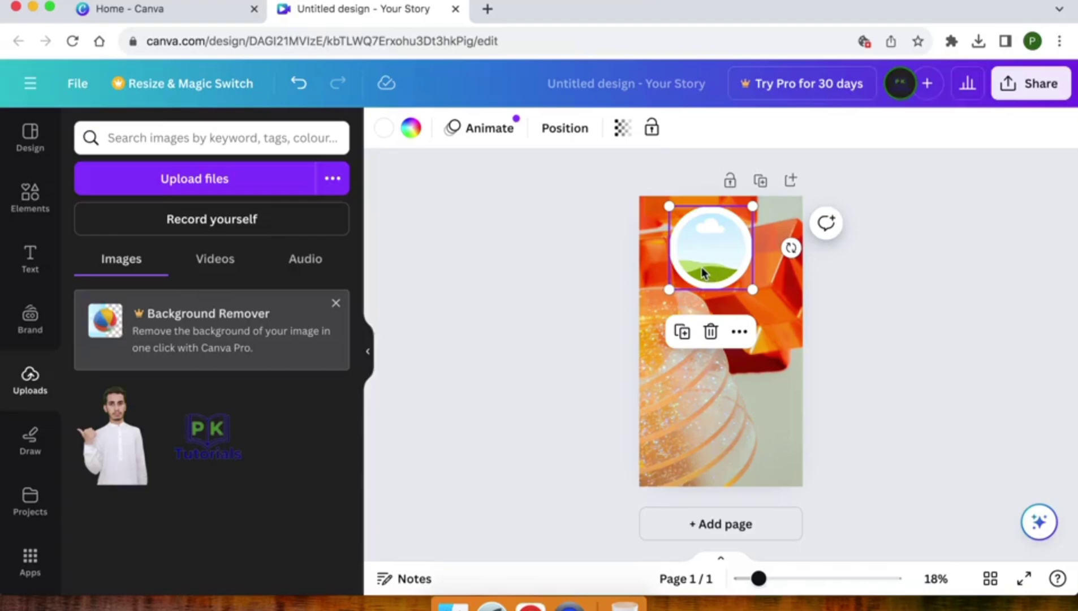
left_click(191, 180)
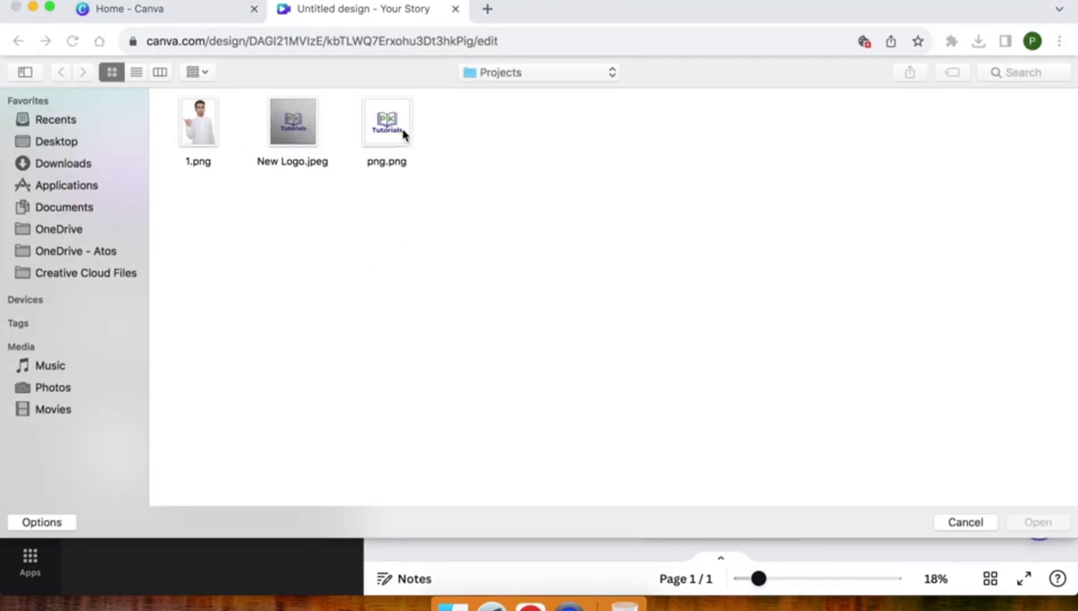
double_click(302, 130)
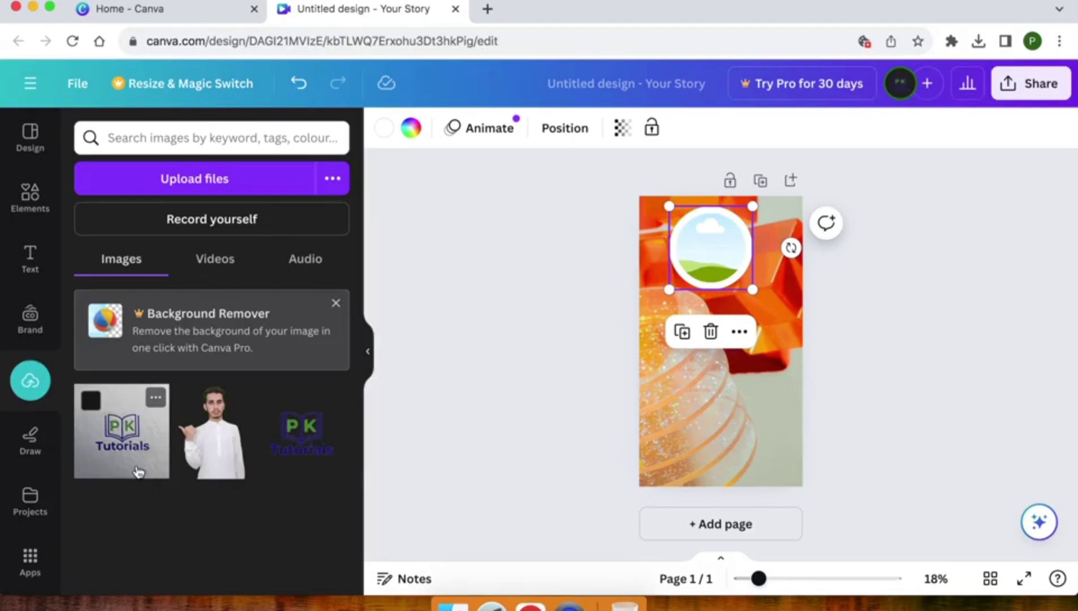
- Place the PK Tutorials logo in the circle frame, enlarging and repositioning it inside
left_click_drag(121, 444, 709, 253)
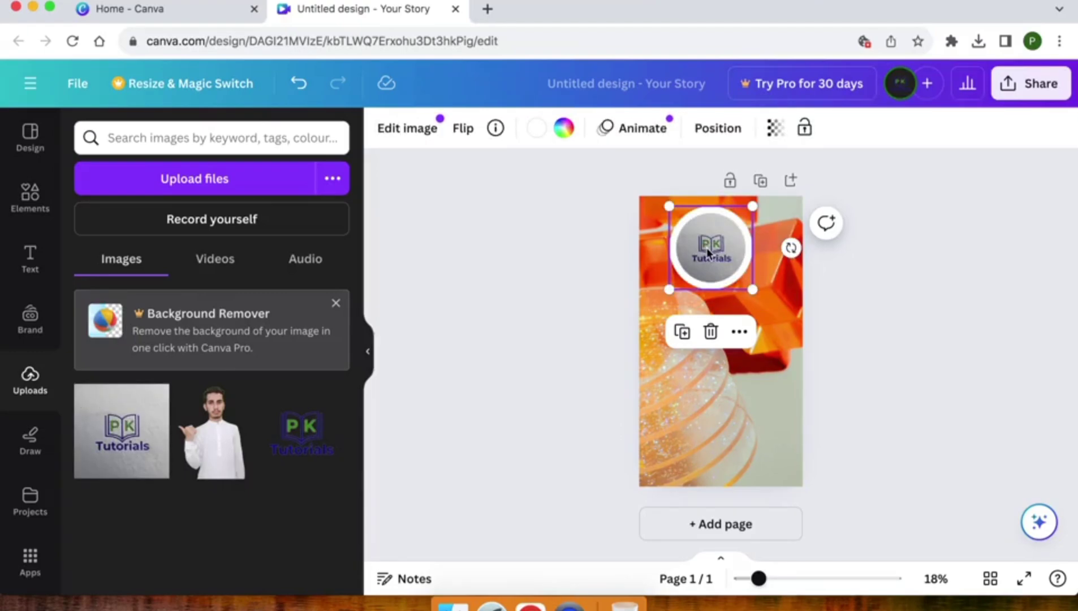
double_click(707, 247)
key("Escape")
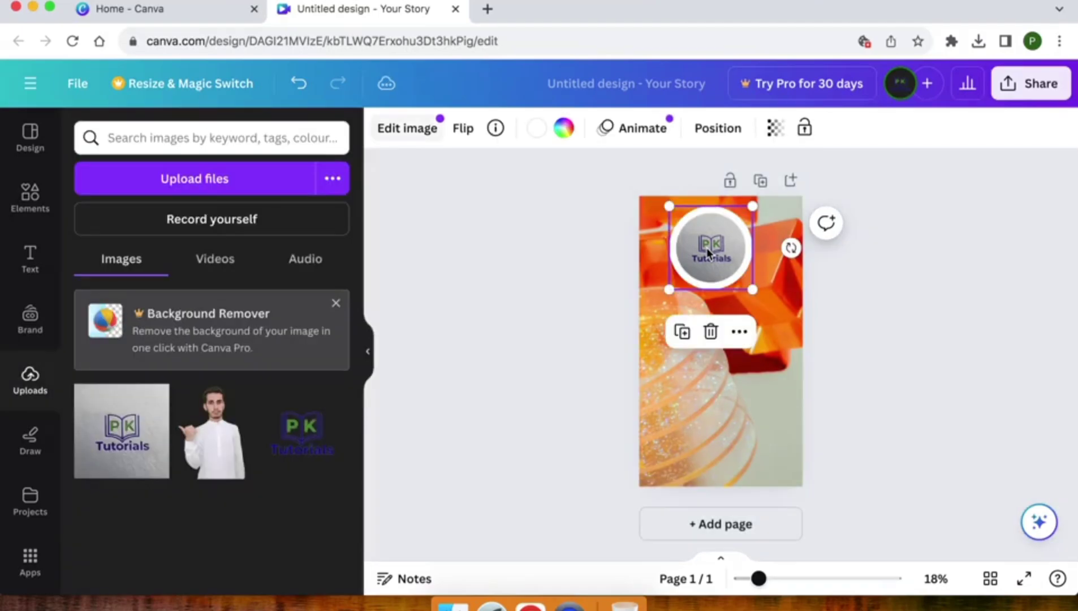
double_click(706, 247)
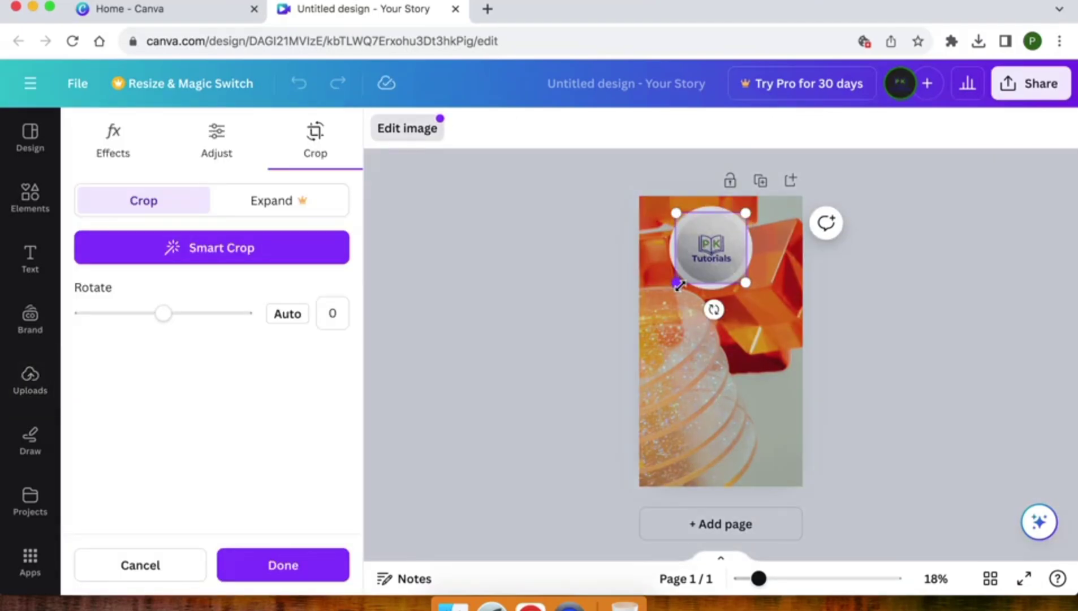
left_click_drag(679, 284, 639, 318)
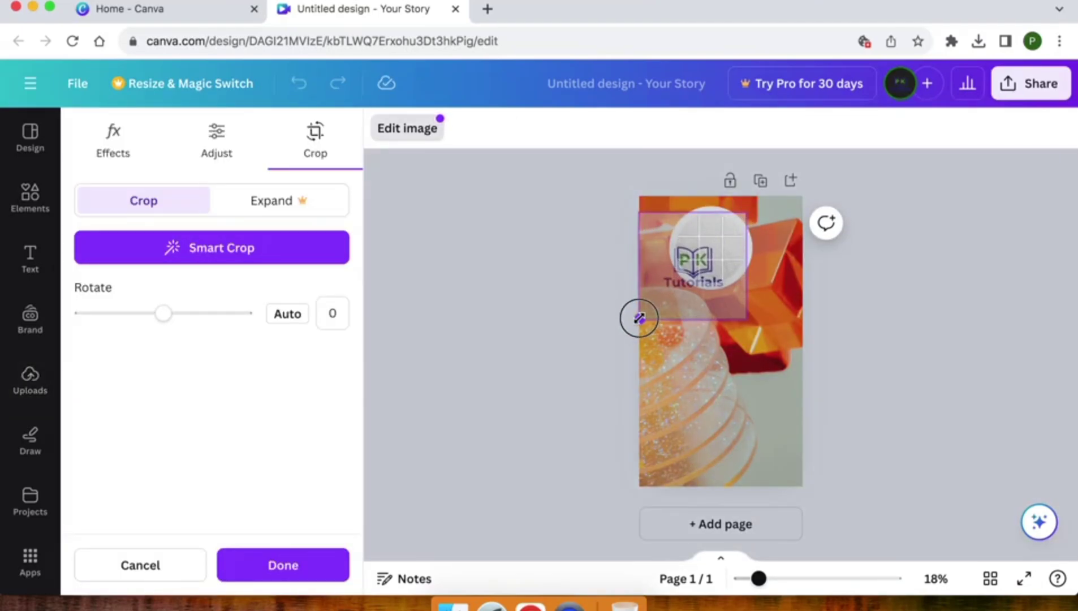
left_click_drag(695, 265, 720, 254)
left_click(720, 254)
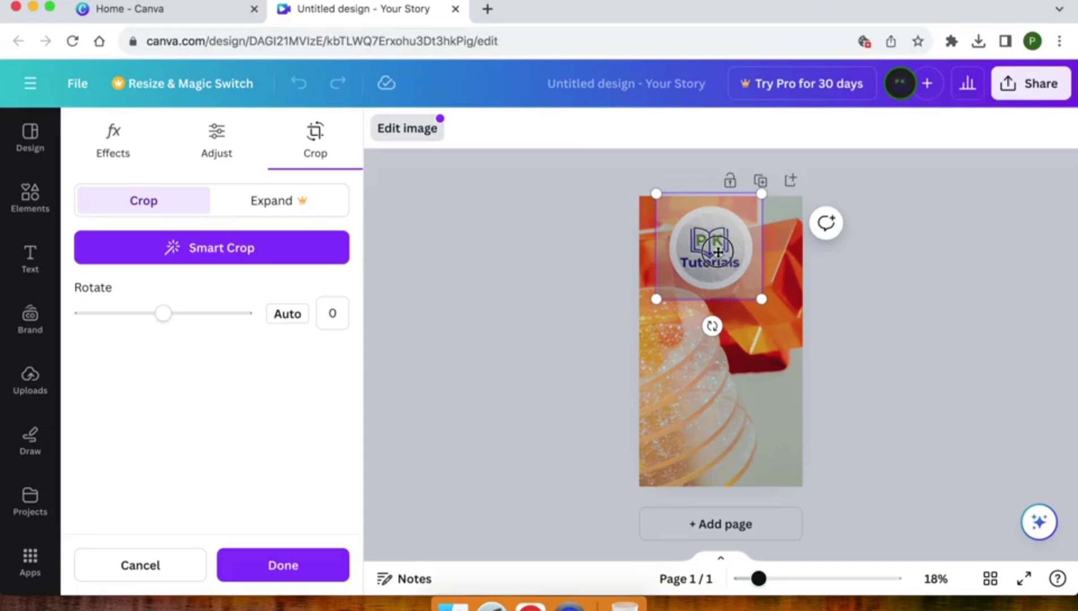
left_click(601, 258)
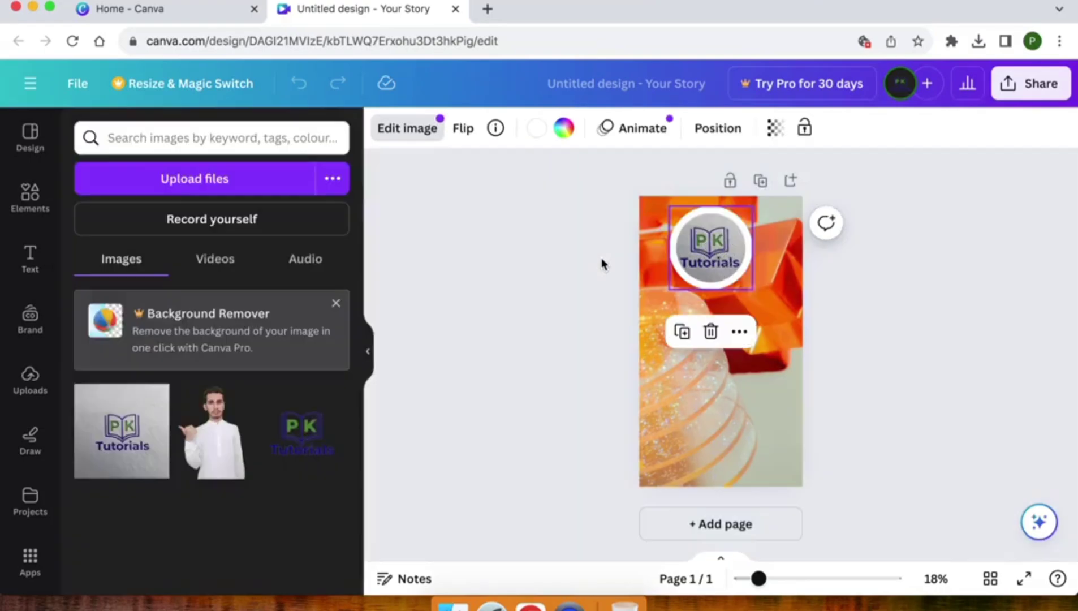
left_click(601, 259)
- Centre the framed logo horizontally on the page
left_click(697, 248)
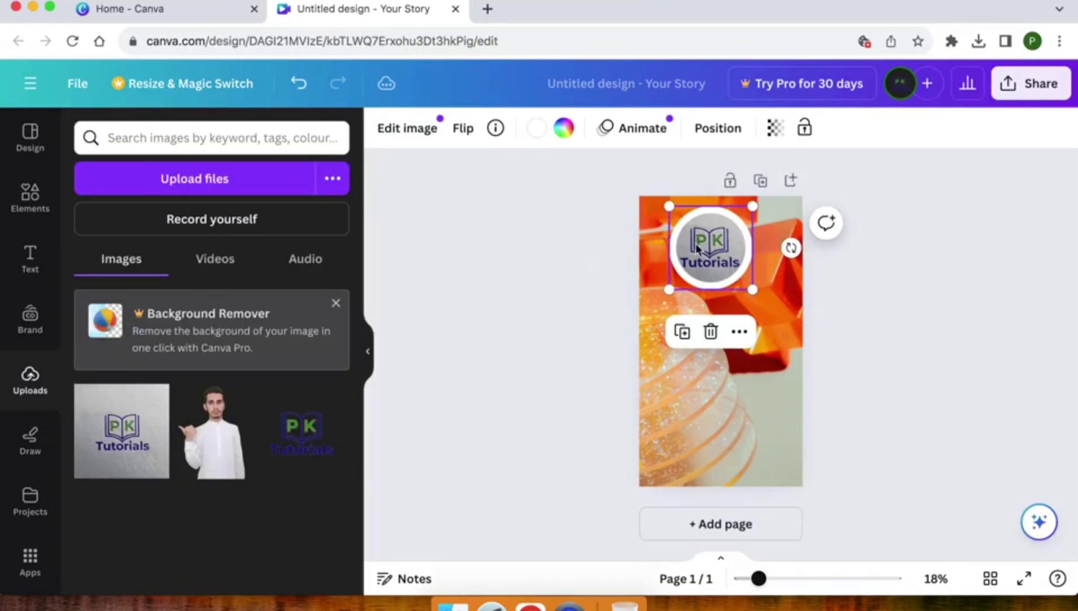
left_click_drag(703, 241, 717, 243)
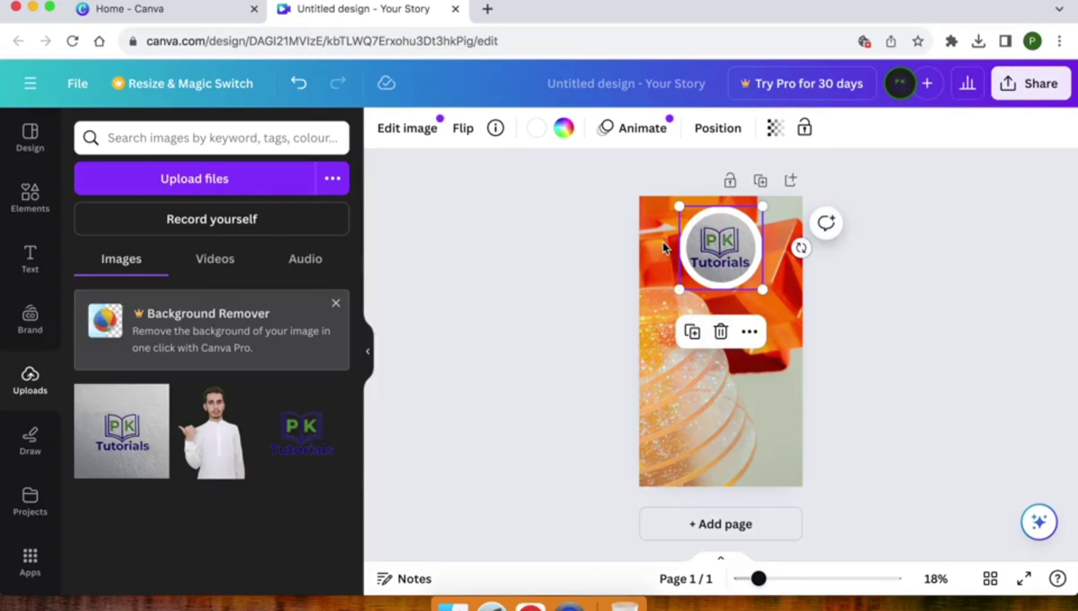
left_click(597, 251)
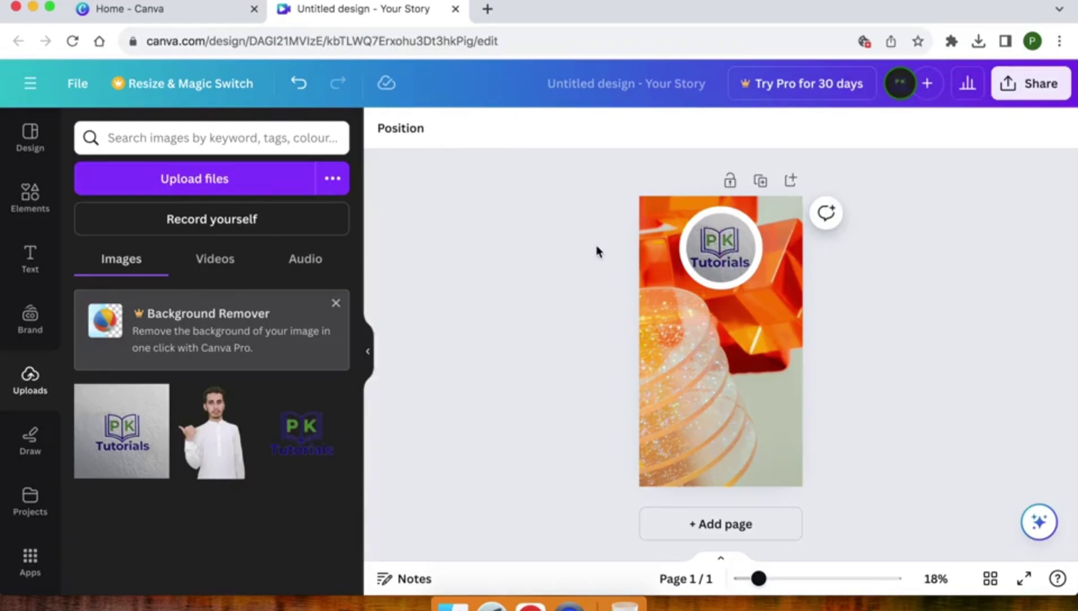
- Delete the orange photo and give the page a purple-to-cyan gradient background
left_click(698, 340)
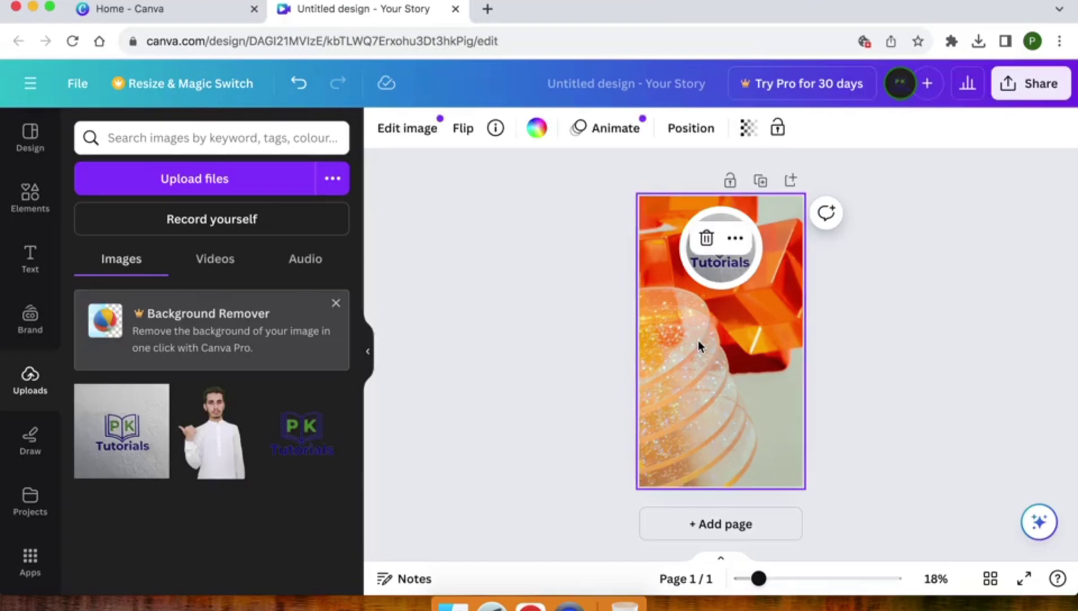
key("Delete")
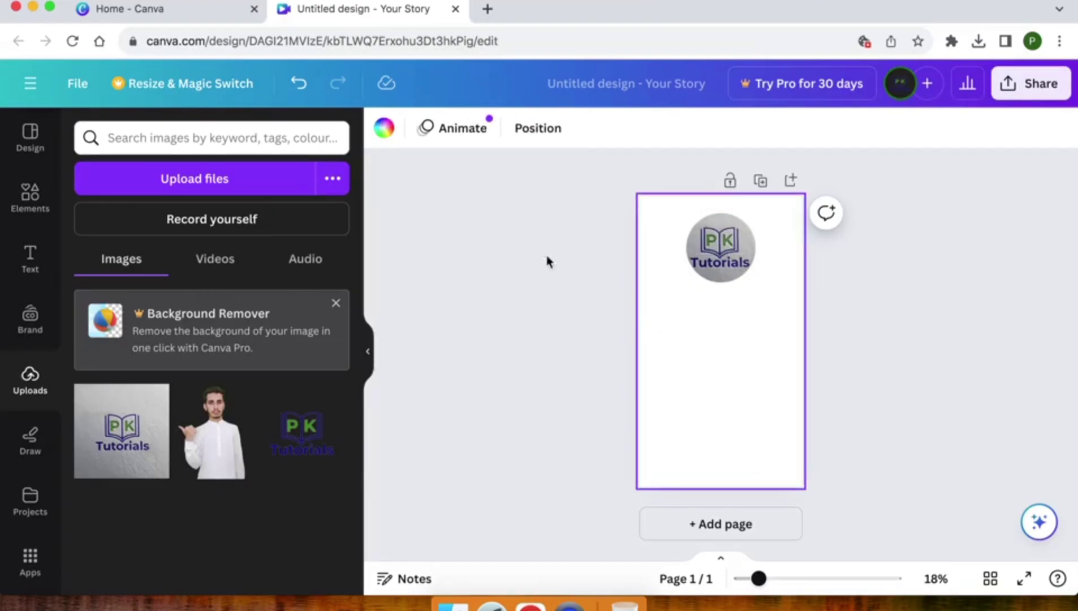
left_click(384, 130)
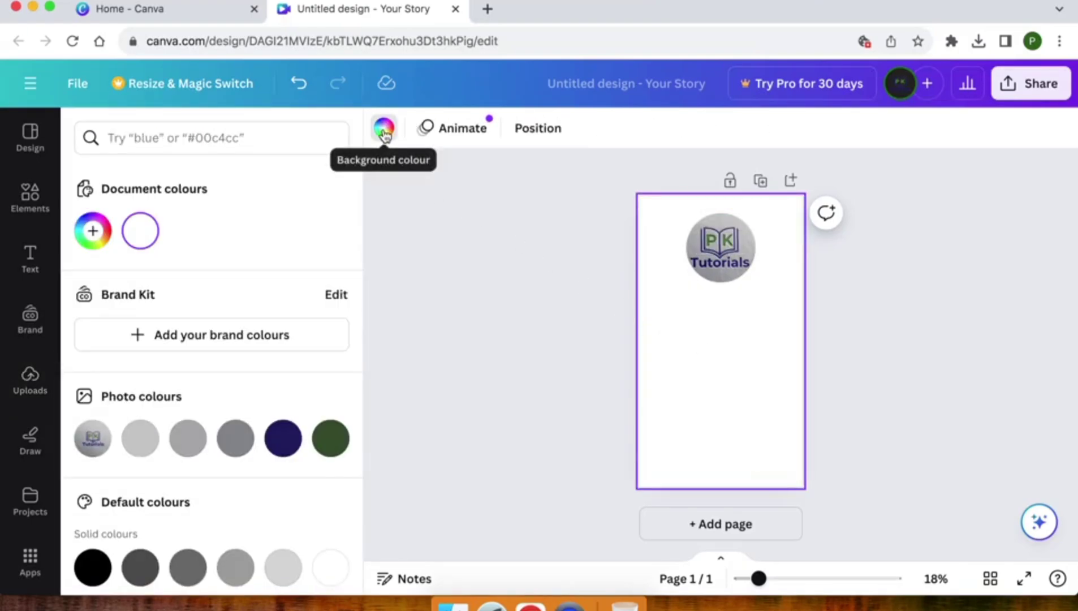
left_click(93, 230)
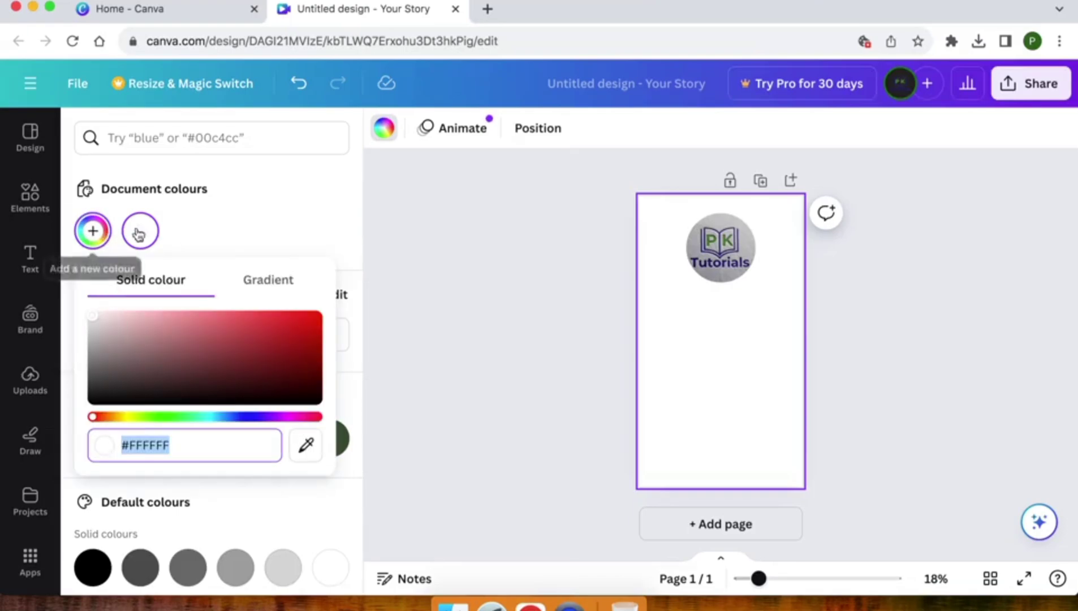
left_click(165, 233)
scroll(167, 233, "down", 6)
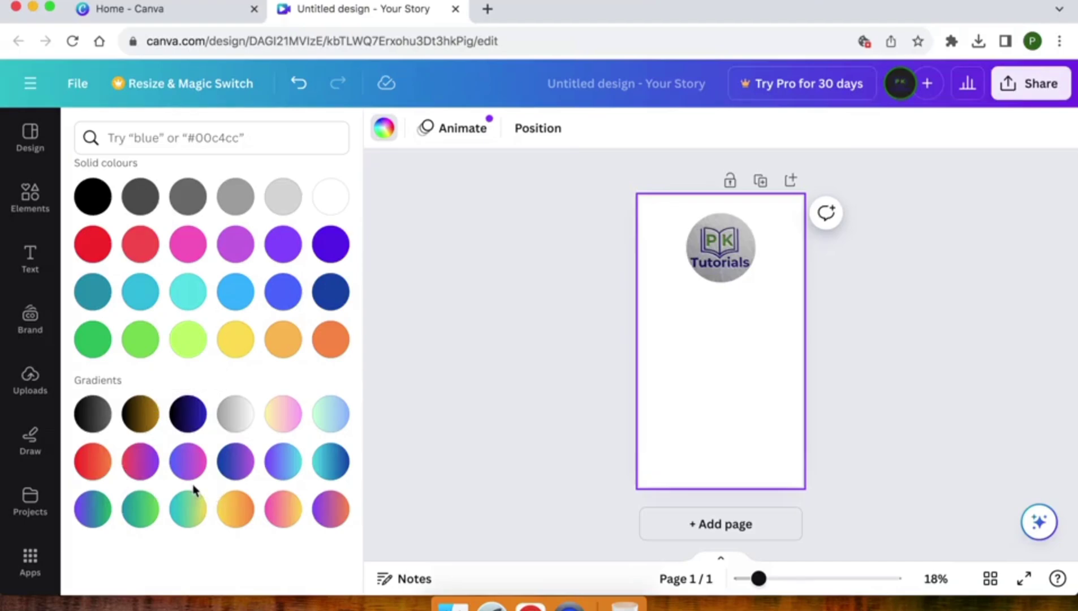
left_click(283, 461)
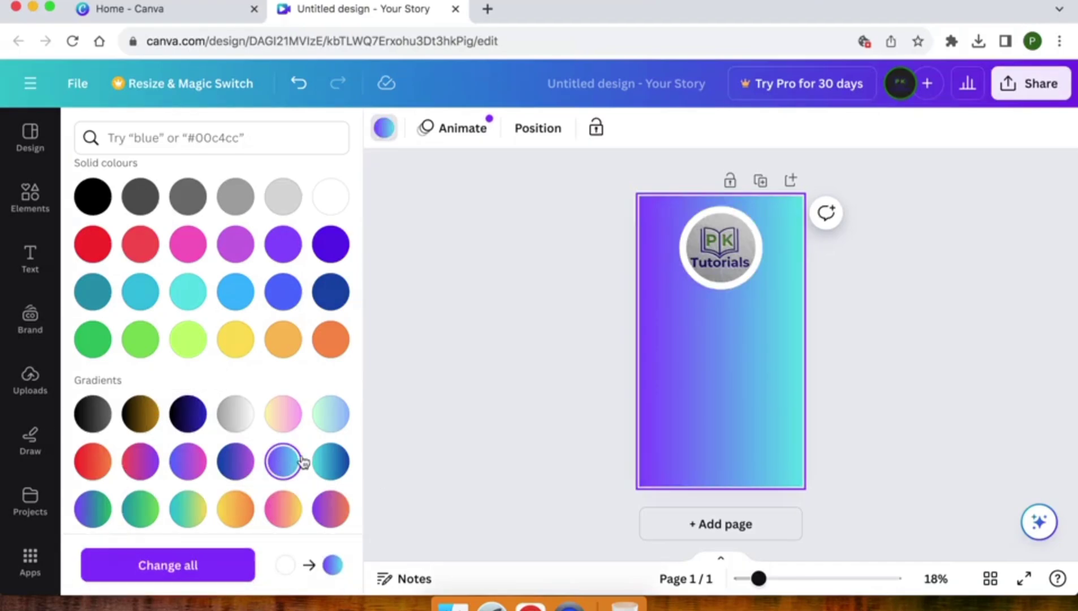
left_click(554, 318)
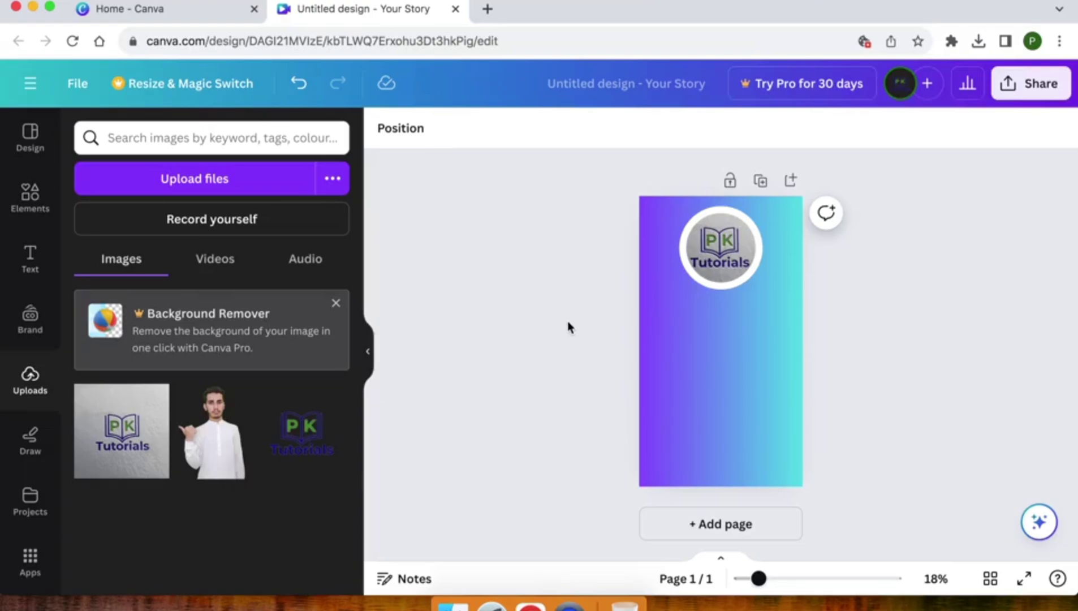
- Replace the Elements search with 'border' and run it
left_click(722, 320)
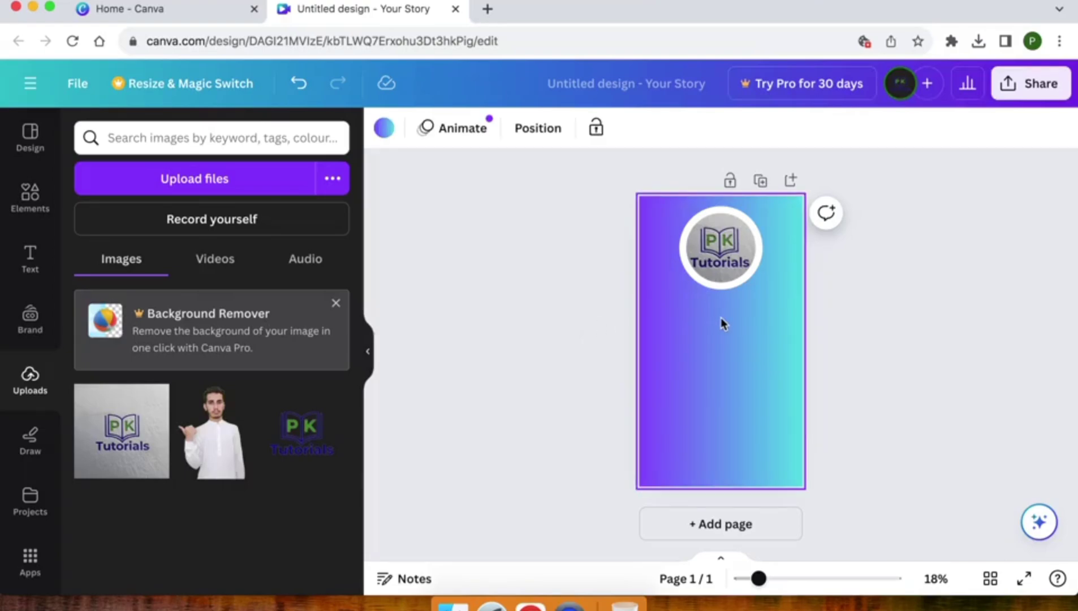
left_click(28, 209)
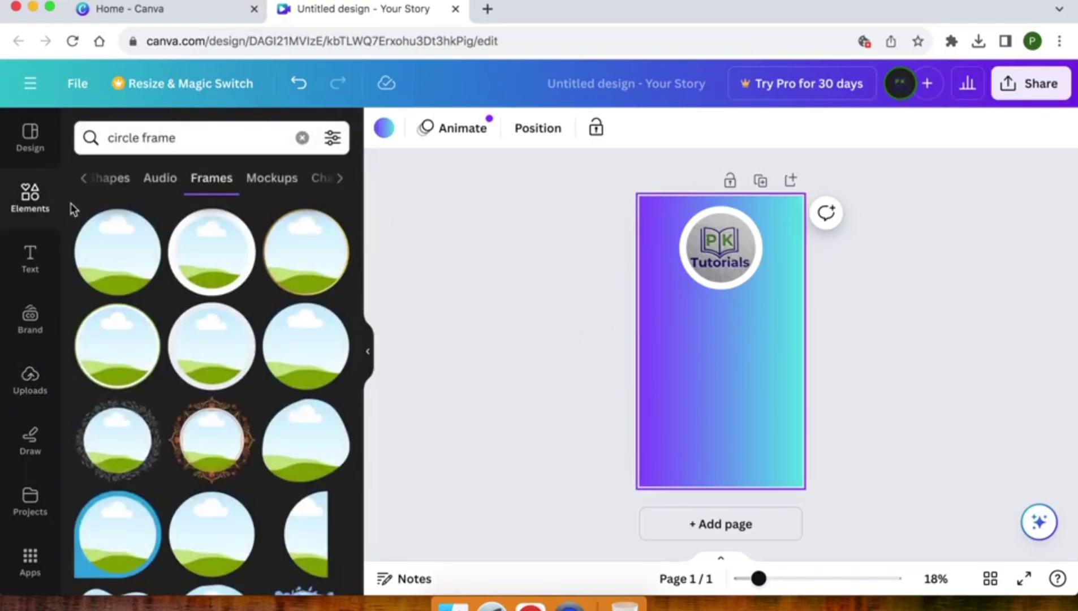
left_click(133, 131)
triple_click(133, 135)
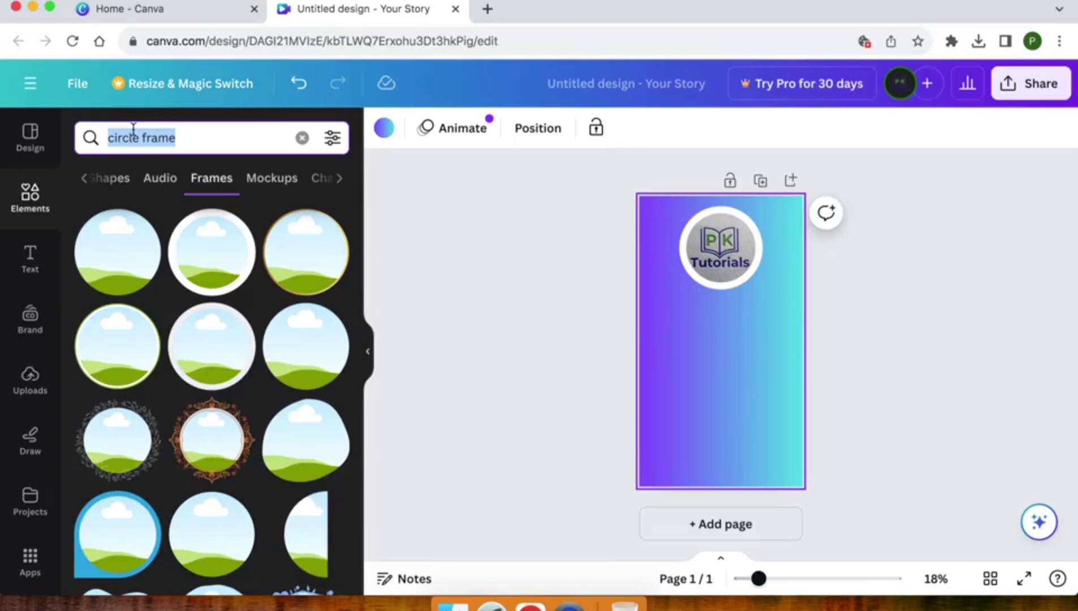
type("border")
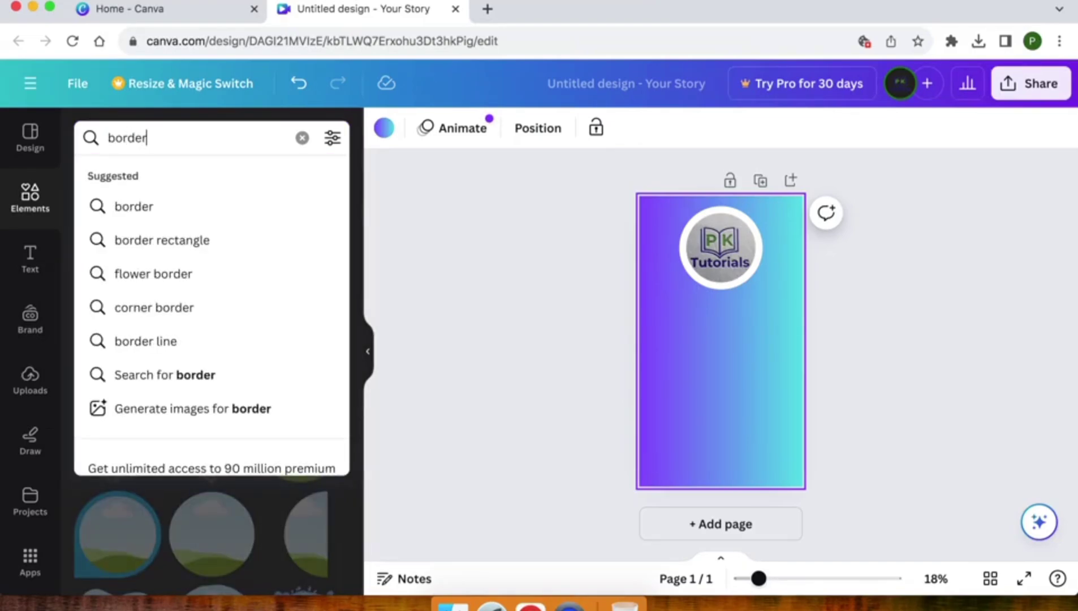
key("Return")
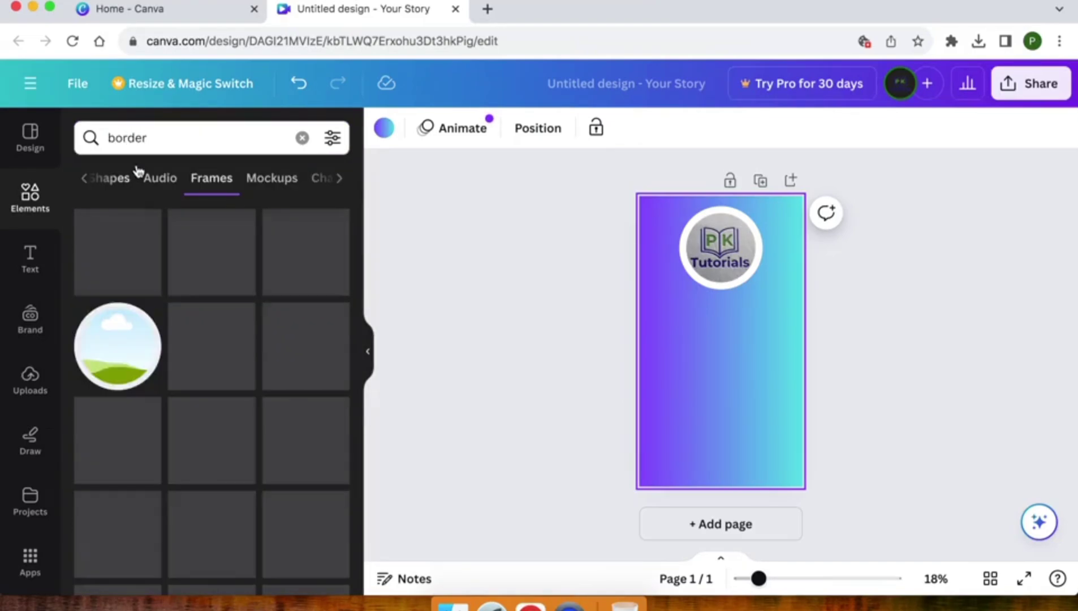
scroll(140, 329, "down", 2)
scroll(140, 329, "up", 2)
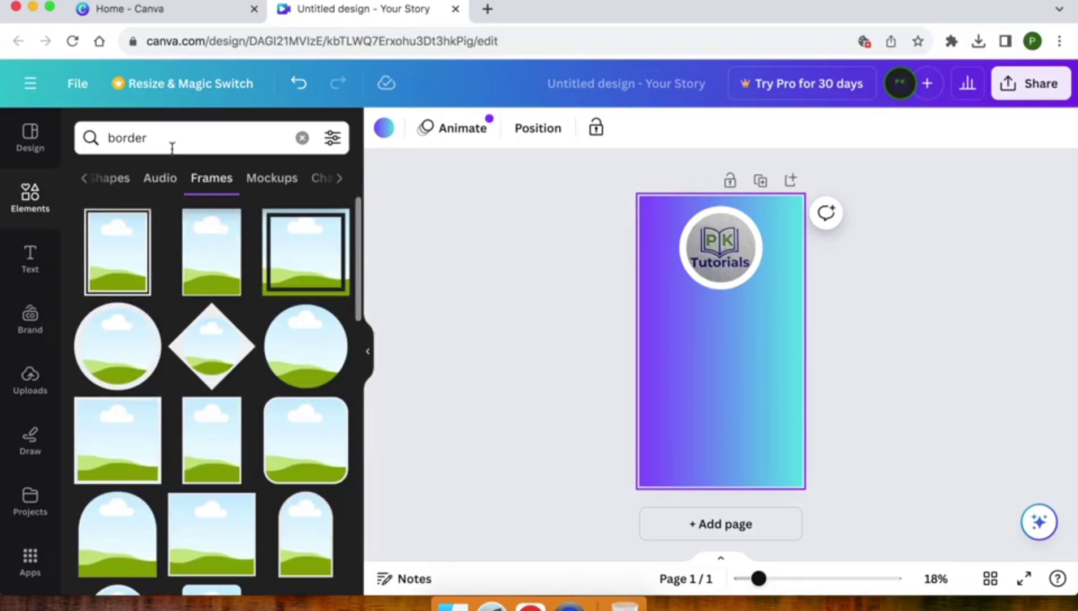
scroll(150, 185, "left", 3)
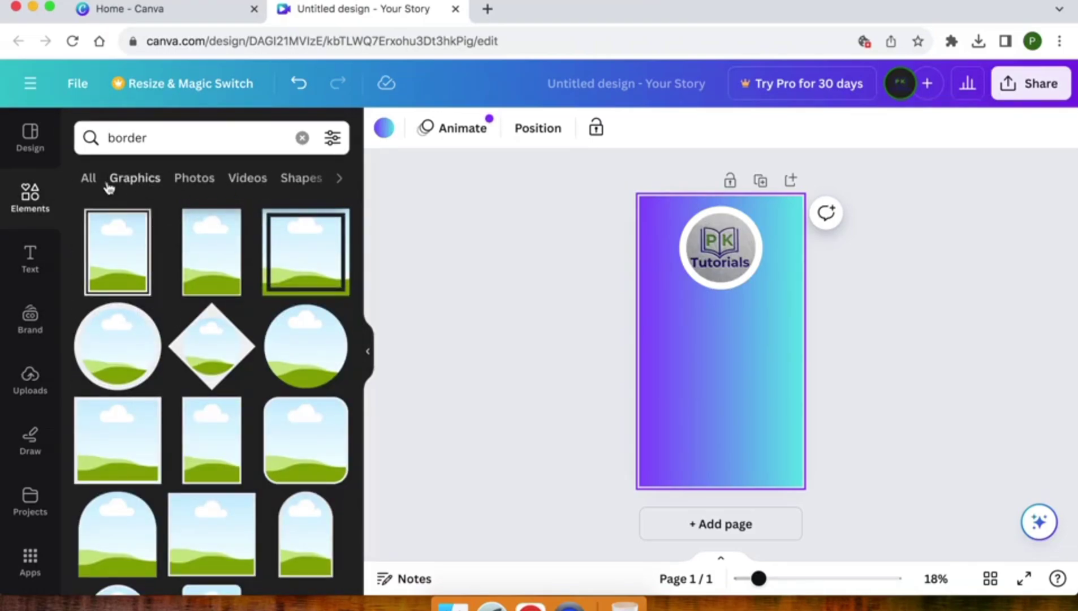
- Browse all Graphics results for the 'border' search
left_click(90, 178)
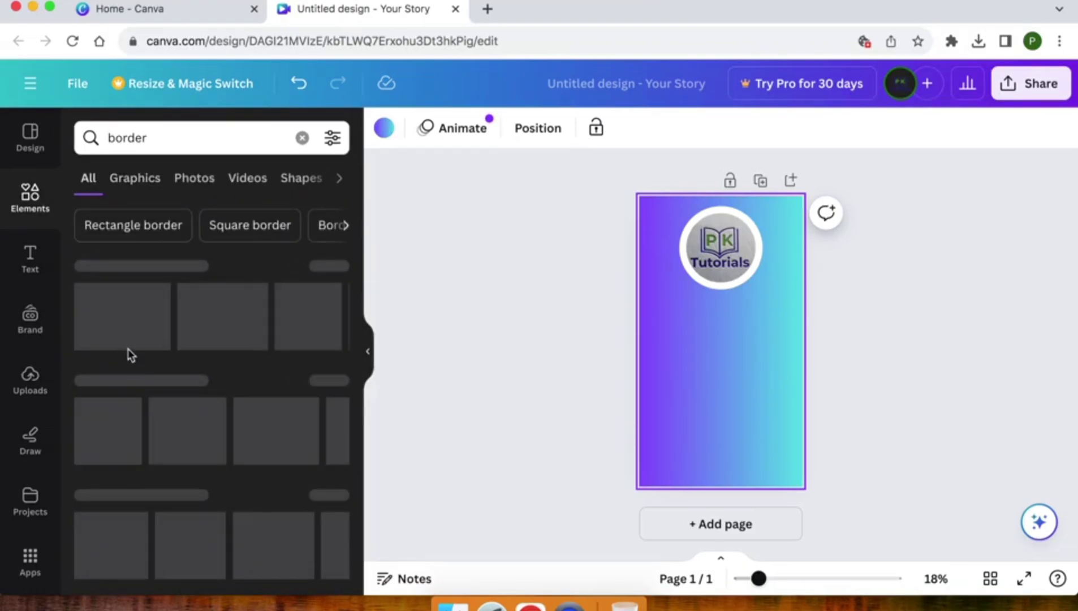
scroll(174, 372, "down", 5)
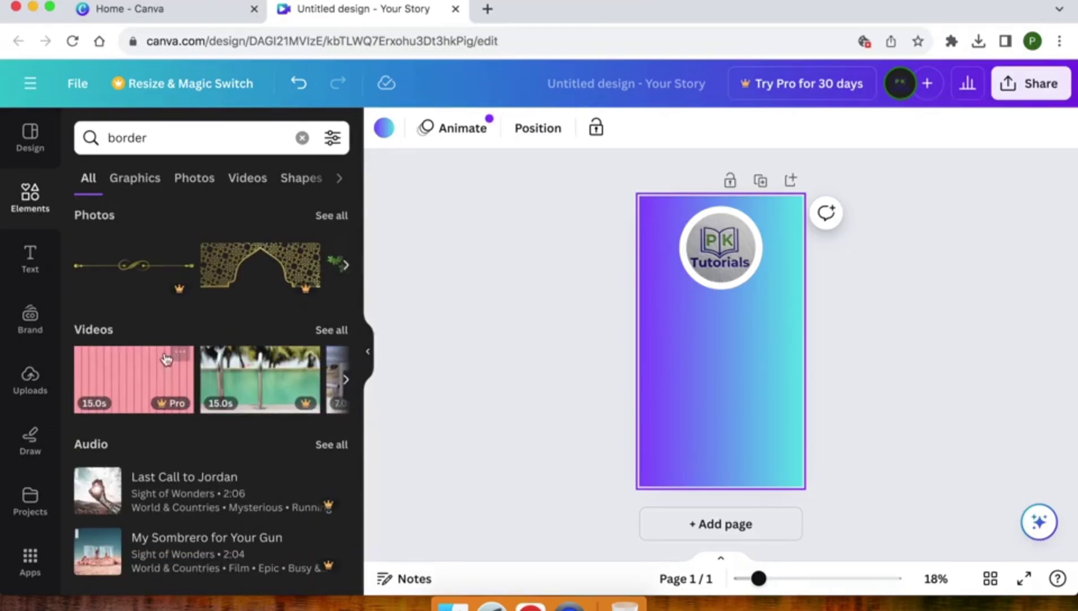
scroll(165, 359, "up", 5)
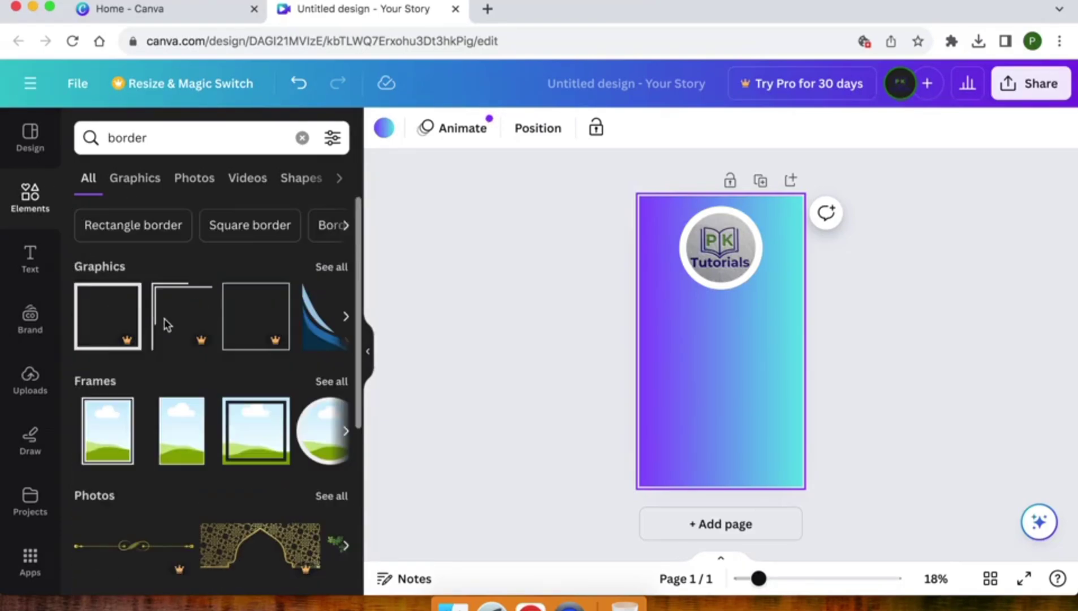
left_click(331, 267)
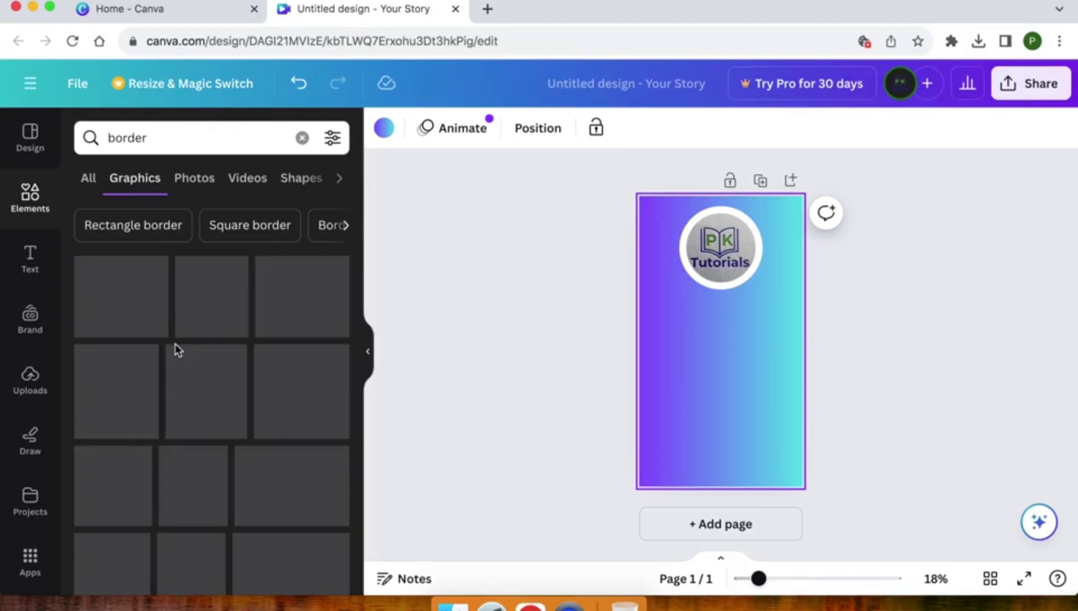
scroll(177, 350, "down", 4)
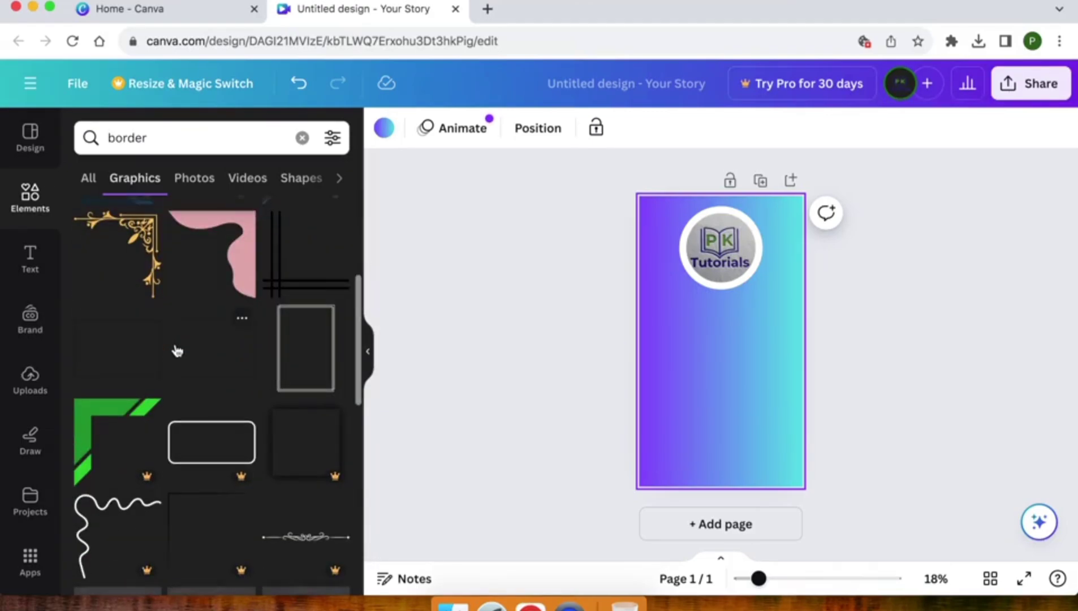
scroll(177, 351, "down", 4)
scroll(177, 350, "down", 3)
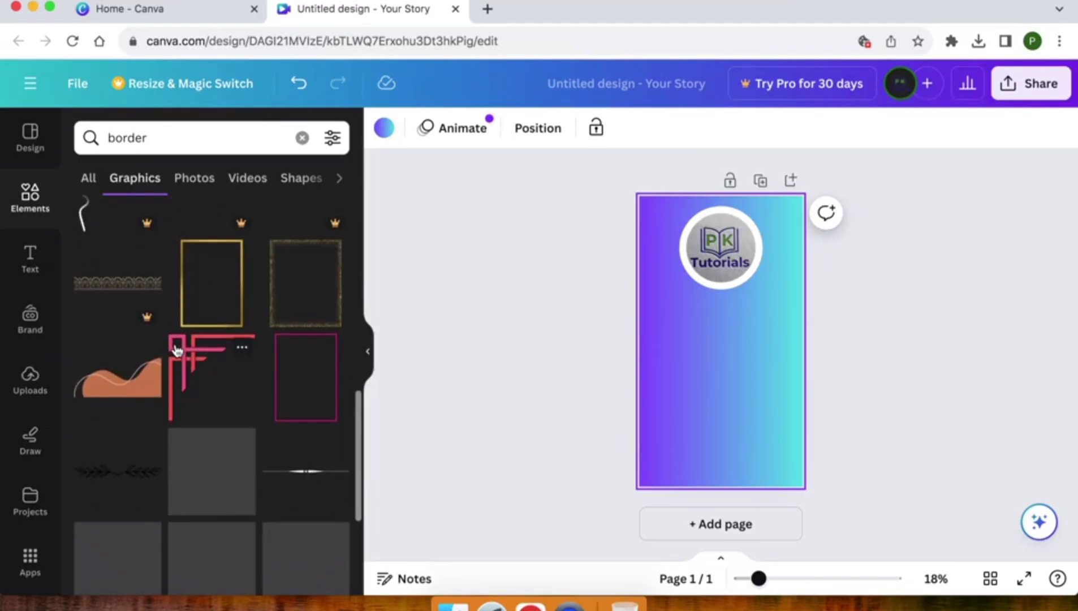
scroll(177, 350, "down", 5)
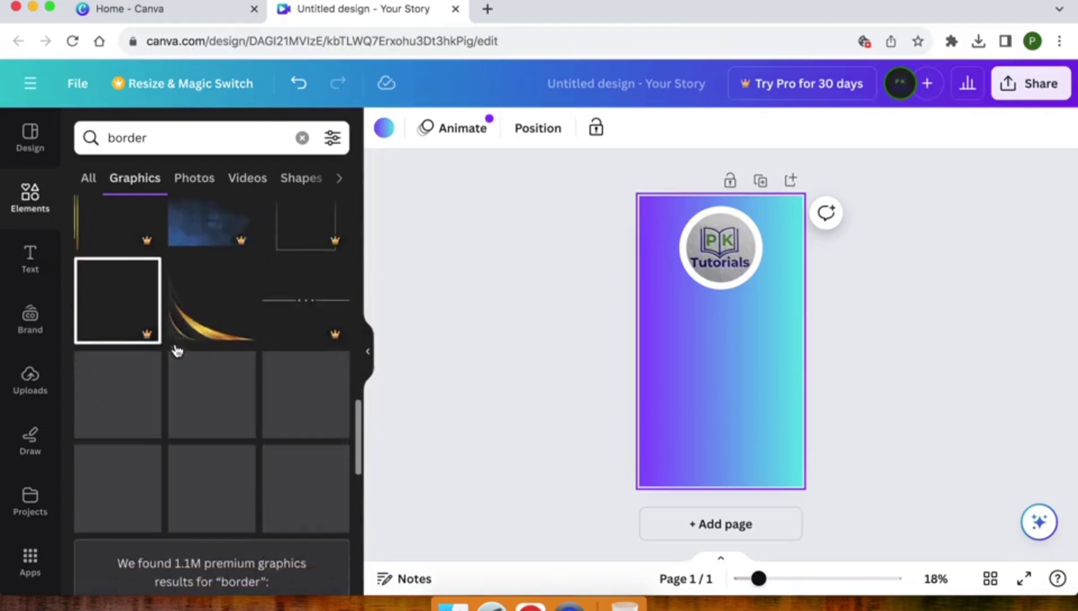
scroll(177, 350, "down", 1)
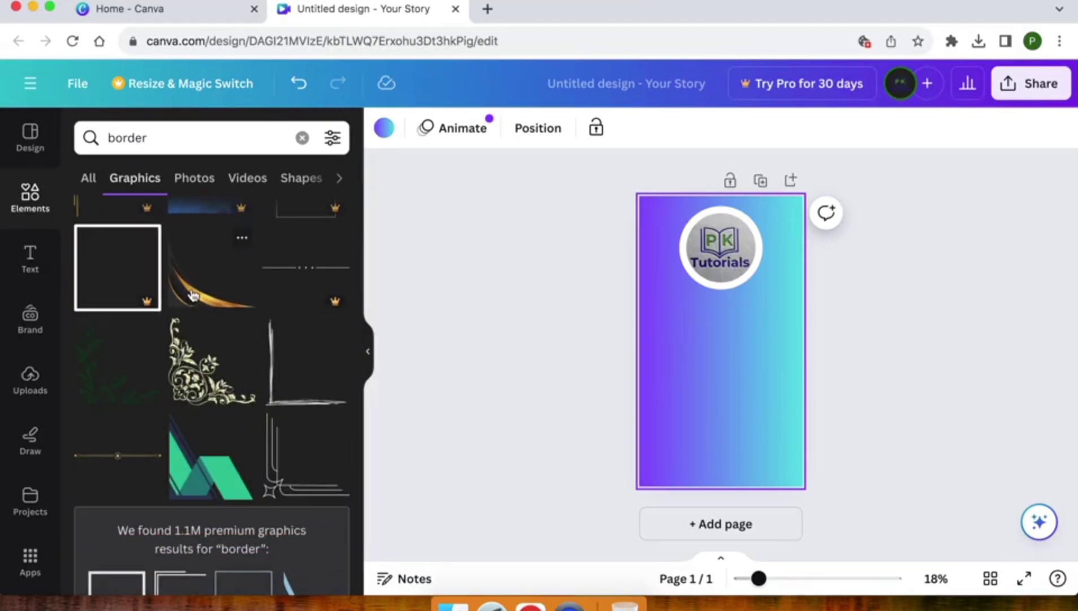
- Add the green geometric graphic and place it in the page's bottom-left corner
left_click(205, 461)
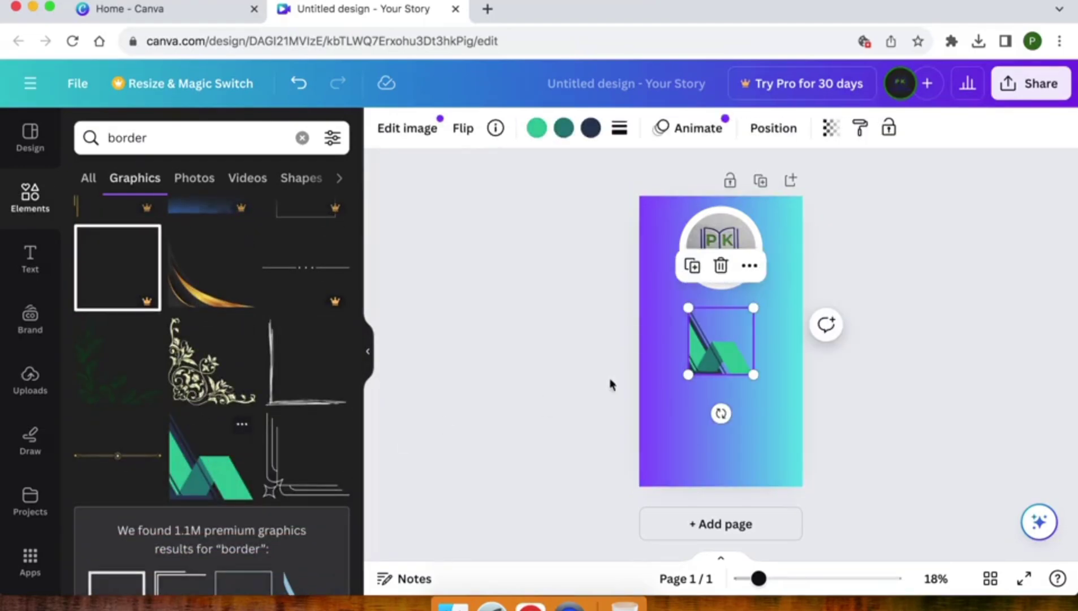
left_click_drag(716, 397, 678, 467)
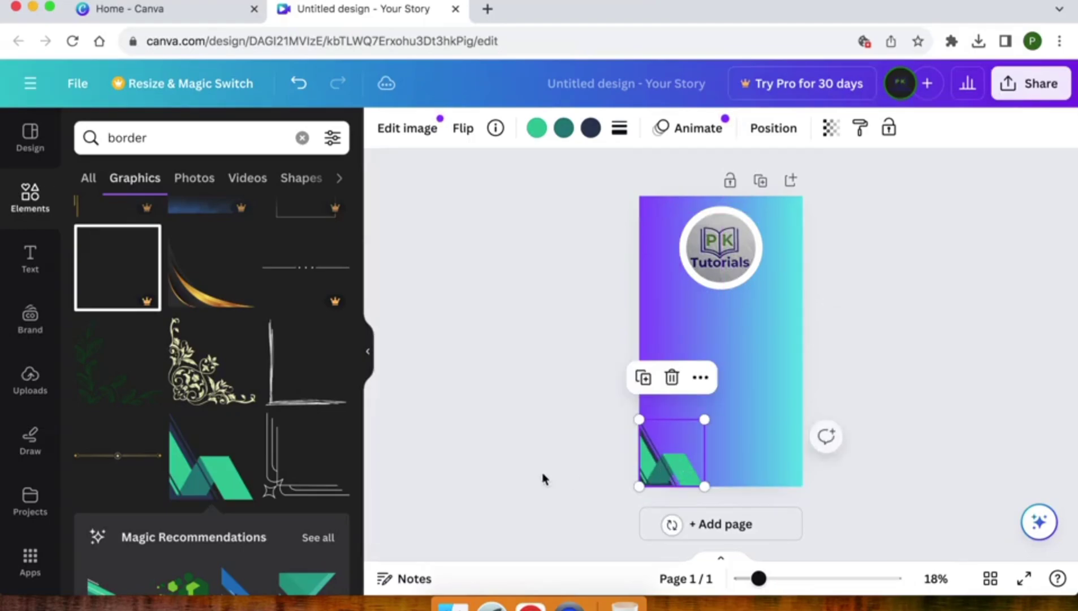
left_click(531, 477)
- Add the pink bar graphic to the middle of the page
scroll(212, 456, "down", 15)
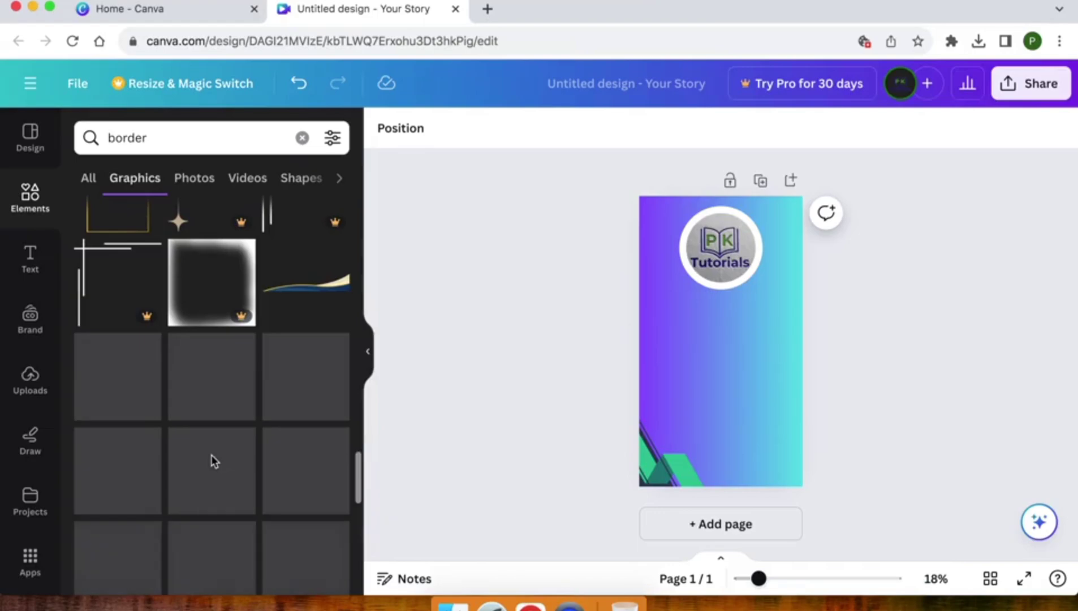
scroll(213, 463, "down", 1)
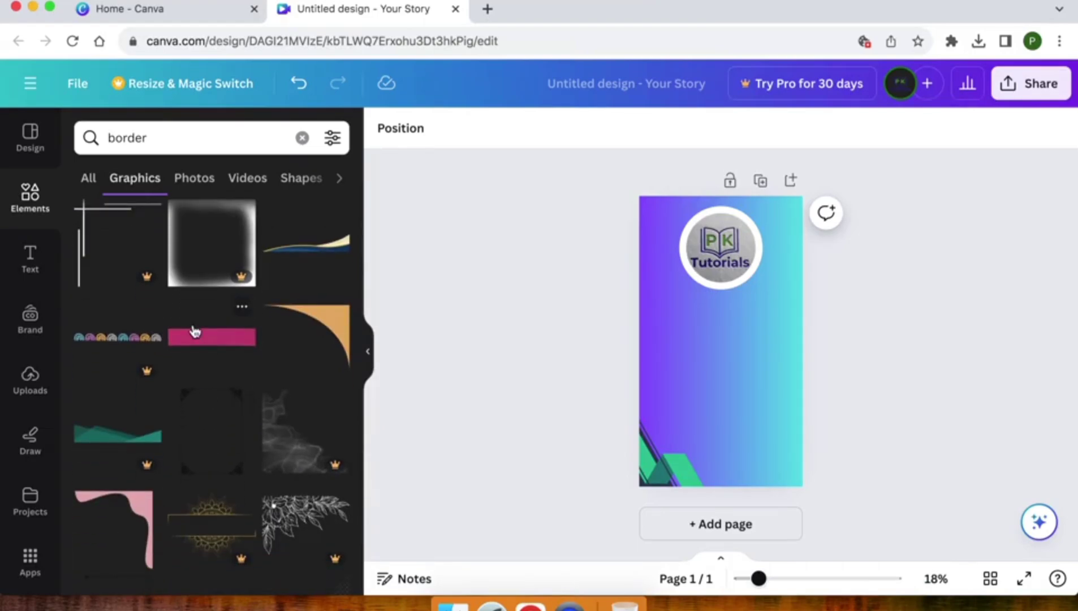
left_click(205, 346)
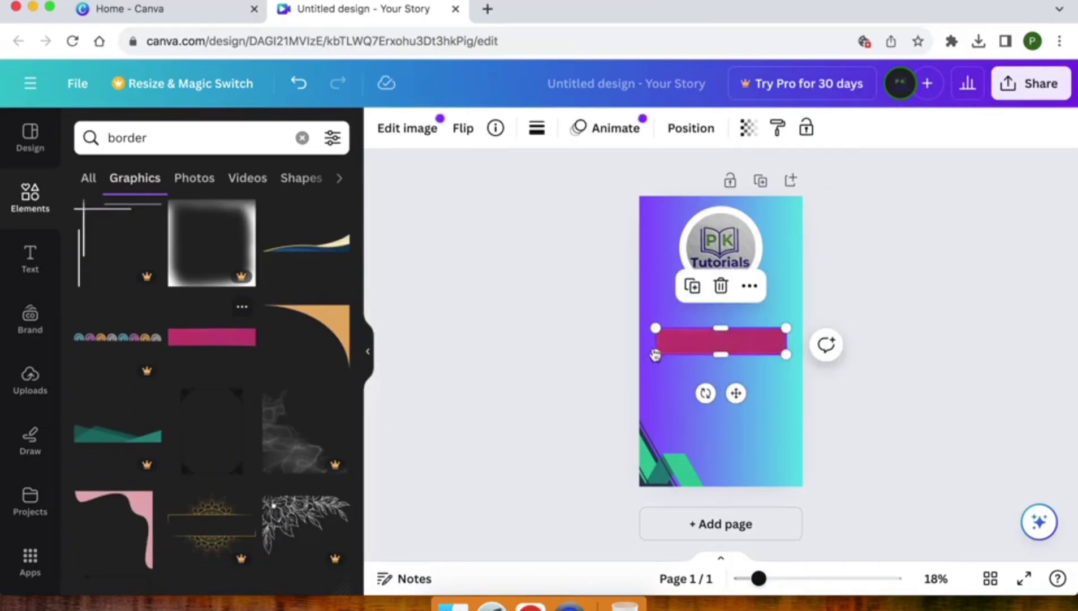
- Add the light grey bar from the recommendations and delete the pink bar
left_click_drag(736, 396, 730, 377)
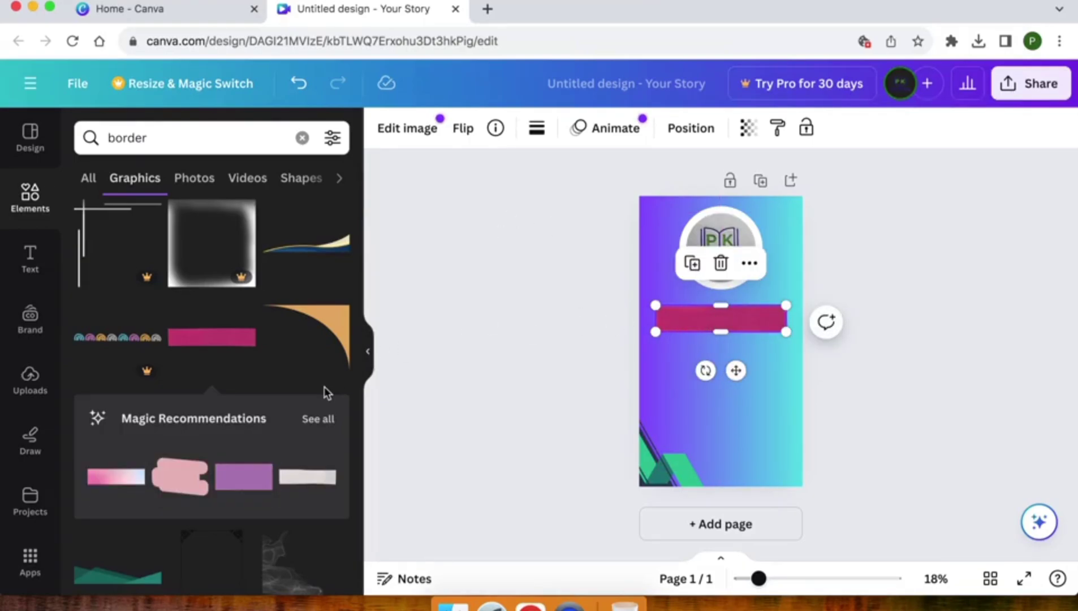
left_click(300, 482)
left_click_drag(723, 355, 717, 368)
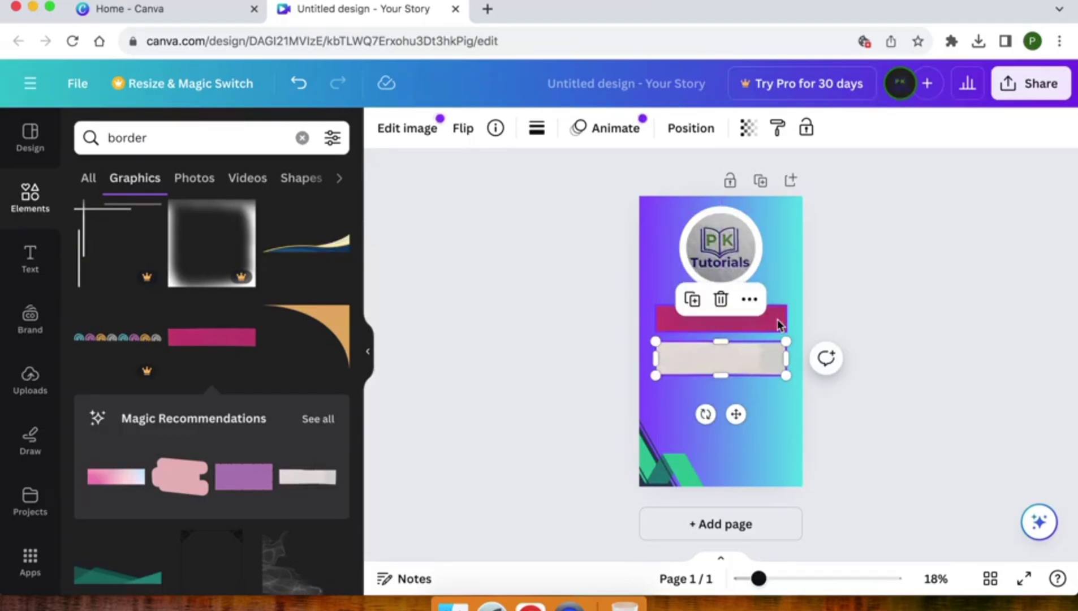
left_click(780, 324)
key("Delete")
- Move the grey bar up so it sits just below the logo
left_click(734, 363)
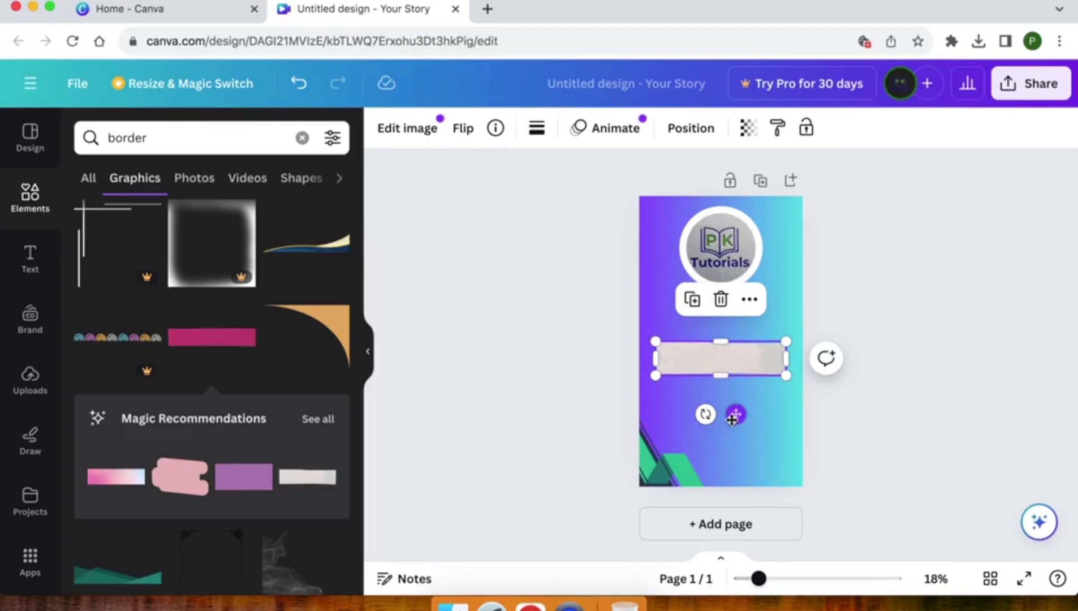
left_click_drag(734, 418, 720, 323)
left_click(568, 310)
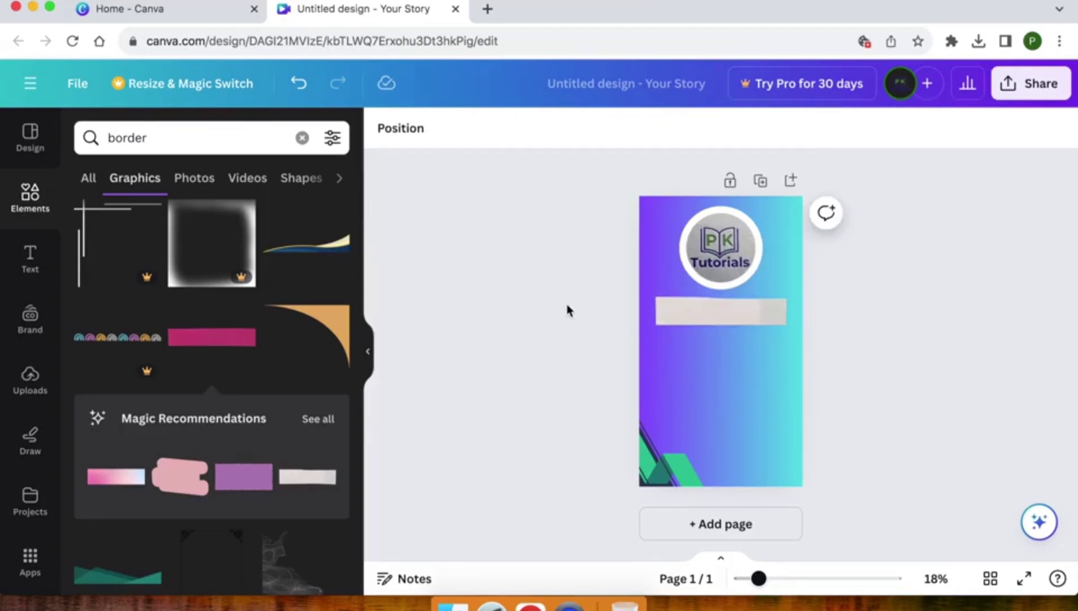
- Add a heading reading 'PK Tutorials' and place it on the grey bar under the logo
left_click(30, 264)
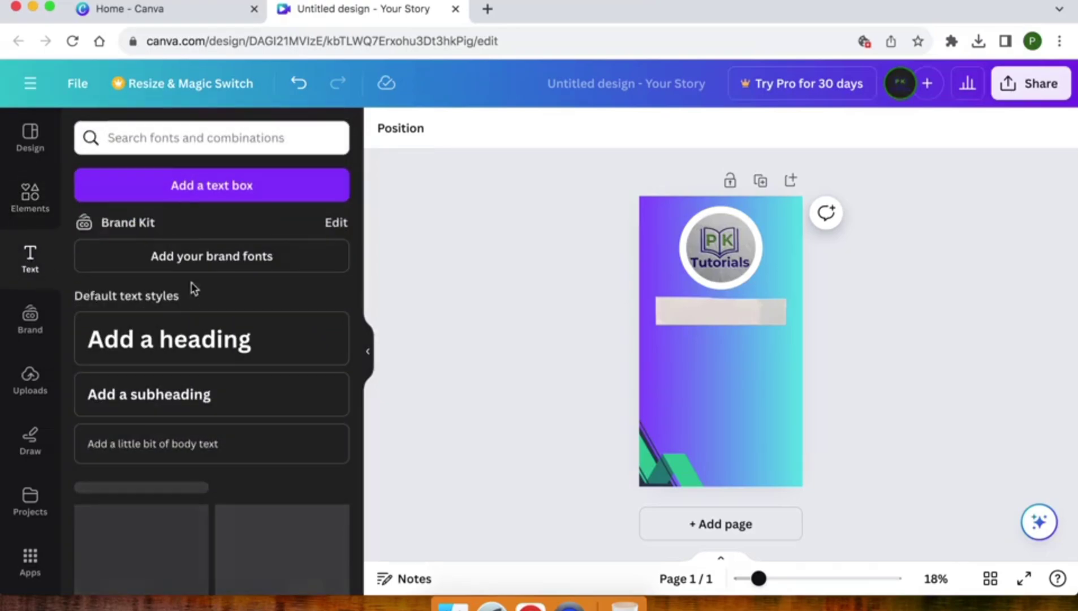
left_click(163, 347)
type("P")
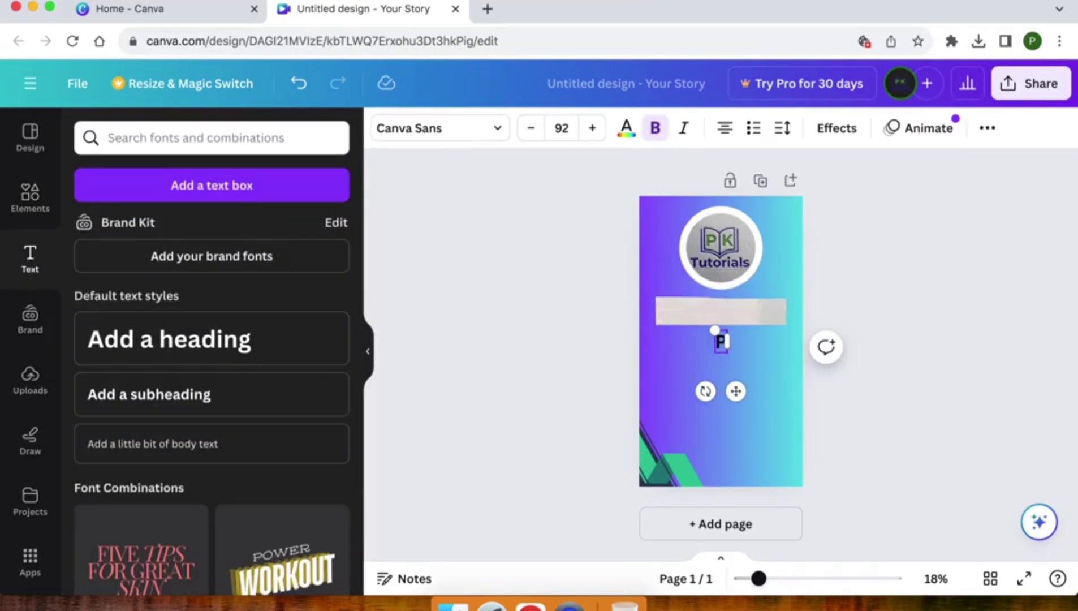
type("K")
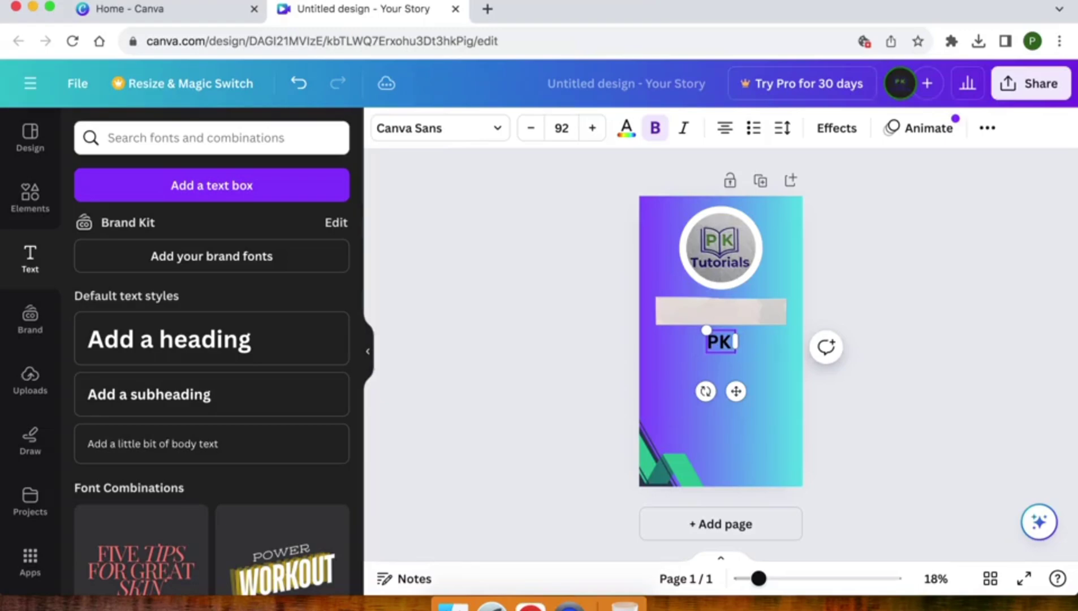
type(" Tutorials")
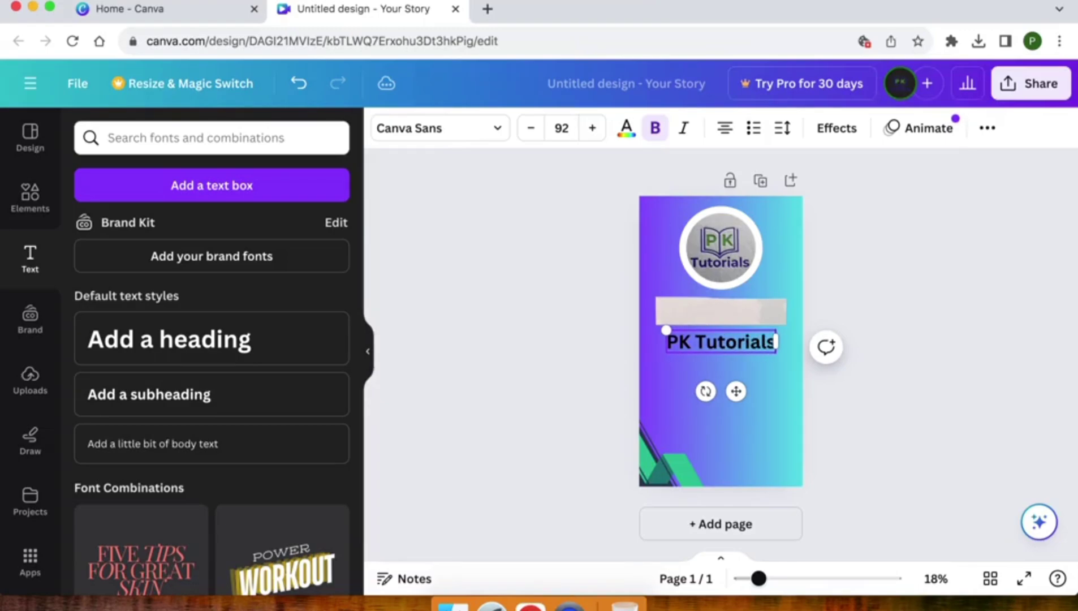
left_click_drag(736, 391, 737, 359)
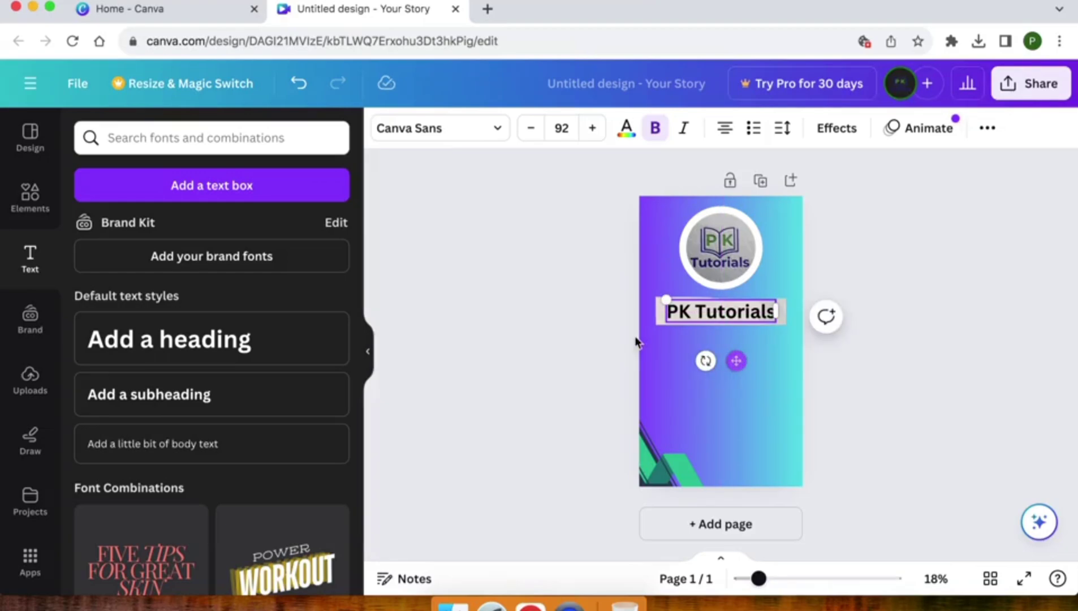
left_click(586, 324)
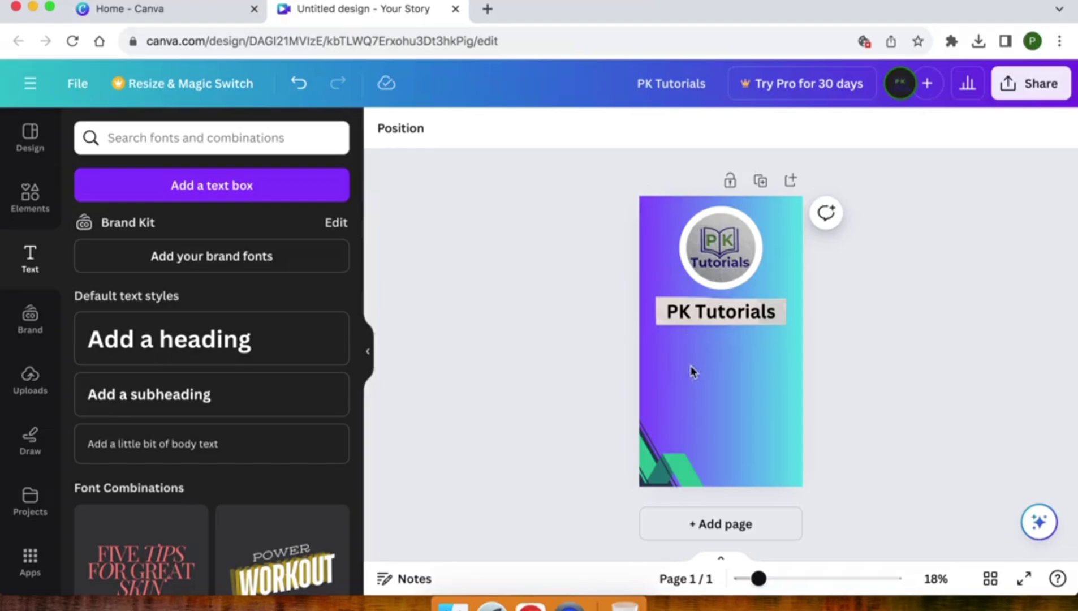
left_click(688, 384)
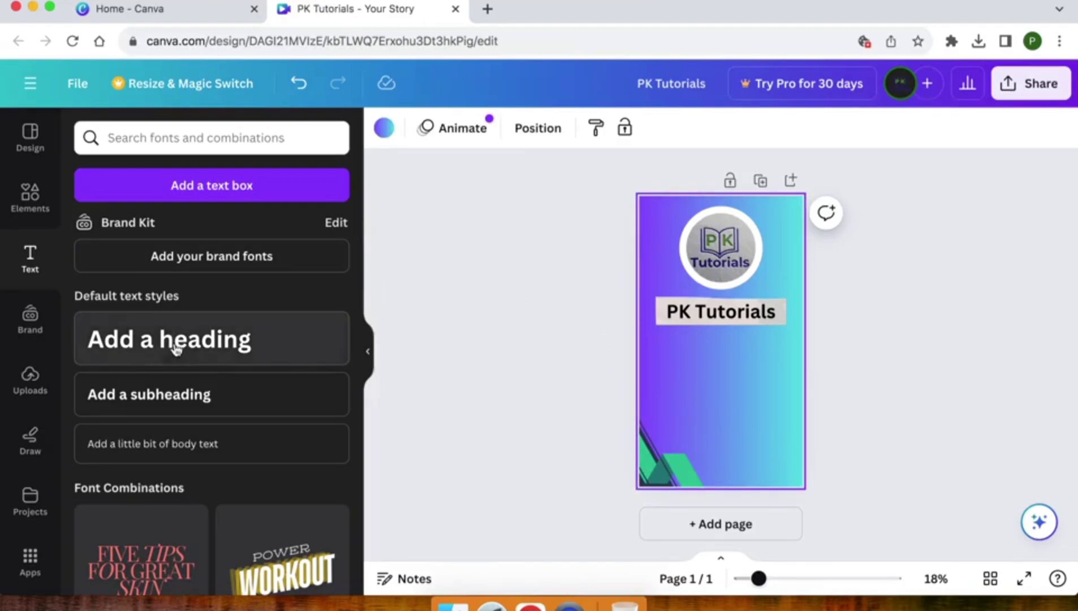
- Add a subheading reading 'My Team Member' to the story
left_click(151, 396)
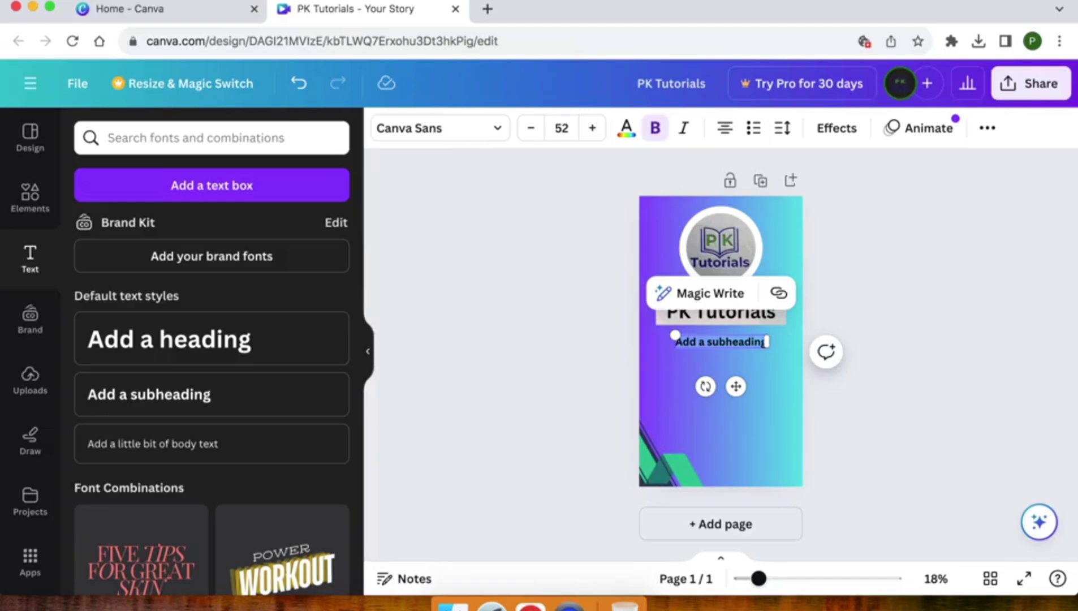
type("My 1eam")
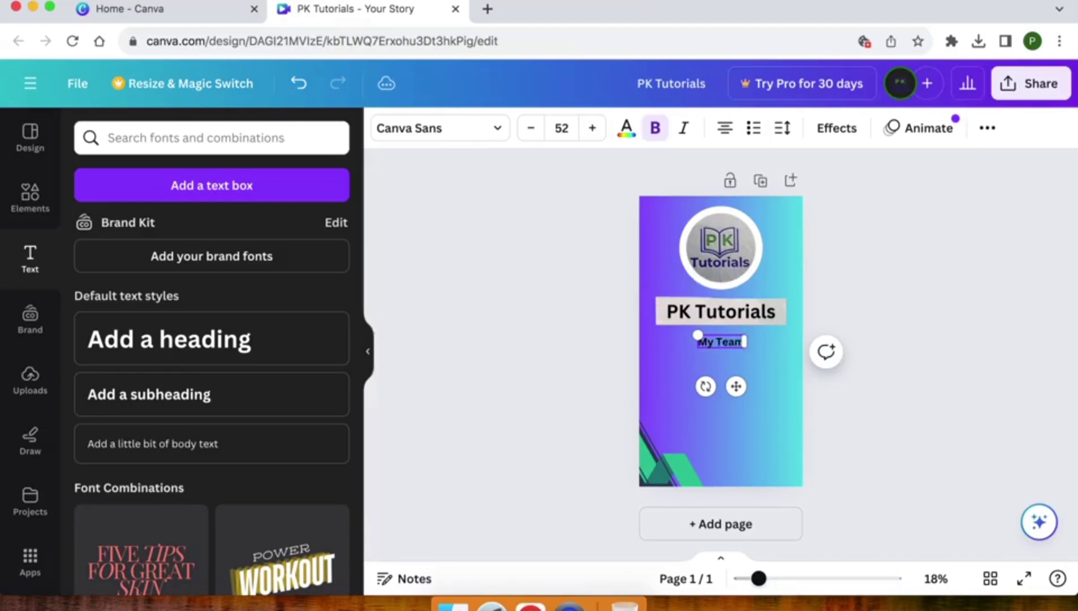
type(" Member")
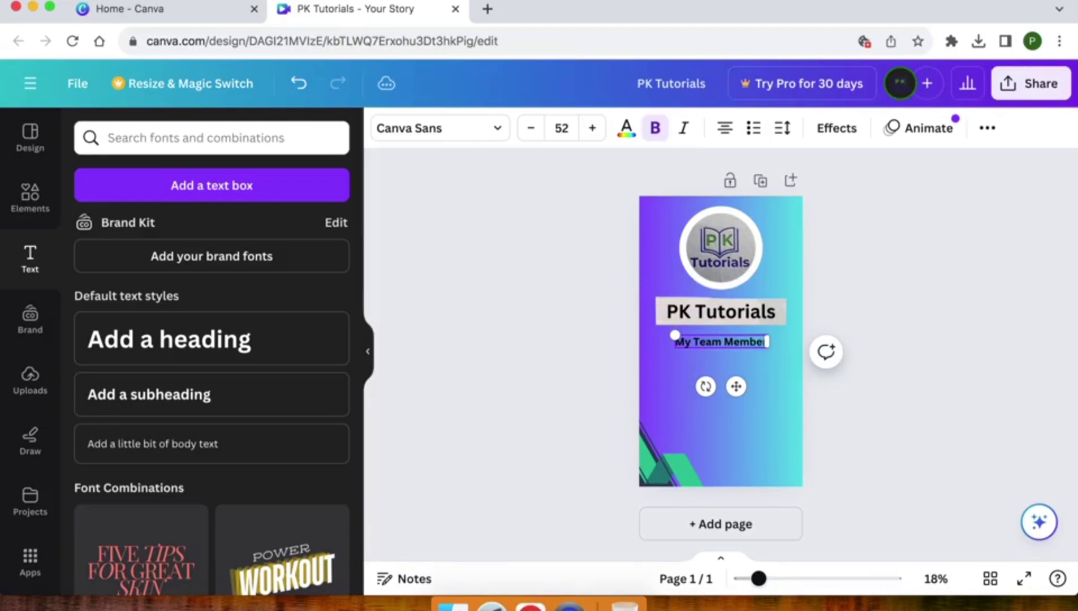
left_click(591, 372)
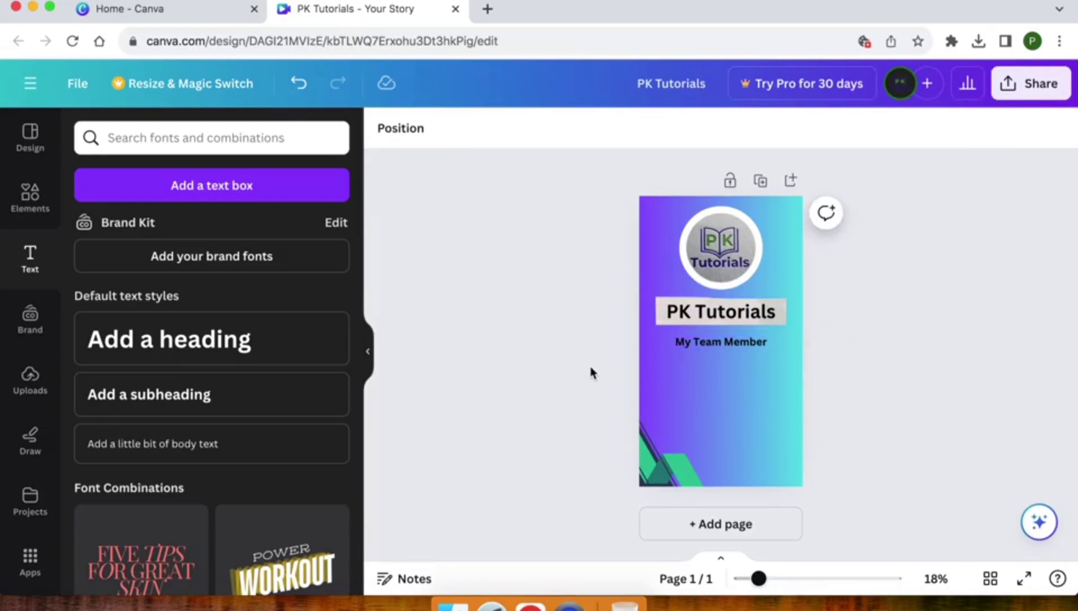
- Enlarge the subheading to size 74.8 and centre it beneath the PK Tutorials heading
left_click(710, 346)
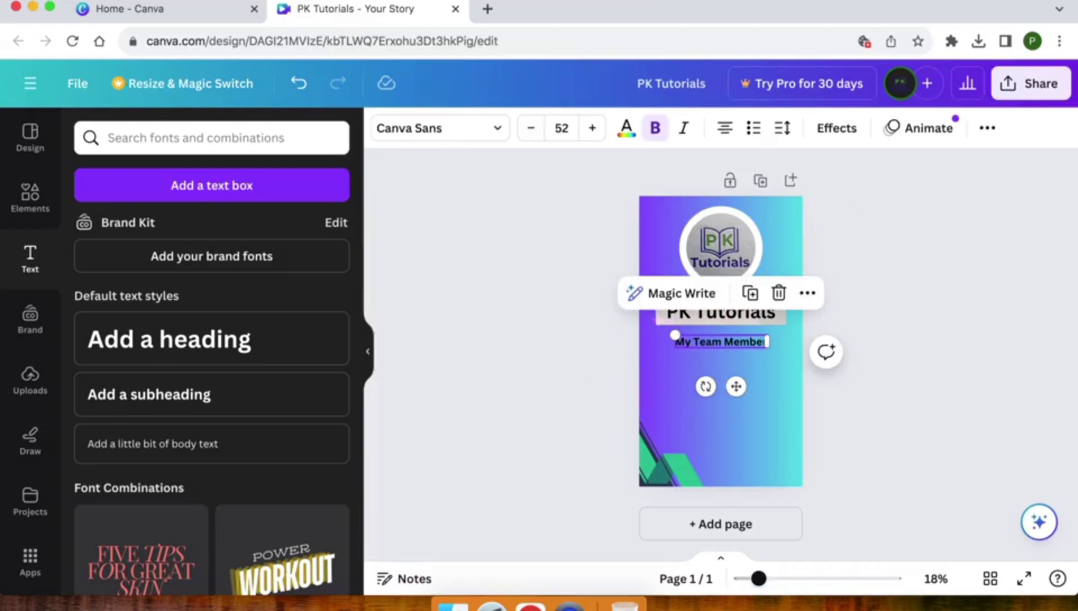
left_click(593, 129)
left_click(593, 129)
left_click(593, 129)
left_click(593, 129)
left_click(593, 129)
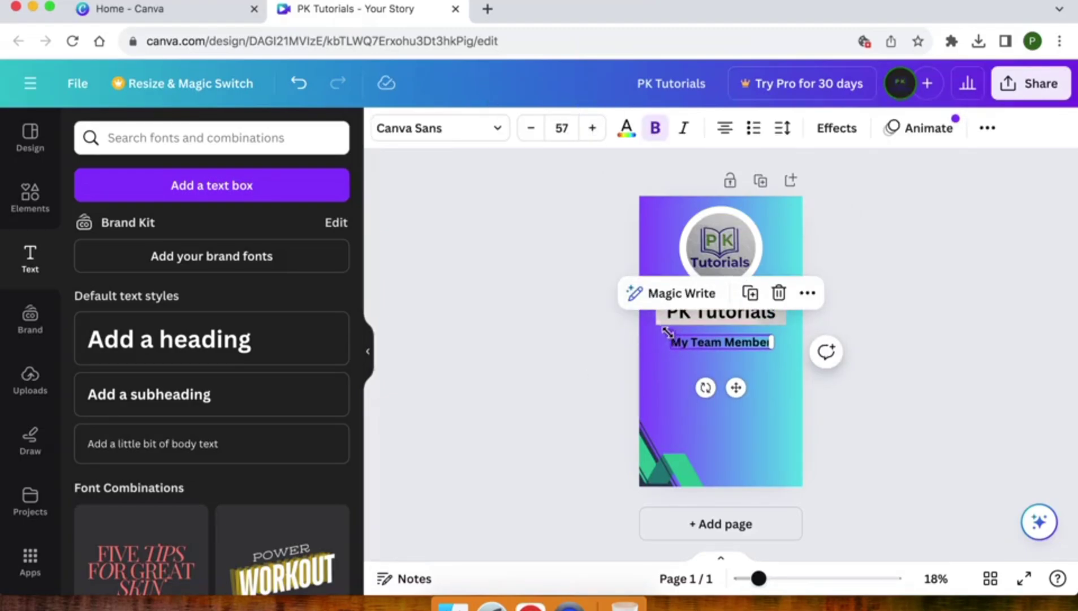
left_click_drag(668, 335, 638, 329)
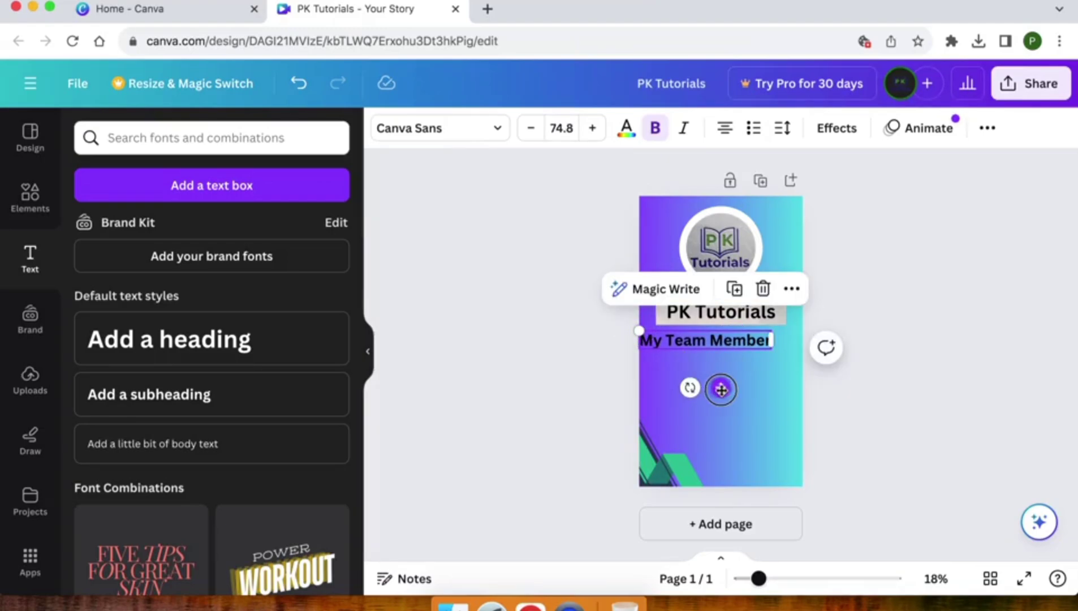
left_click_drag(720, 388, 735, 391)
left_click(573, 394)
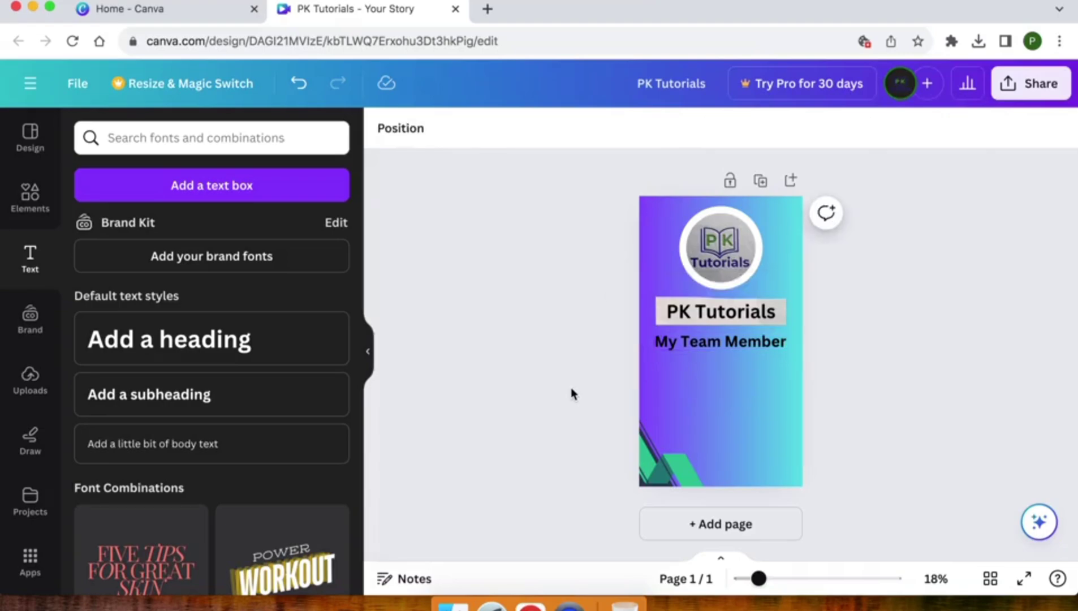
double_click(707, 343)
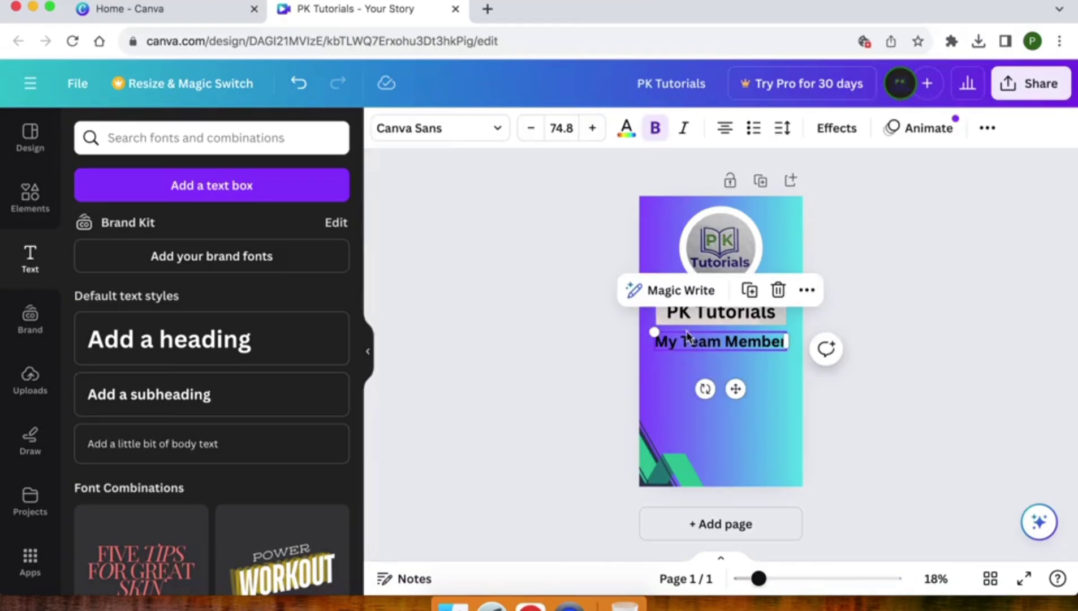
- Change the 'My Team Member' text colour from black to white (#FFFFFF)
left_click(626, 129)
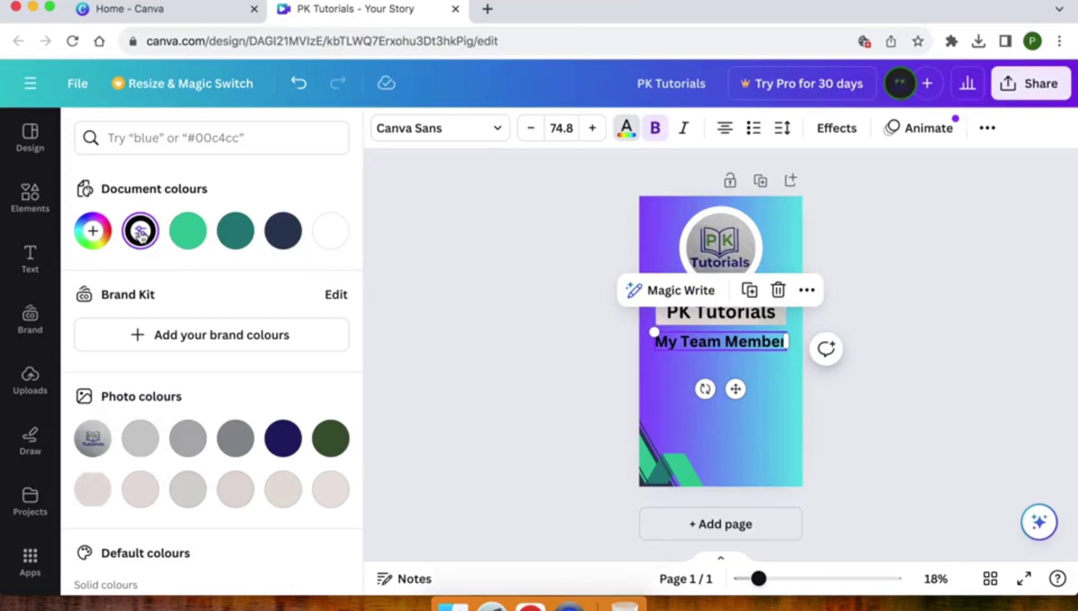
left_click(140, 234)
mouse_move(134, 297)
left_mouse_down()
mouse_move(105, 292)
mouse_move(90, 274)
left_mouse_up()
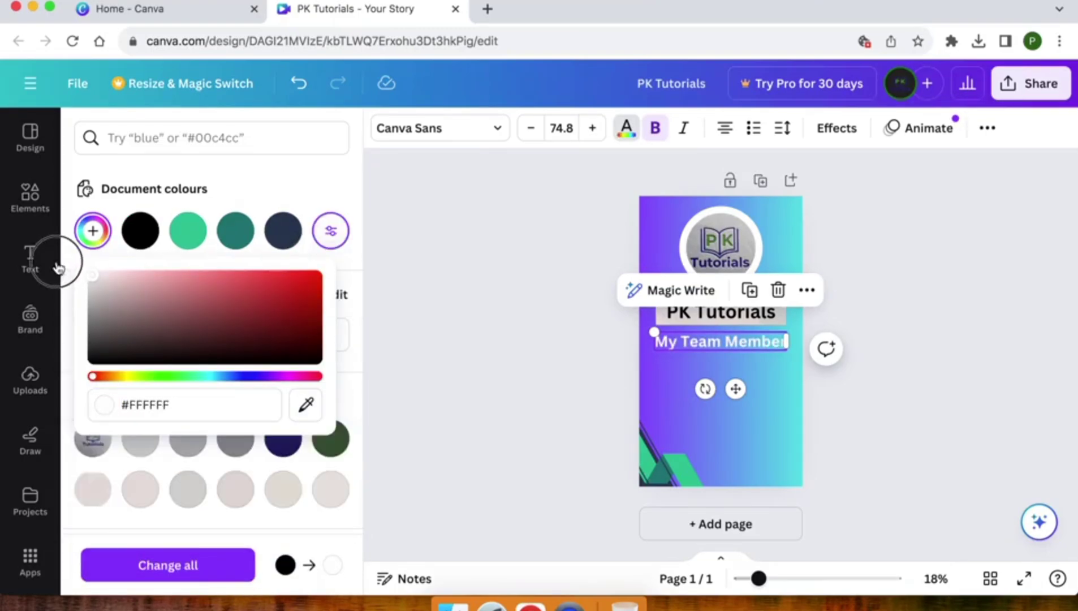
left_click(461, 333)
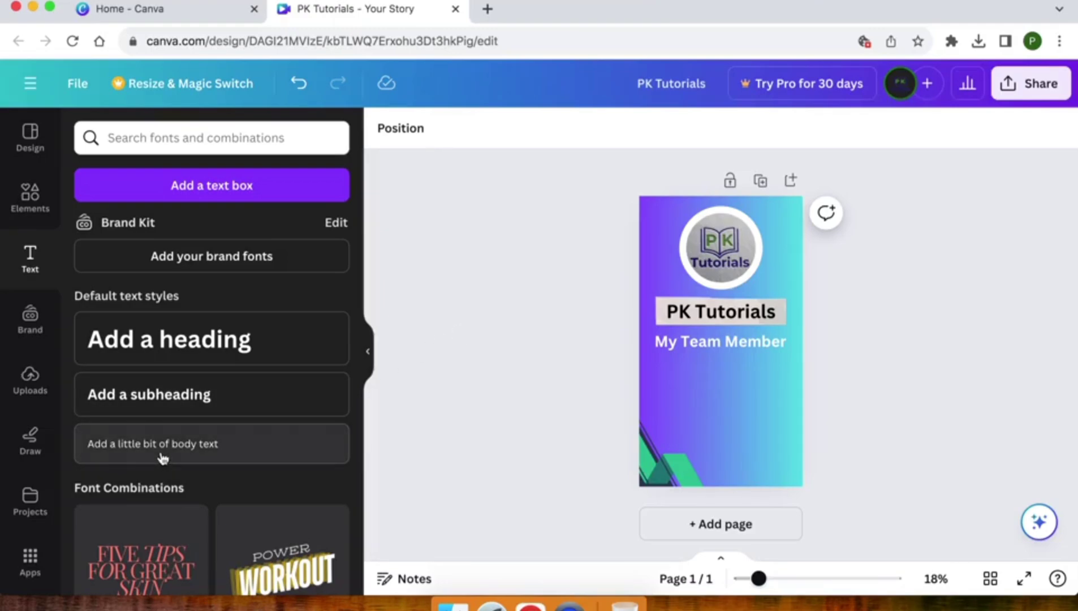
- Add body text below the subheading as a numbered list holding the first team member's name
left_click(196, 447)
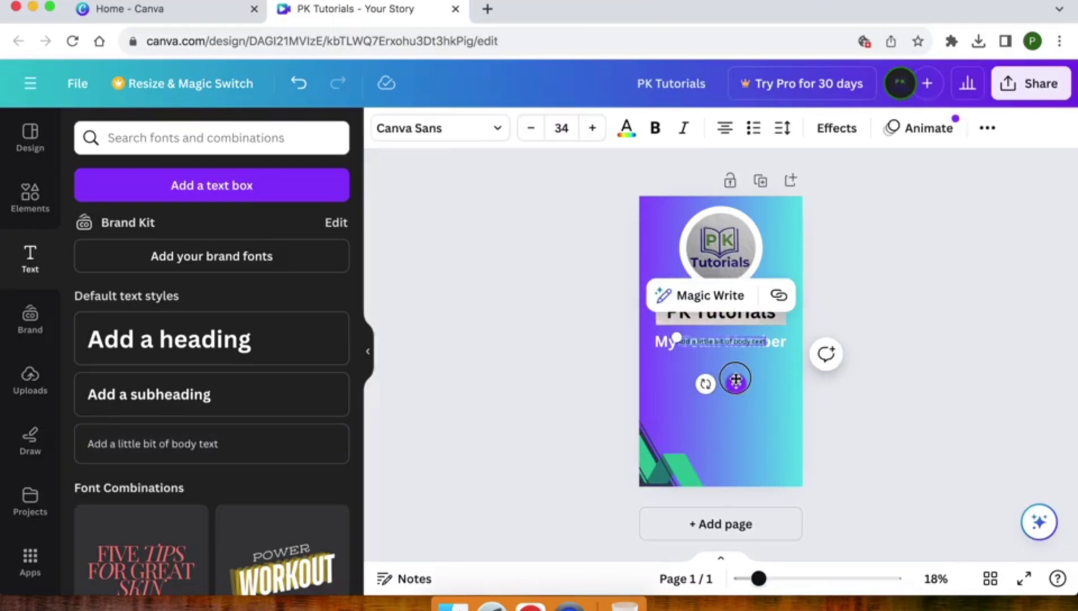
left_click_drag(735, 380, 739, 407)
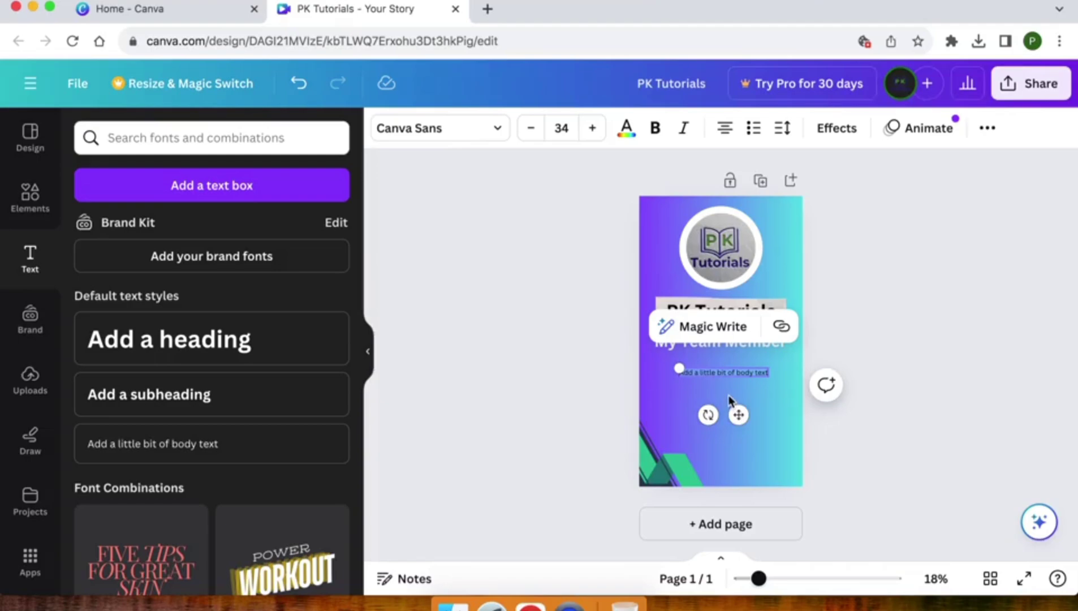
key("BackSpace")
key("super+shift+7")
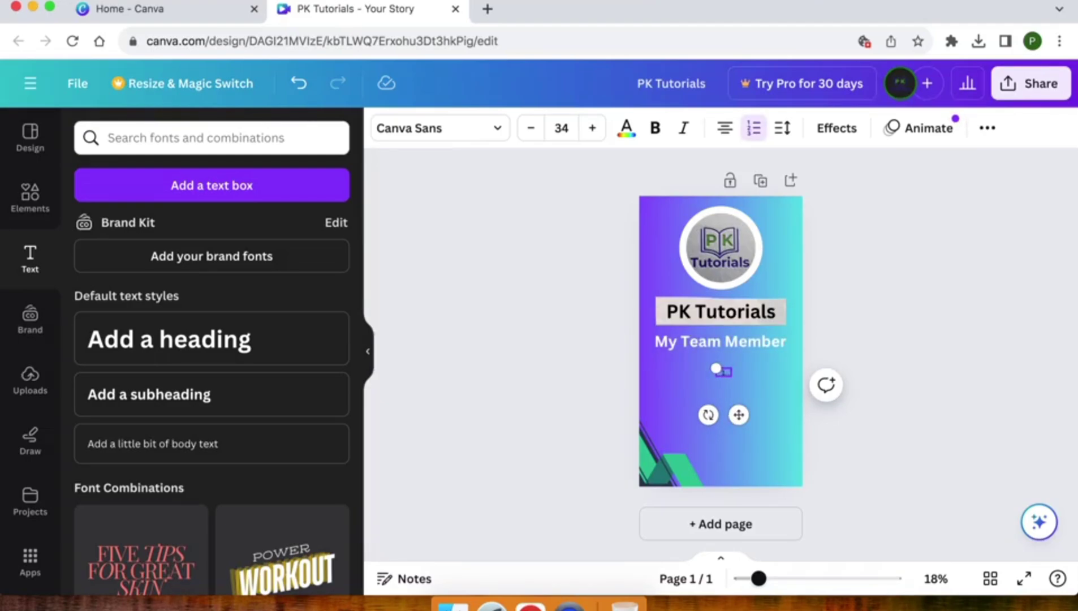
type("S")
key("BackSpace")
key("BackSpace")
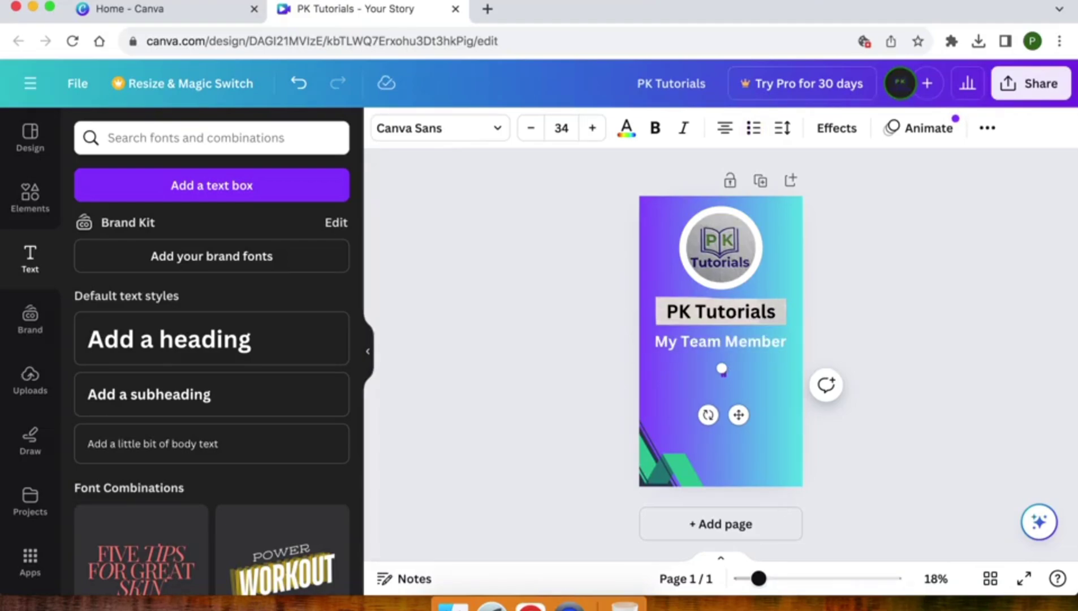
type("1. ")
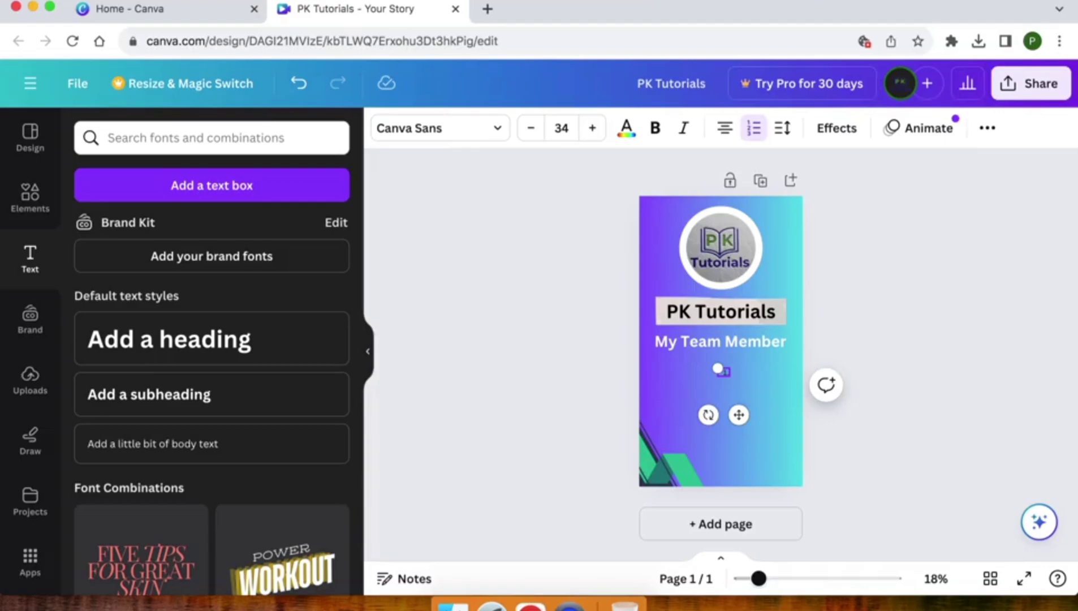
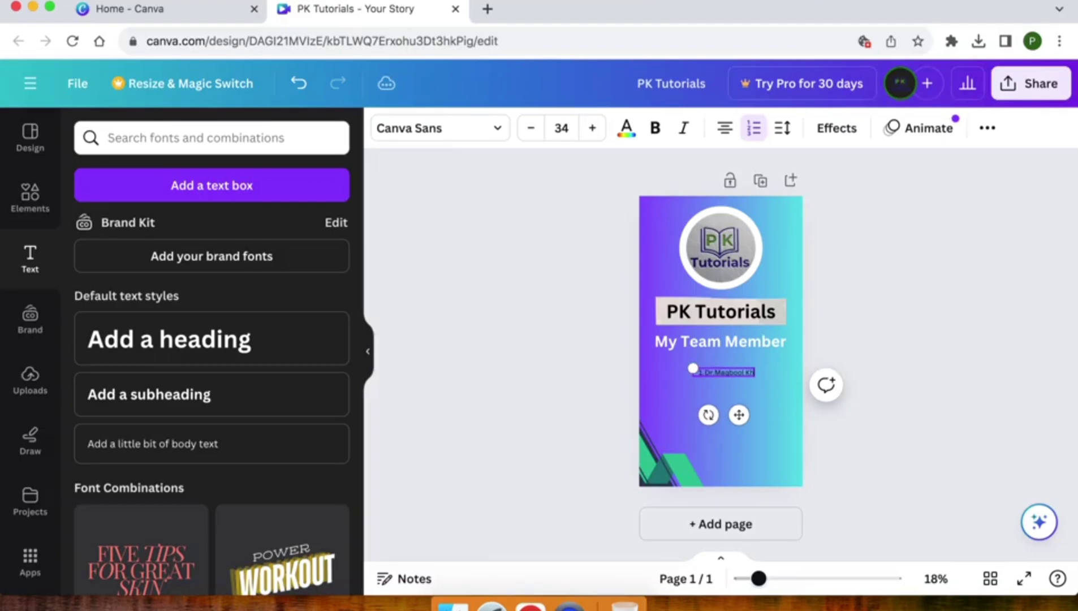
- Enlarge the list to size 45.2 and shift it slightly right and down
left_click_drag(688, 368, 666, 366)
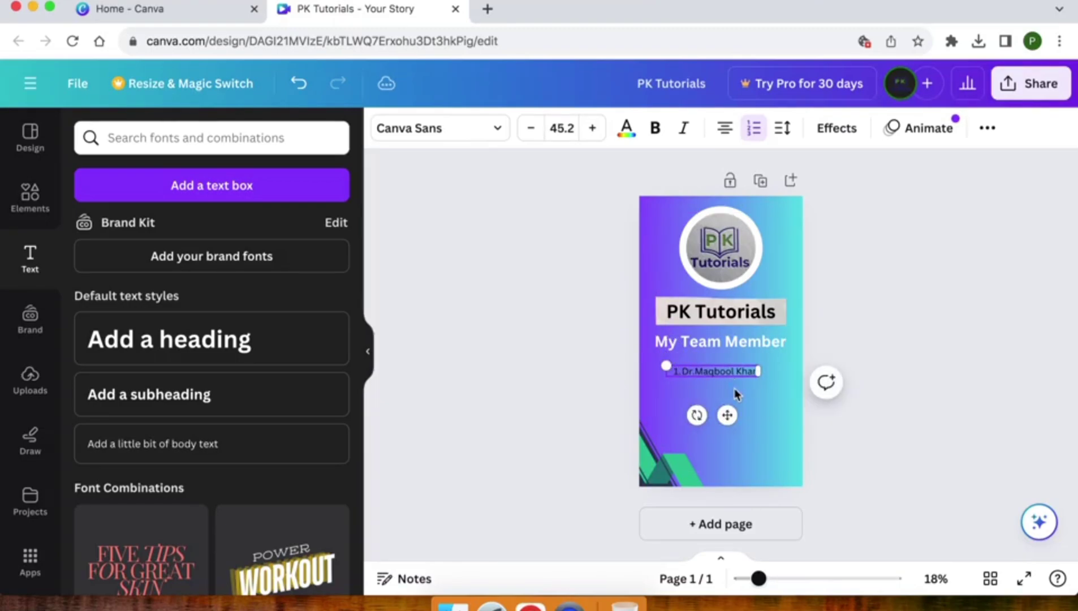
left_click(726, 420)
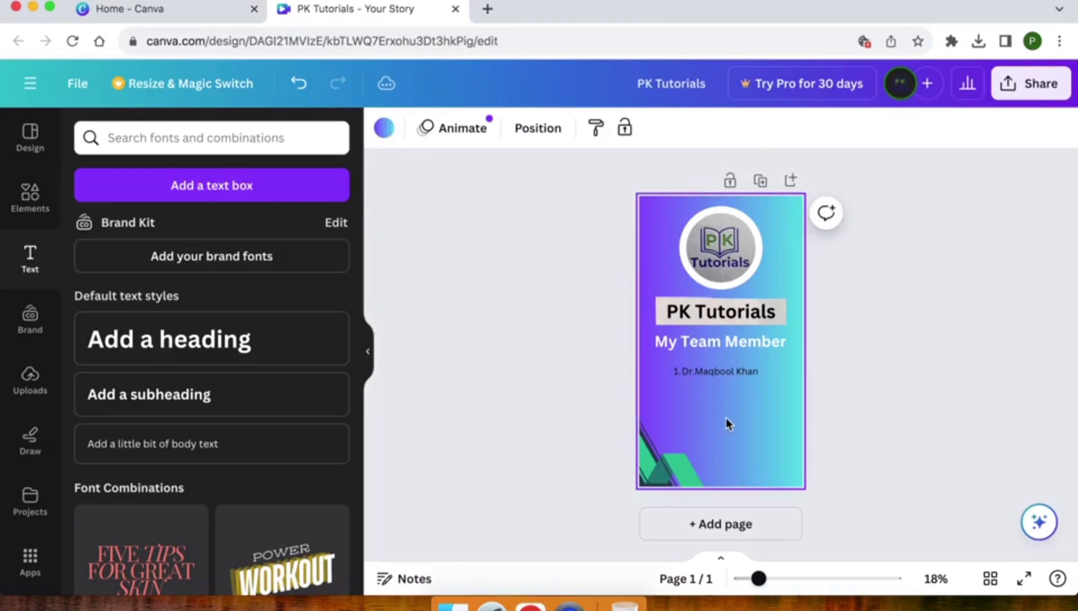
left_click(703, 370)
left_click_drag(726, 420, 740, 429)
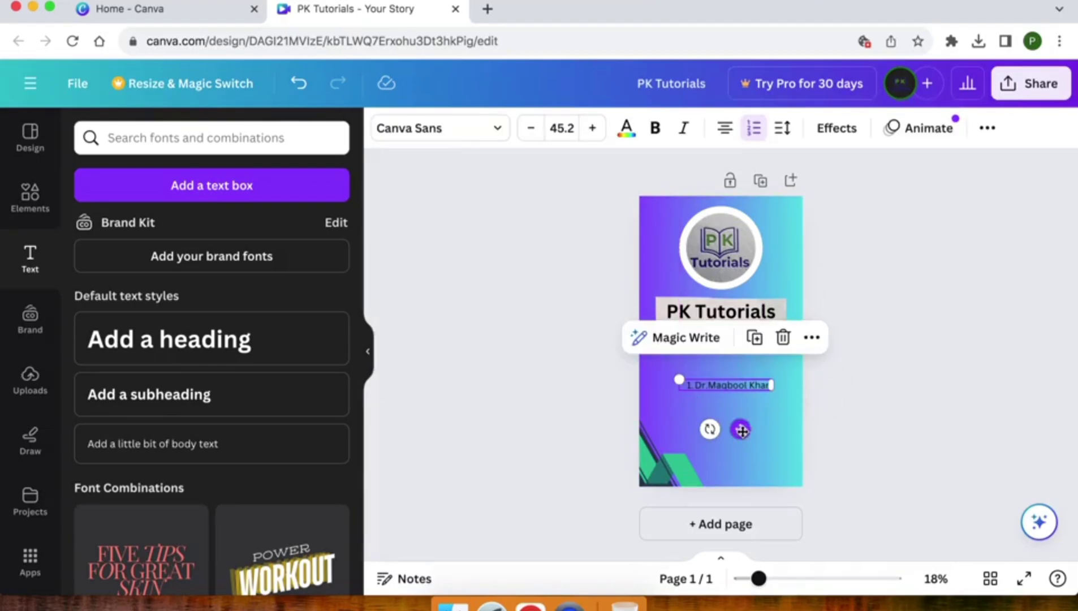
- Colour the numbered list text white (#FFFFFF) to match the subheading
left_click(625, 138)
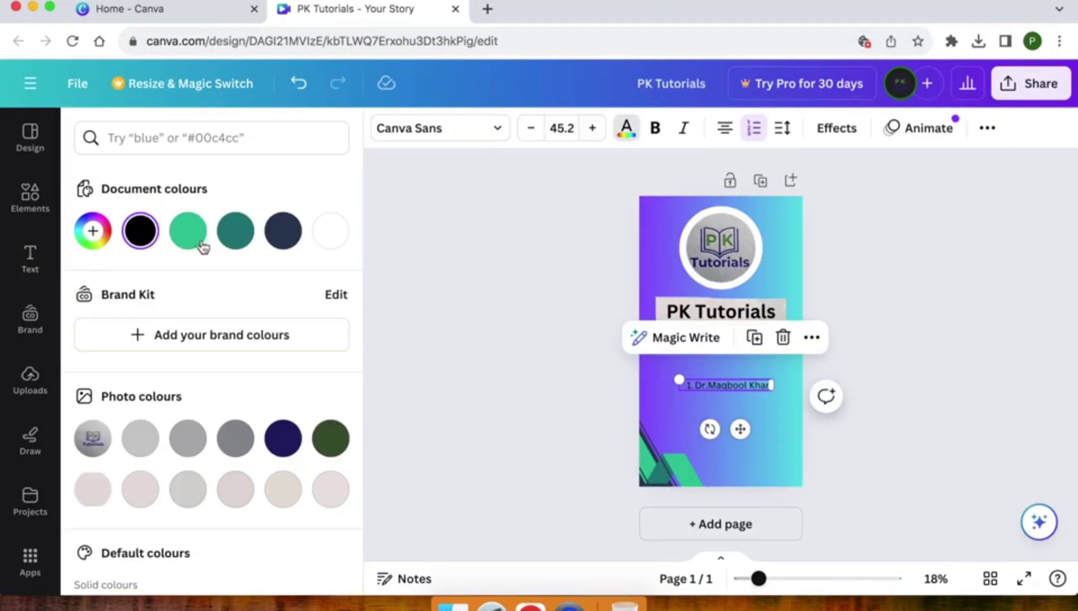
left_click(141, 233)
left_click_drag(115, 328, 67, 233)
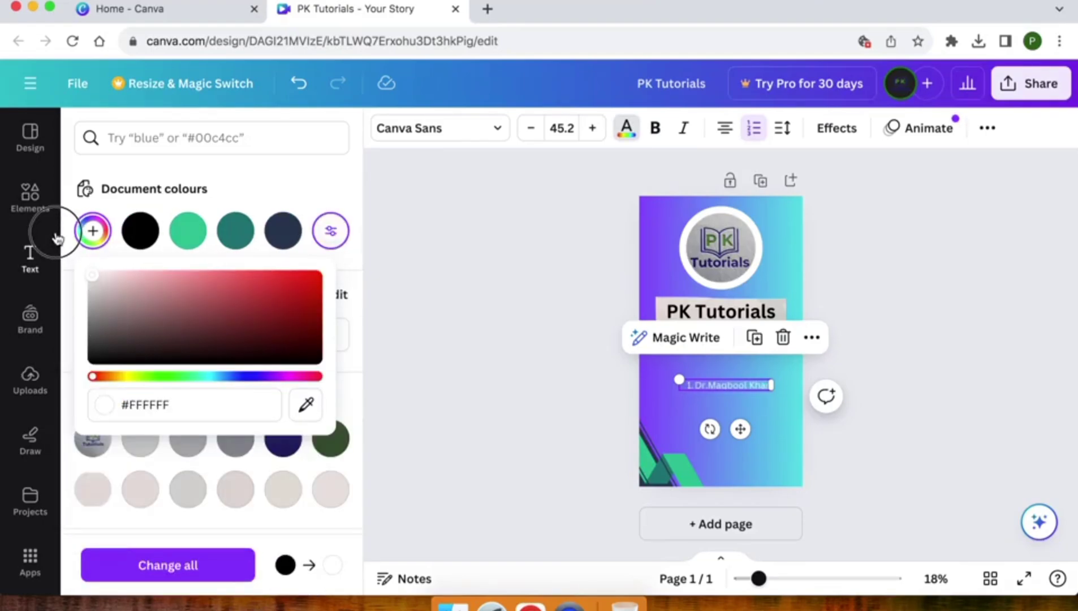
left_click(496, 319)
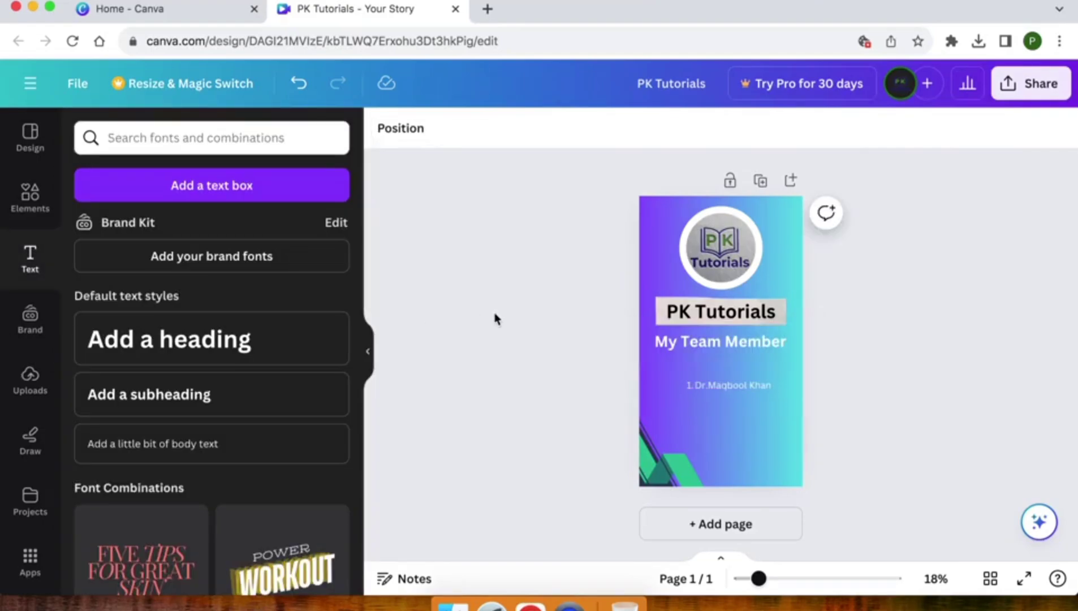
left_click(699, 386)
- Enlarge the list slightly and add three more team members' names as entries 2 to 4
left_click_drag(676, 379, 653, 371)
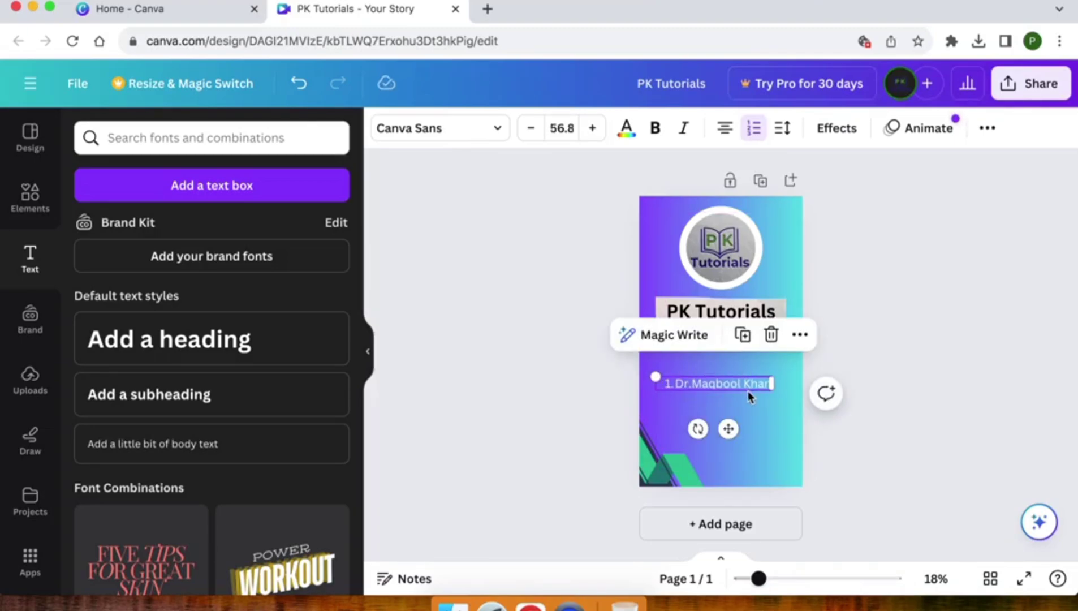
key("Right")
key("Return")
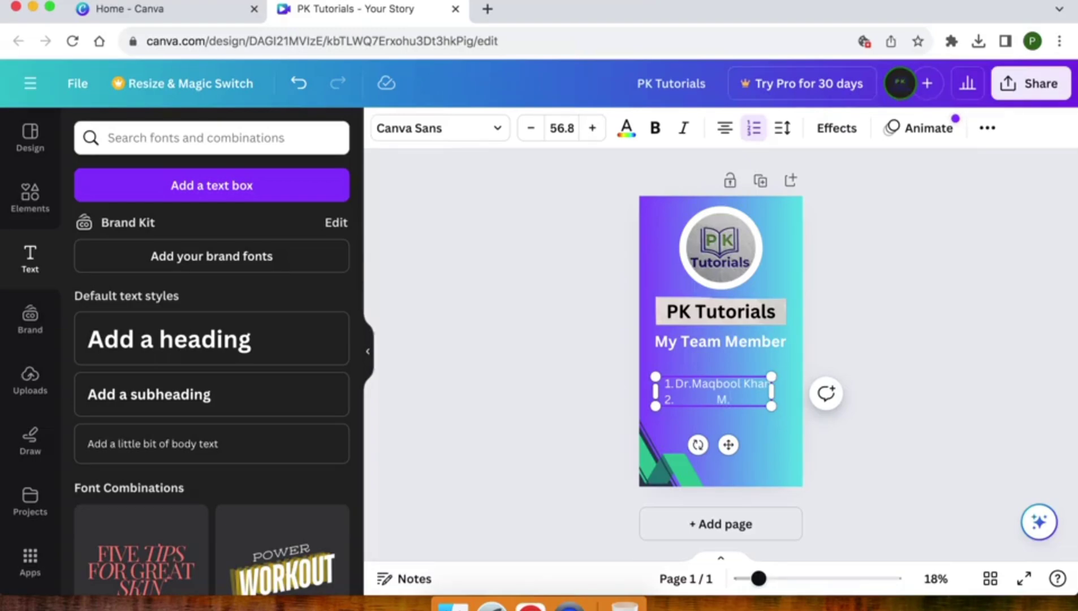
key("Return")
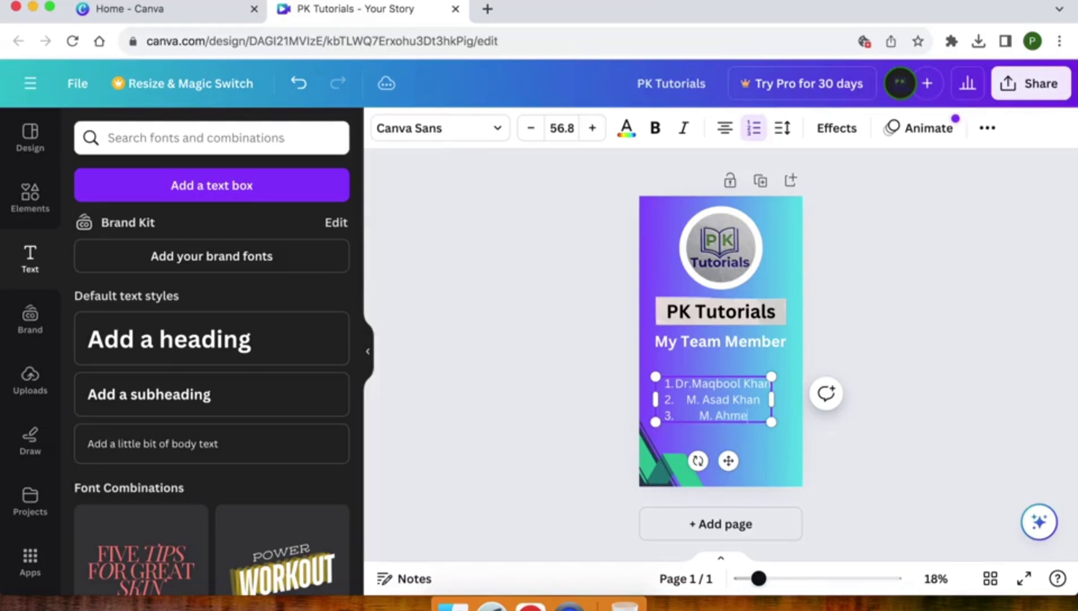
key("Return")
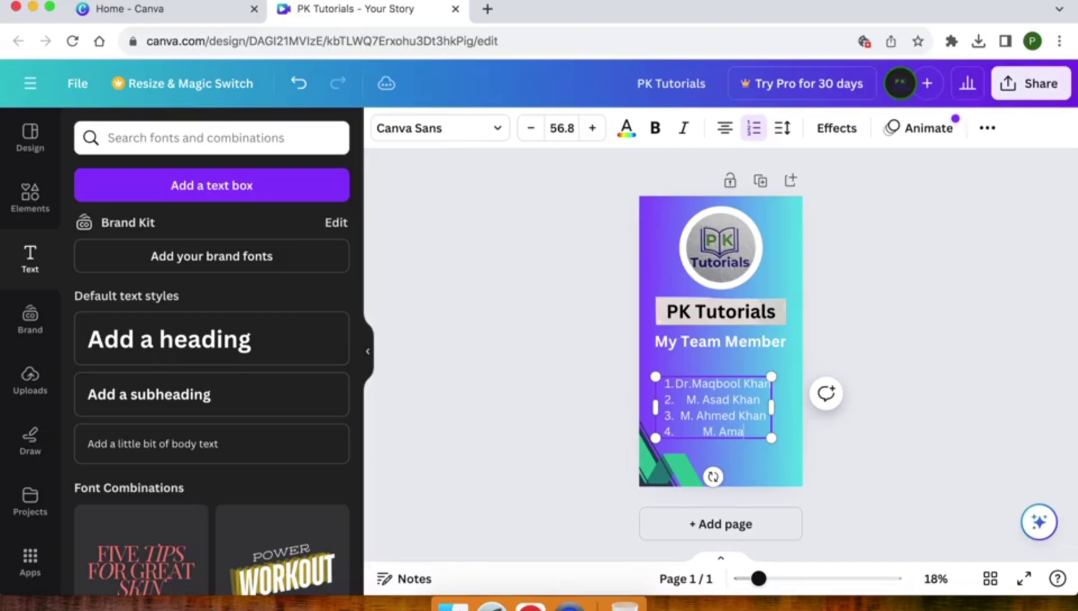
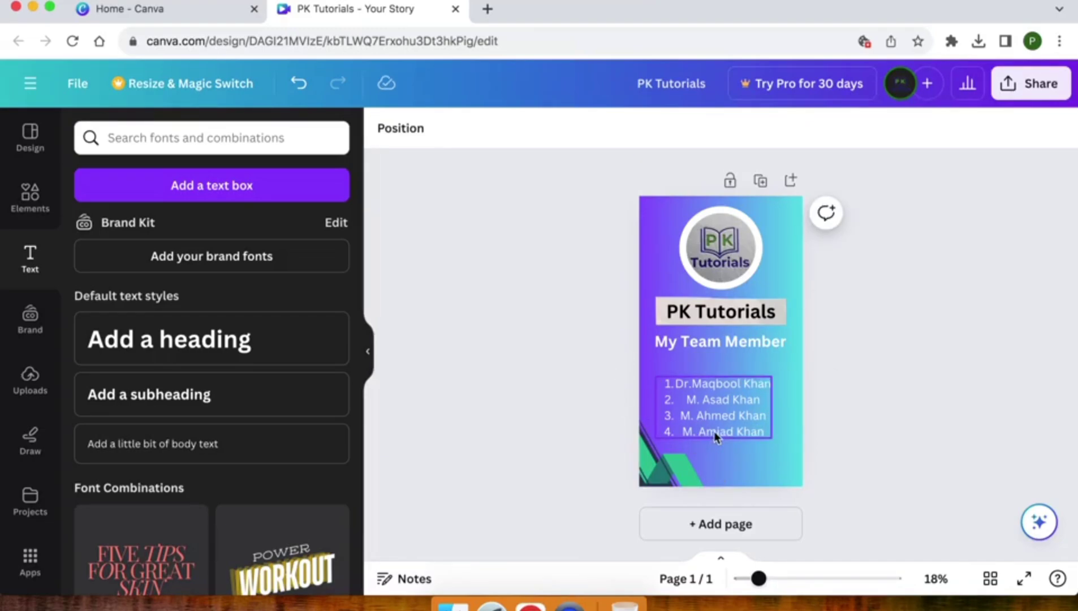
left_click(715, 431)
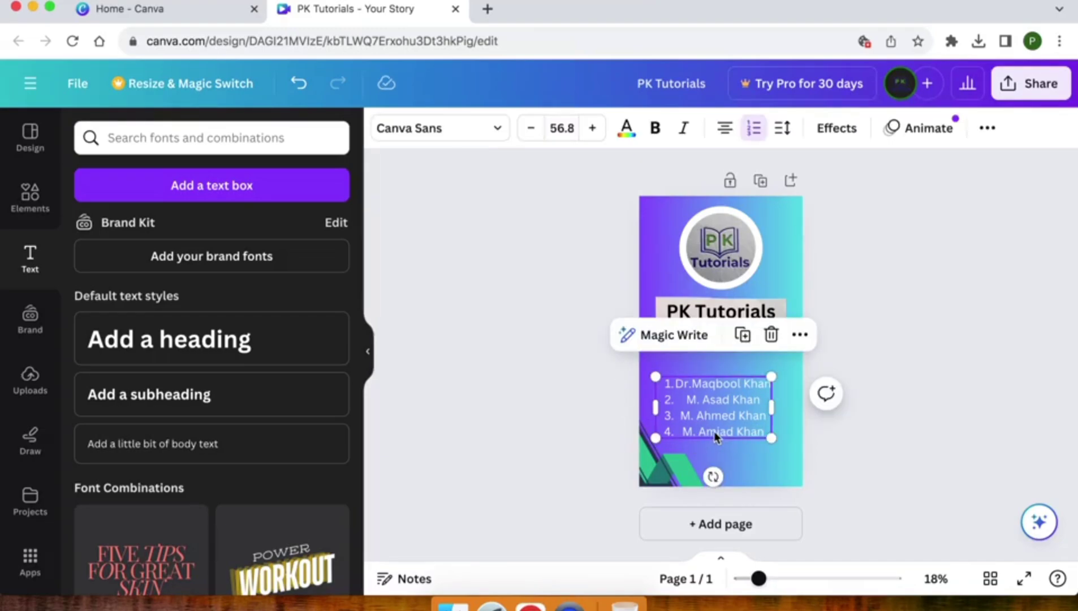
- Left-align the member list and move it up directly beneath the My Team Member heading
left_click(723, 131)
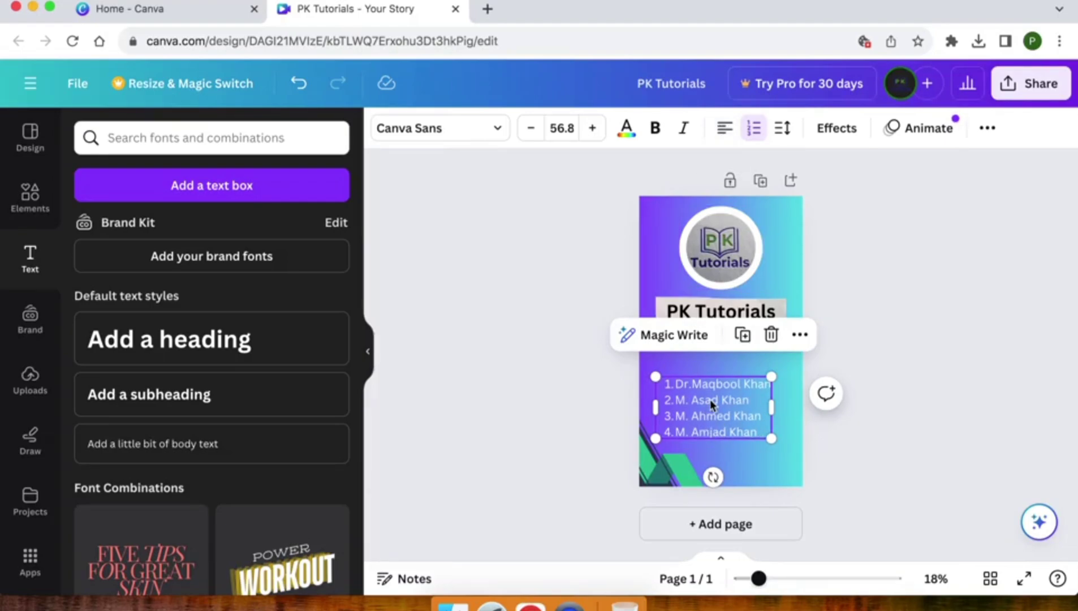
left_click_drag(710, 399, 707, 378)
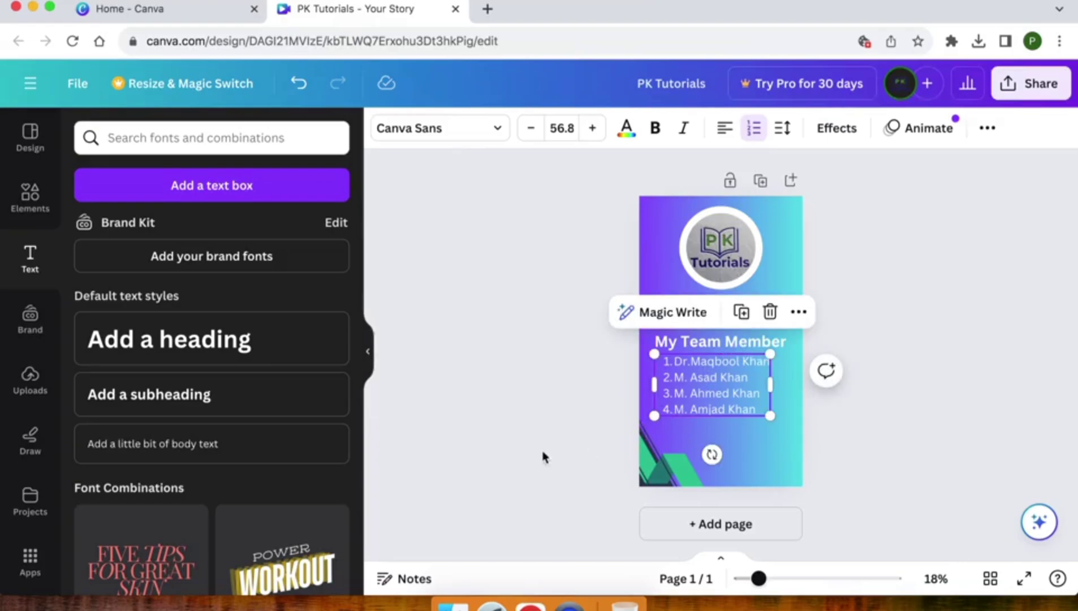
left_click(542, 441)
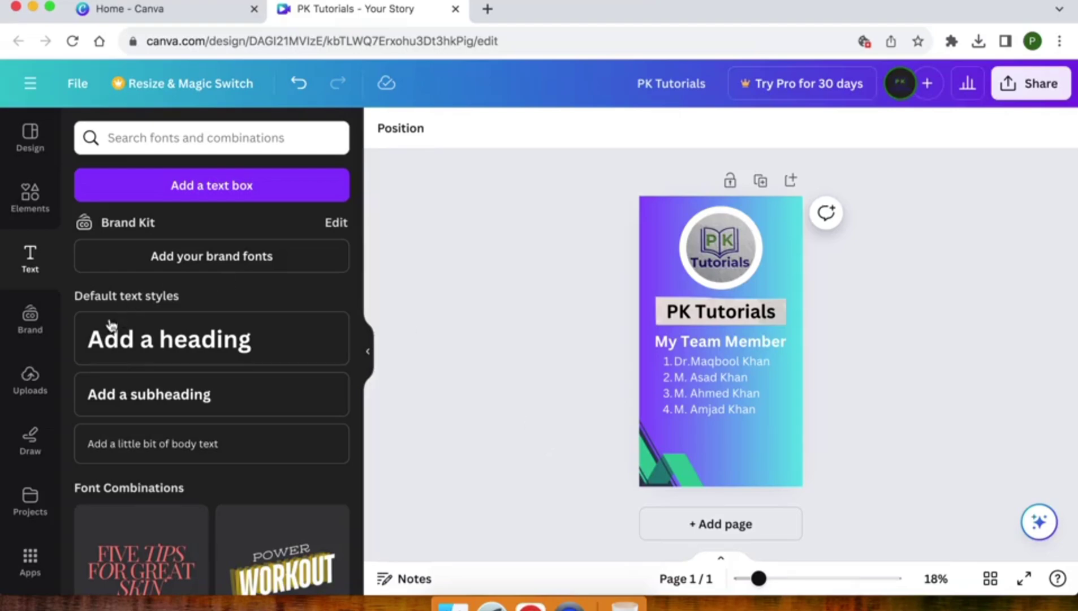
- Search the Elements library for 'team member', replacing the old 'border' search
left_click(30, 213)
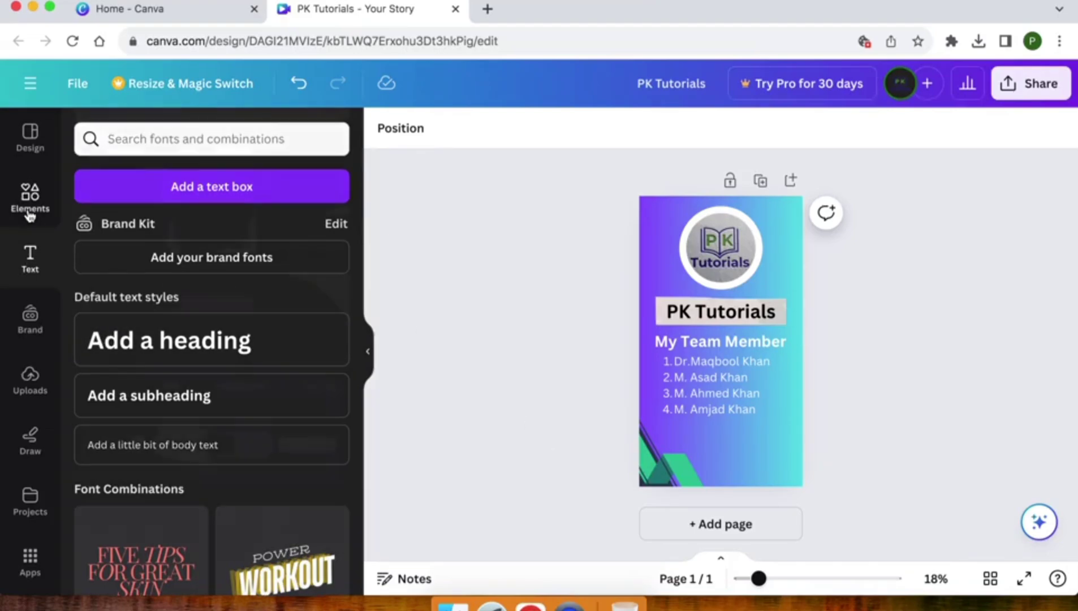
scroll(147, 340, "down", 10)
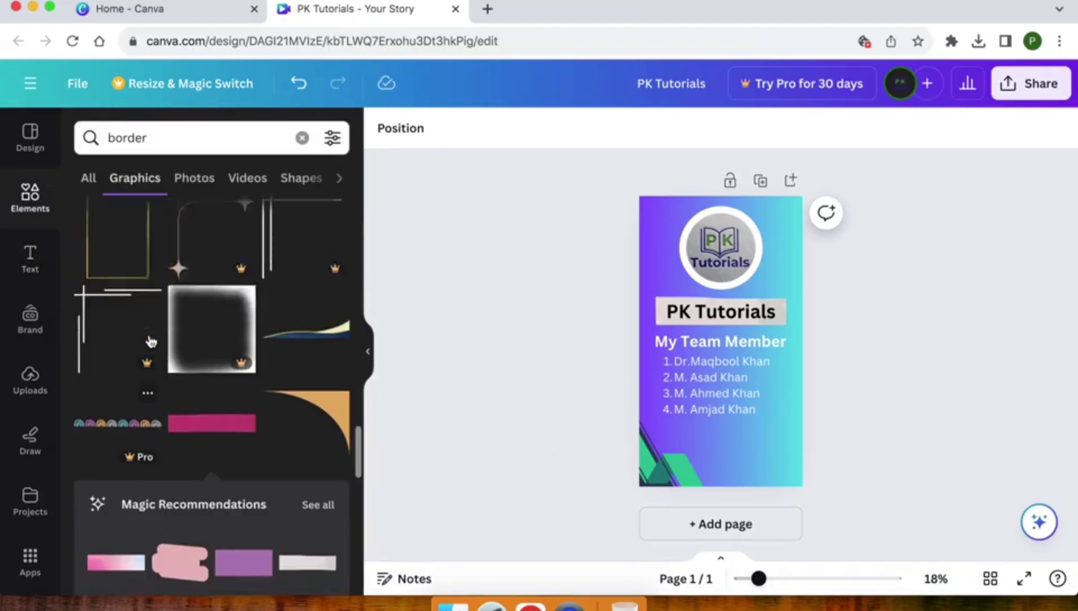
left_click(87, 177)
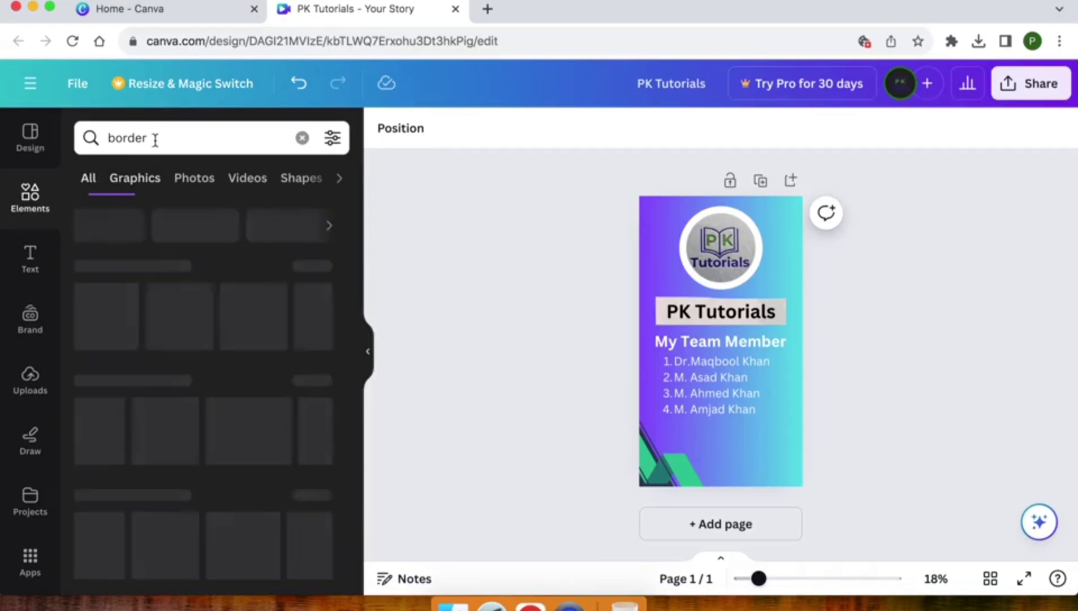
double_click(155, 138)
type("te")
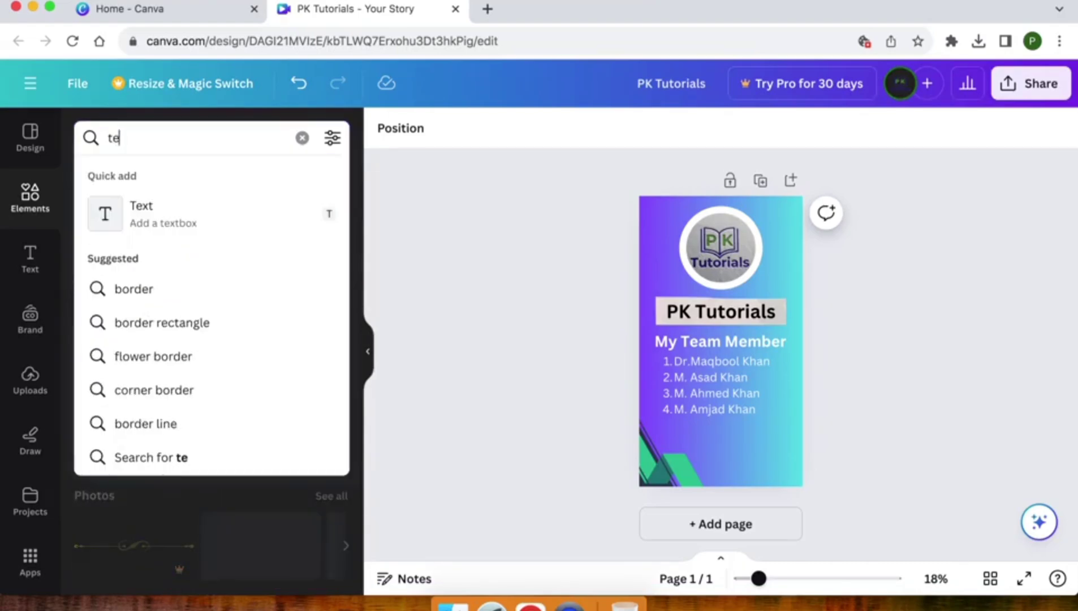
type("am member")
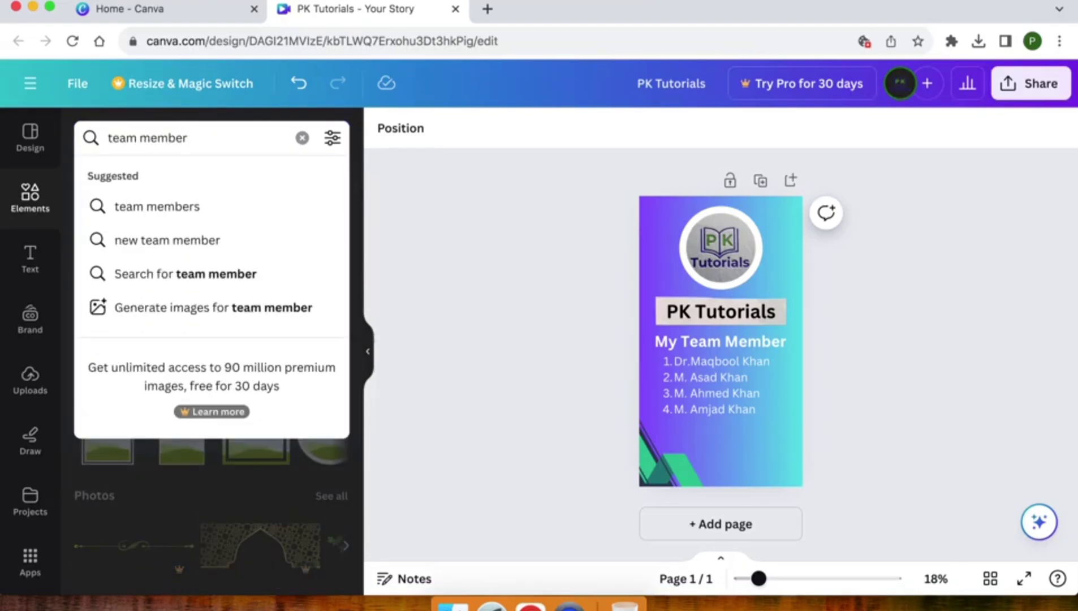
key("Return")
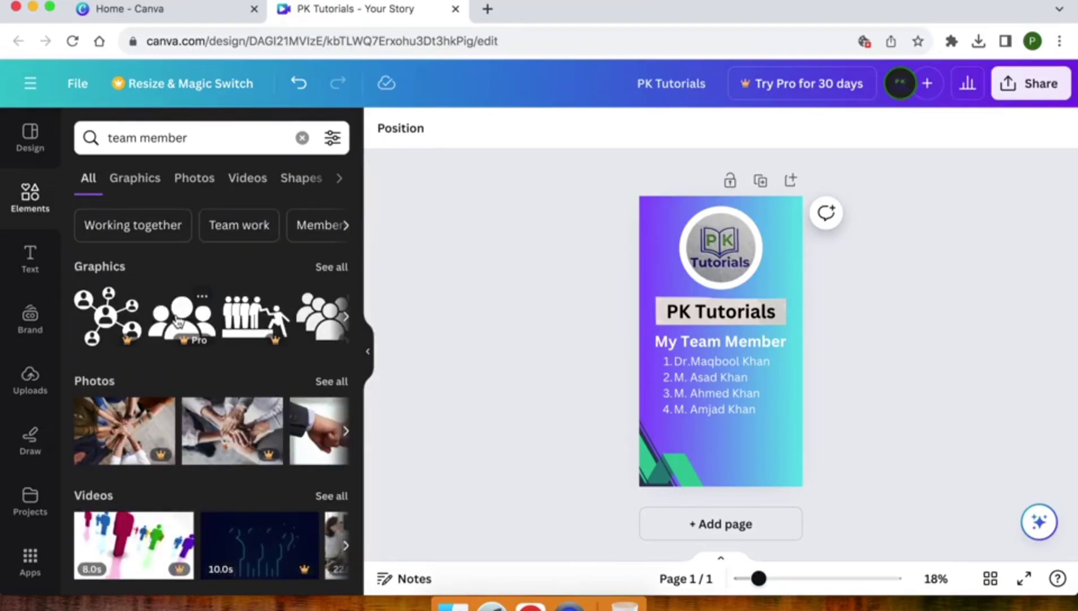
- Show only Graphics results and browse through the team member illustrations
left_click(330, 273)
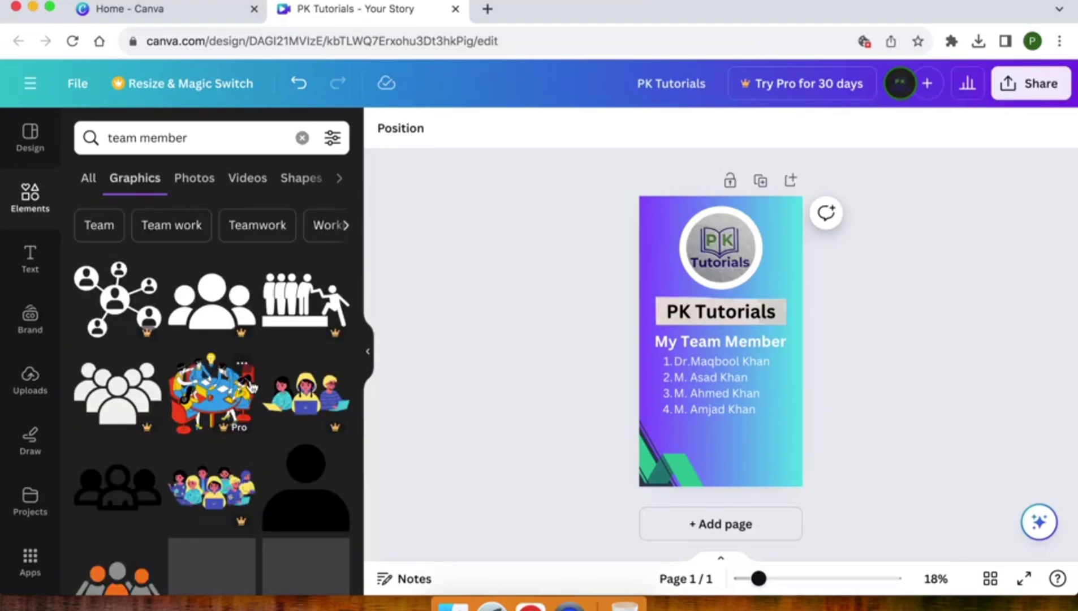
scroll(172, 427, "down", 5)
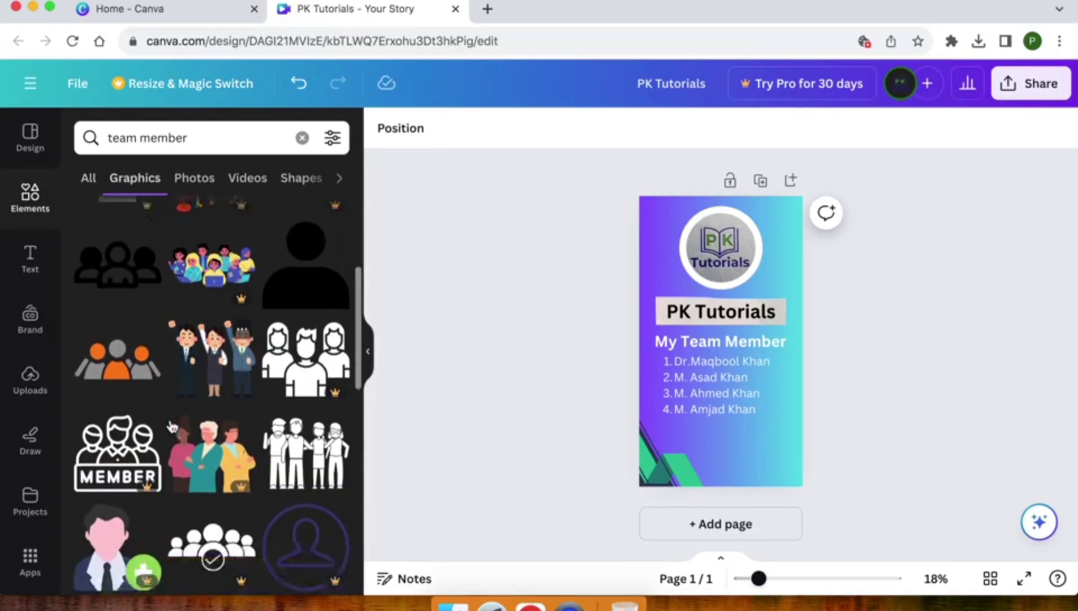
scroll(172, 427, "down", 7)
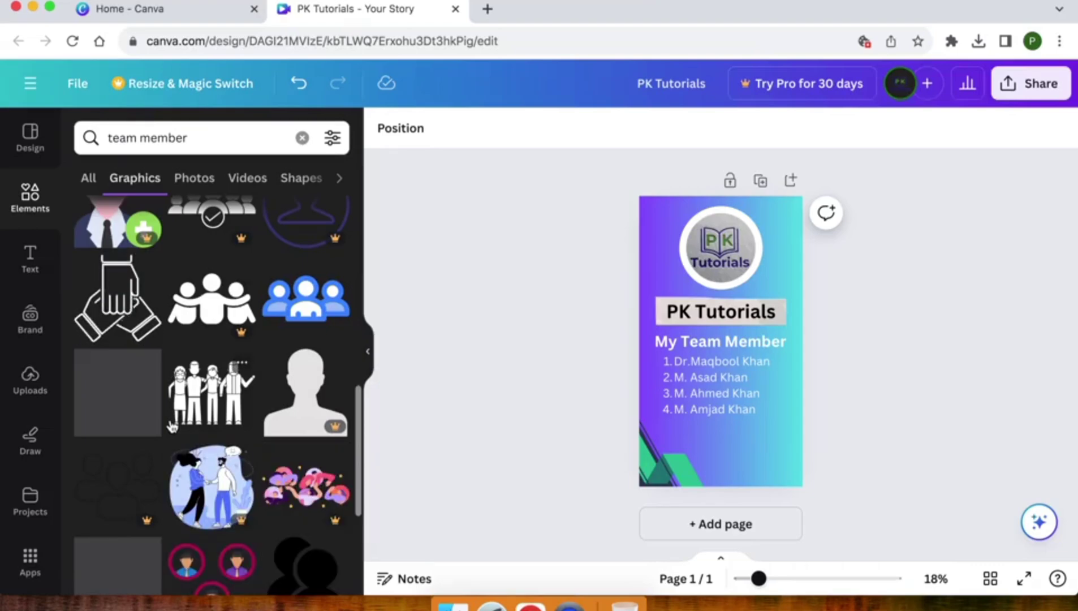
scroll(173, 427, "down", 7)
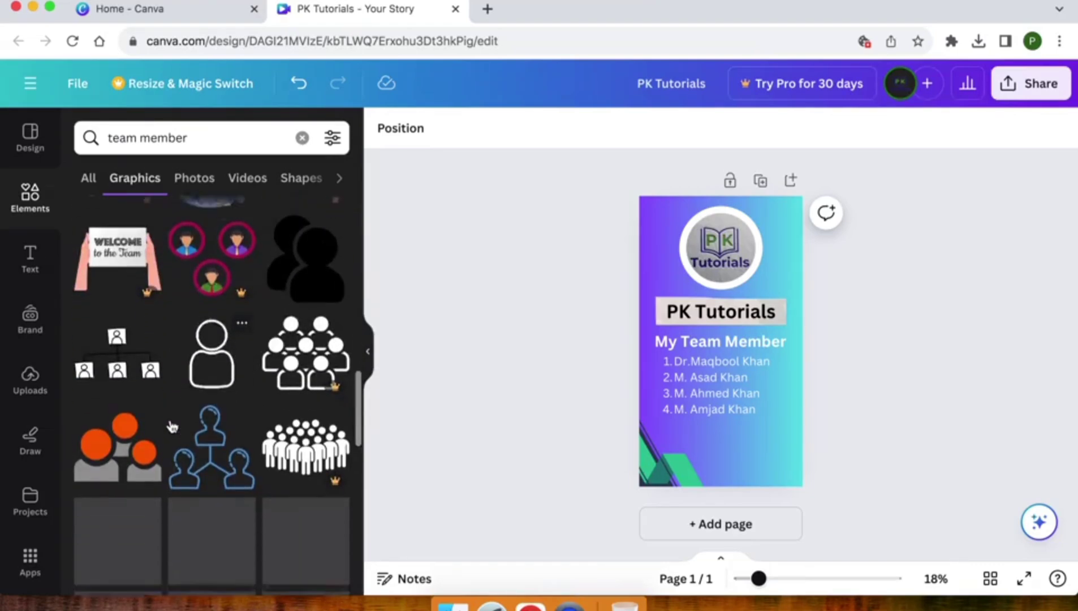
scroll(173, 427, "down", 6)
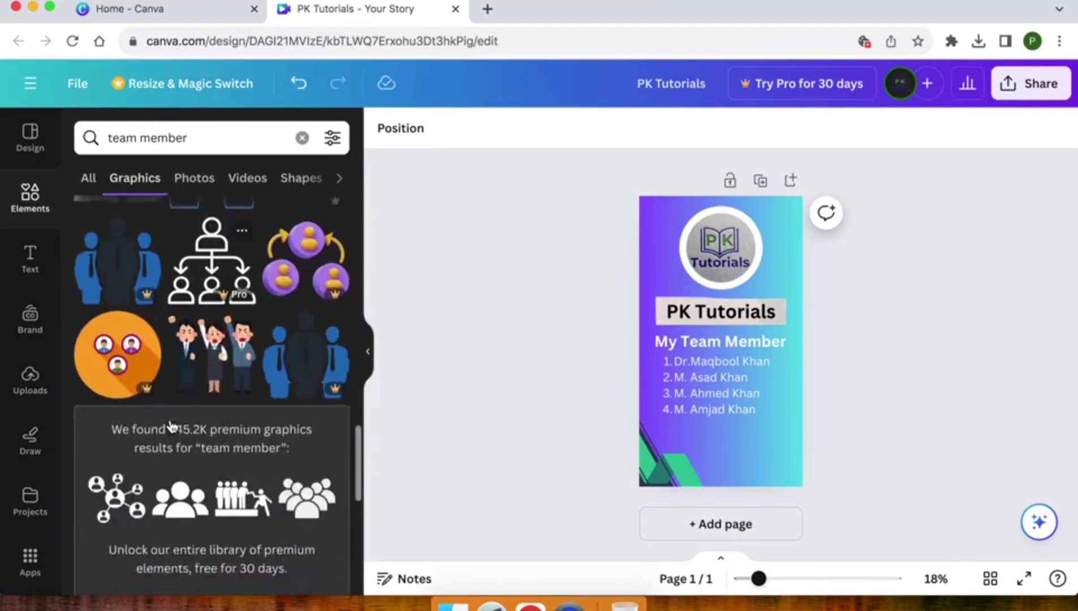
scroll(173, 428, "down", 8)
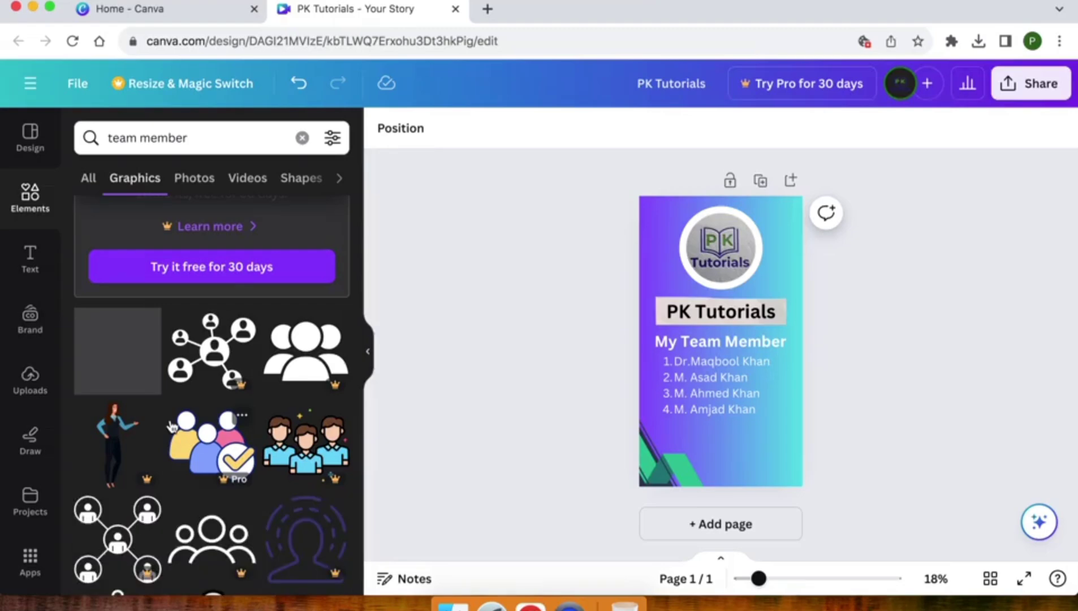
scroll(172, 427, "down", 8)
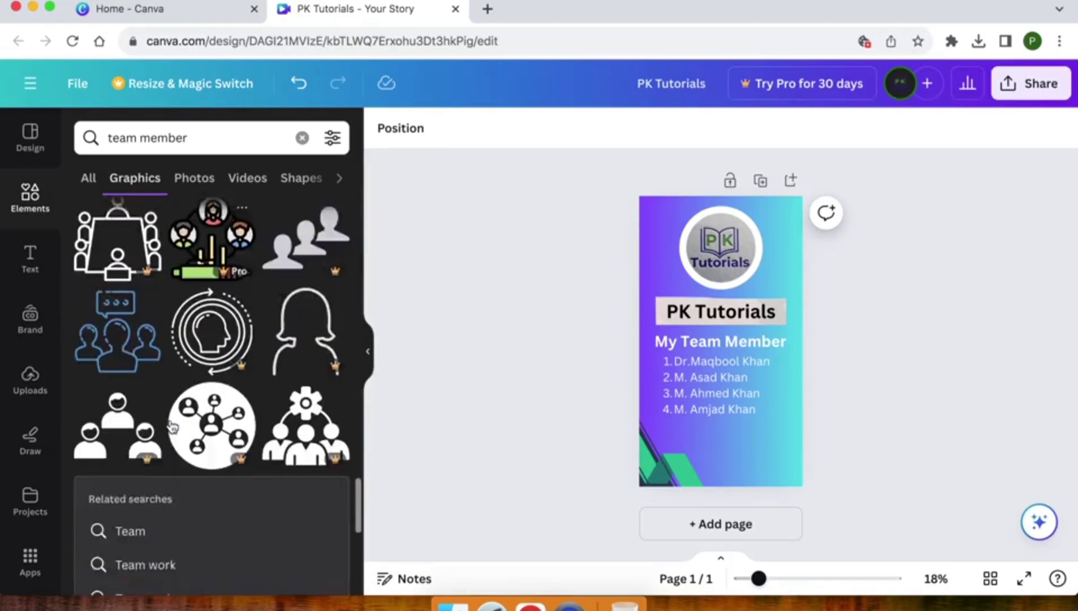
scroll(172, 427, "down", 8)
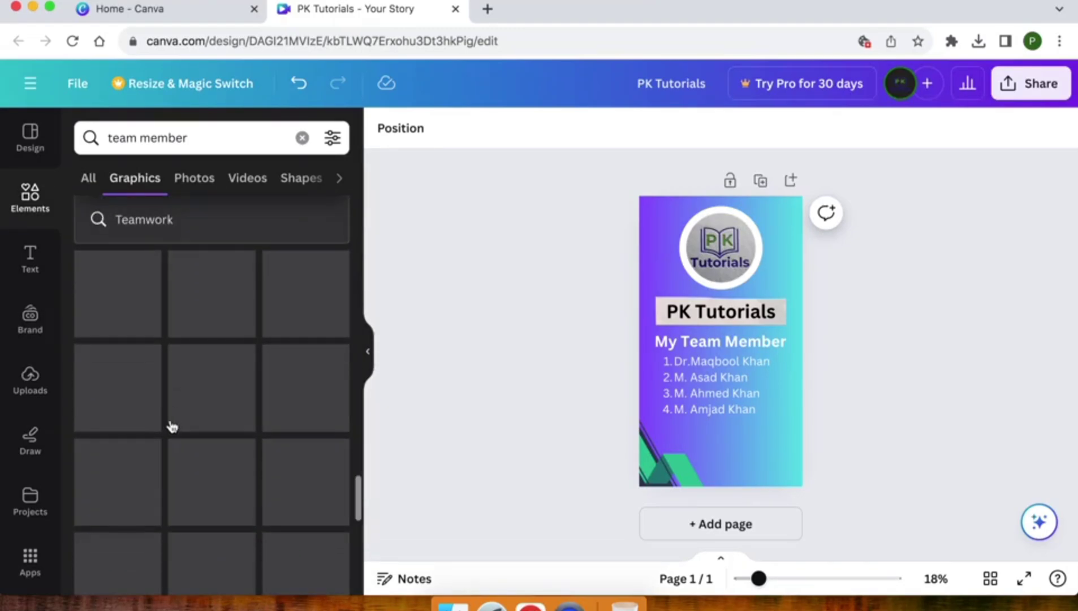
scroll(172, 427, "down", 3)
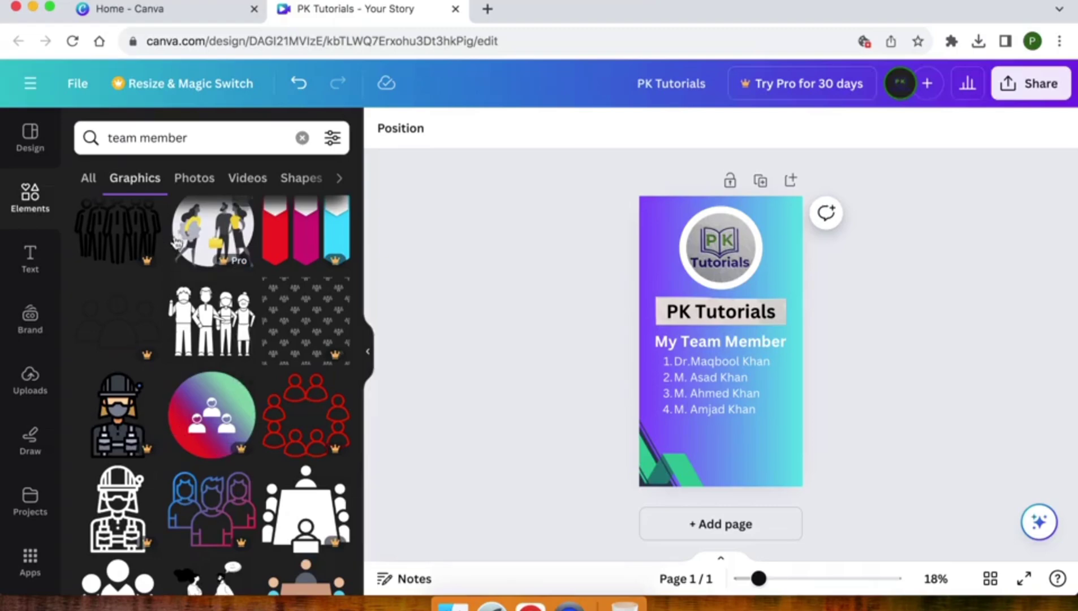
- Add the line-art group-of-people illustration and move it to the bottom right below the list
left_click(196, 321)
scroll(196, 322, "down", 6)
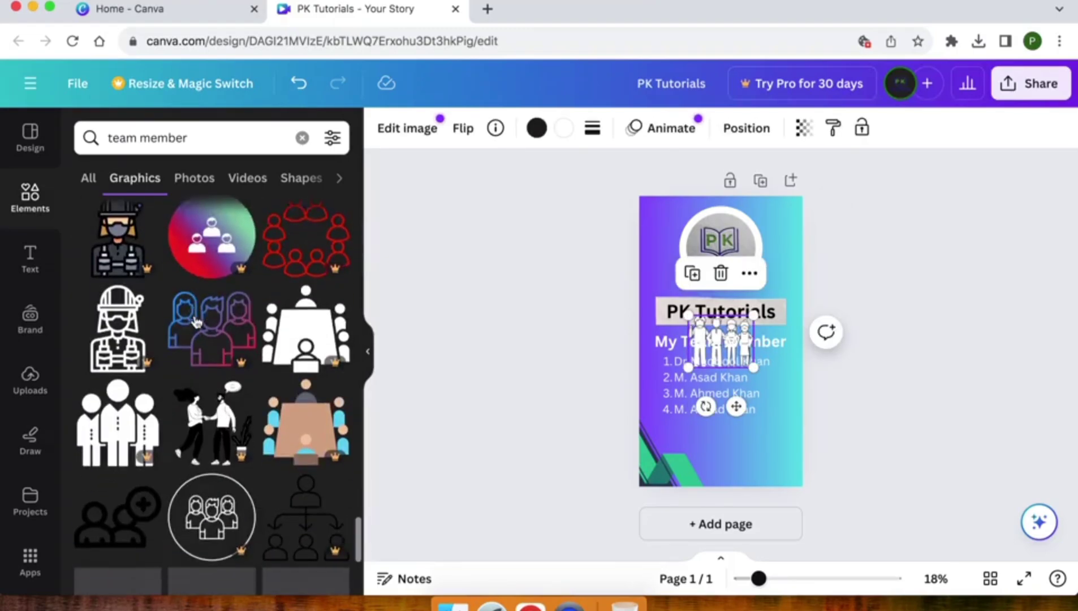
scroll(196, 323, "down", 1)
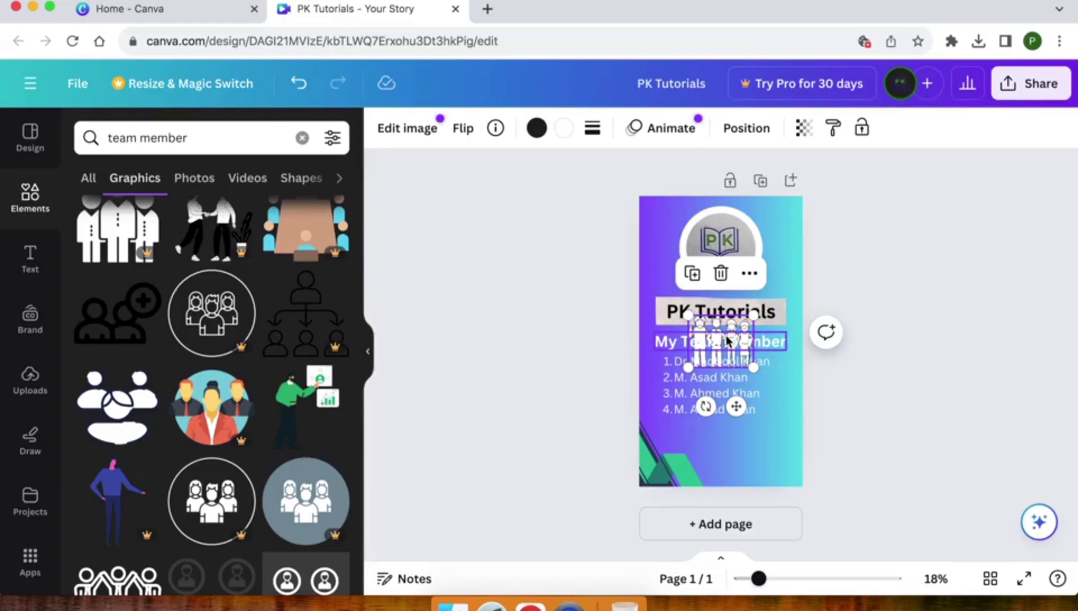
left_click_drag(736, 407, 769, 516)
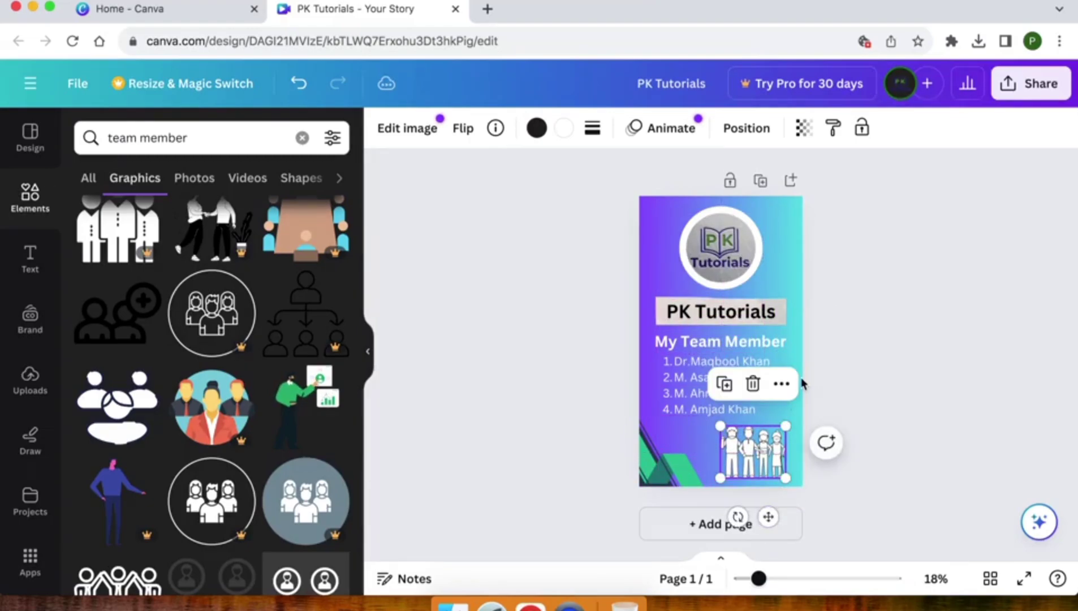
- Enlarge the people illustration and nudge it into its final spot
left_click_drag(783, 425, 750, 460)
right_click(762, 465)
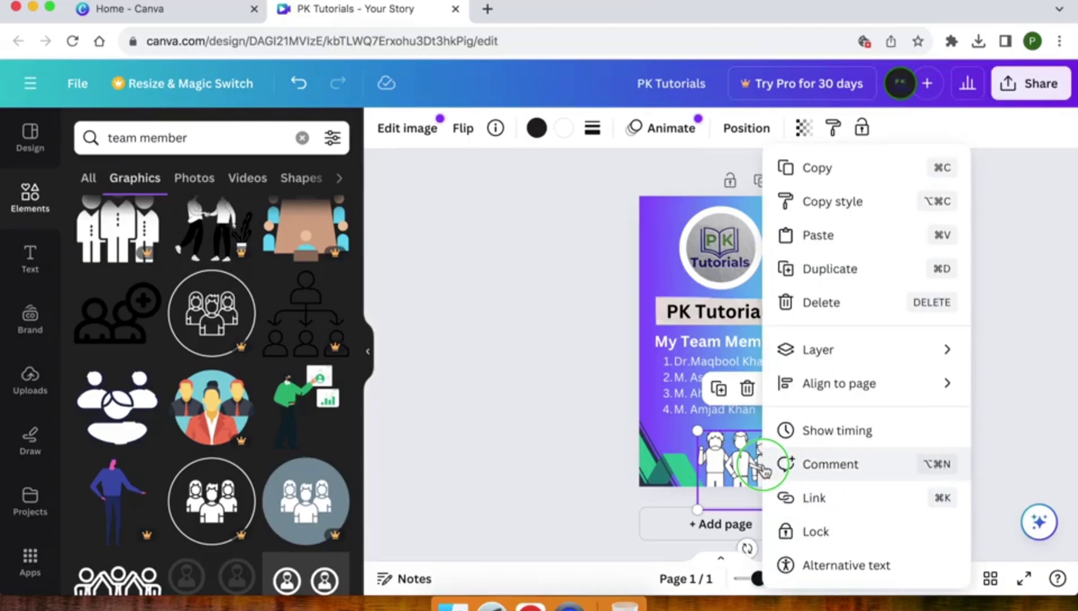
left_click(735, 468)
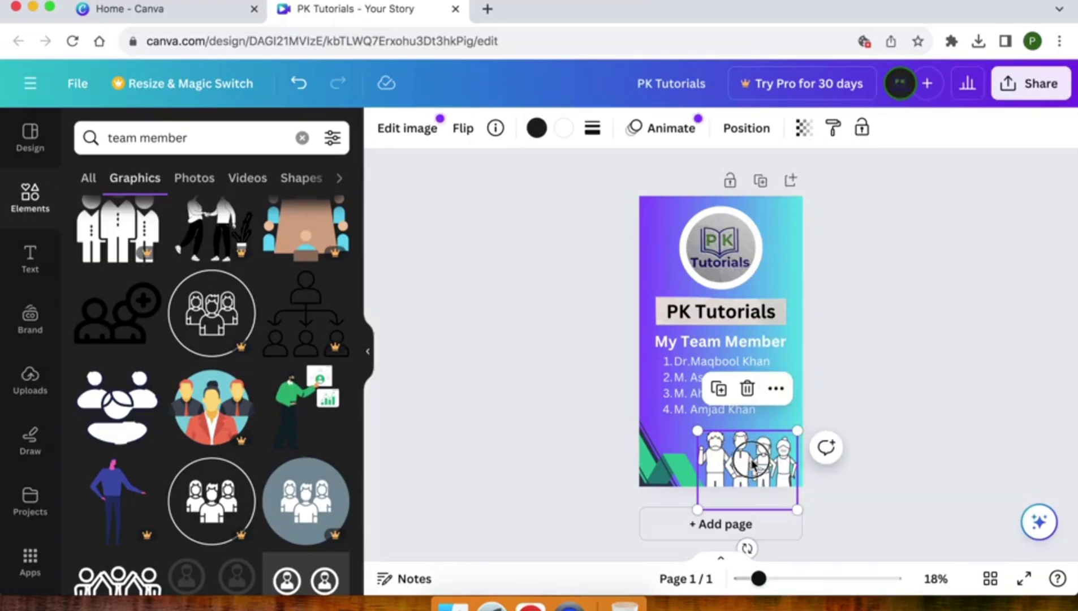
left_click_drag(752, 453, 756, 464)
left_click(890, 419)
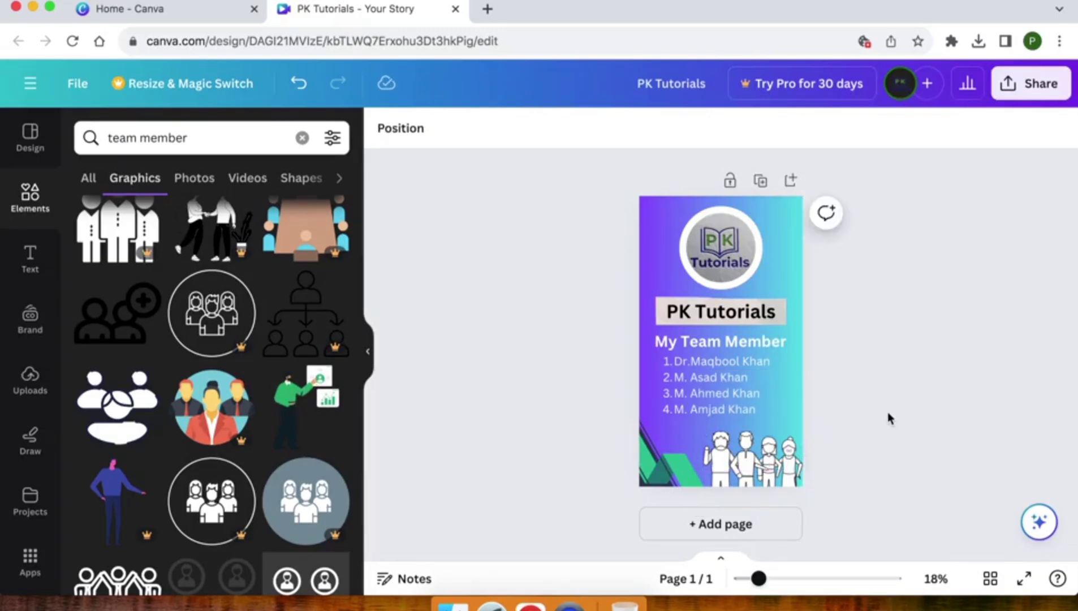
left_click(745, 473)
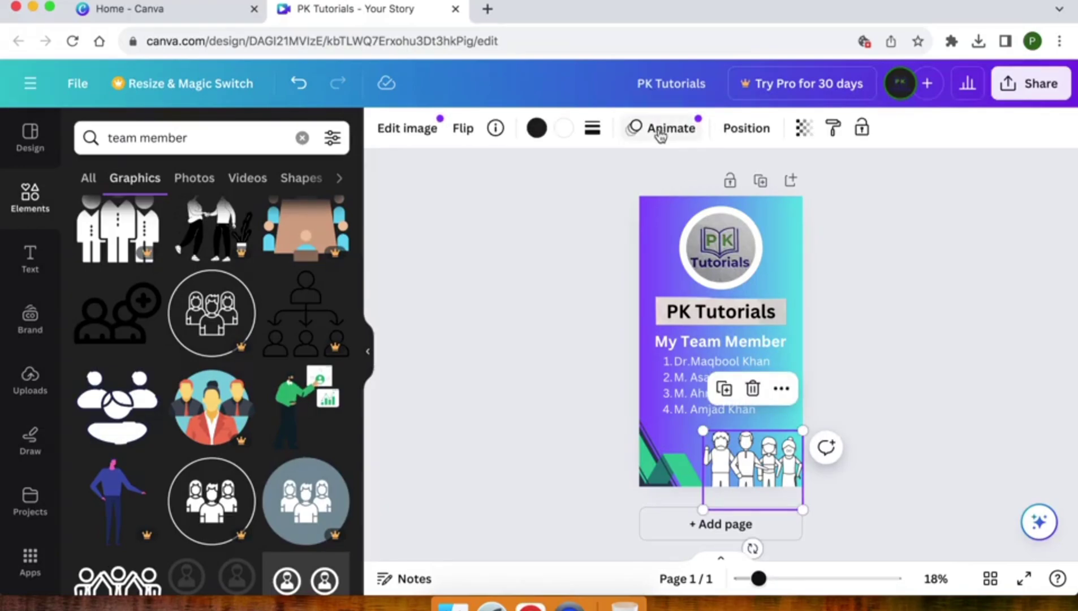
- Apply the Tumble animation to the people illustration
left_click(661, 130)
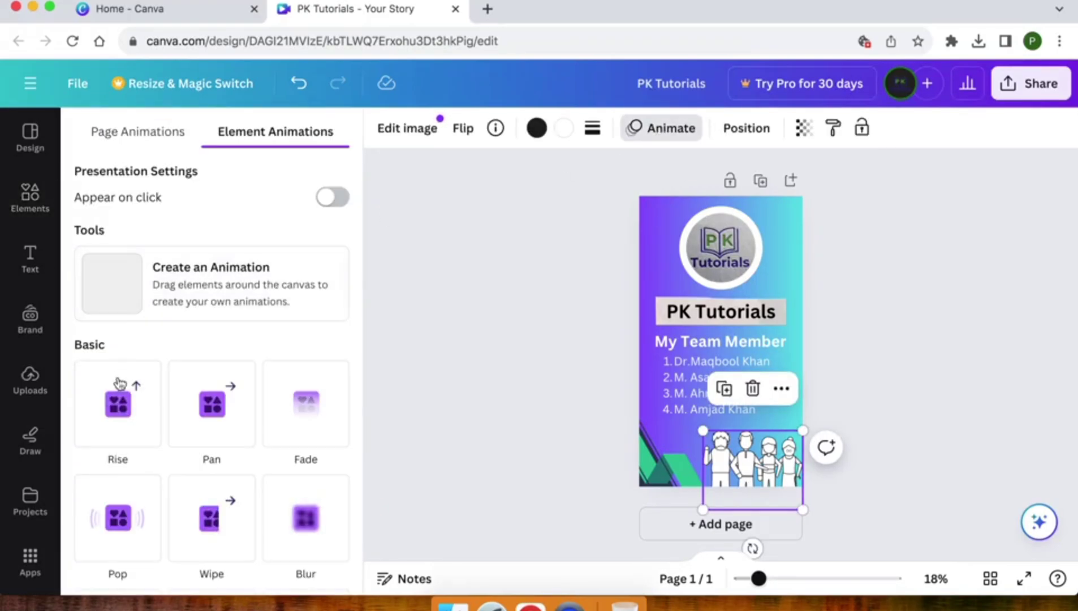
scroll(123, 423, "down", 3)
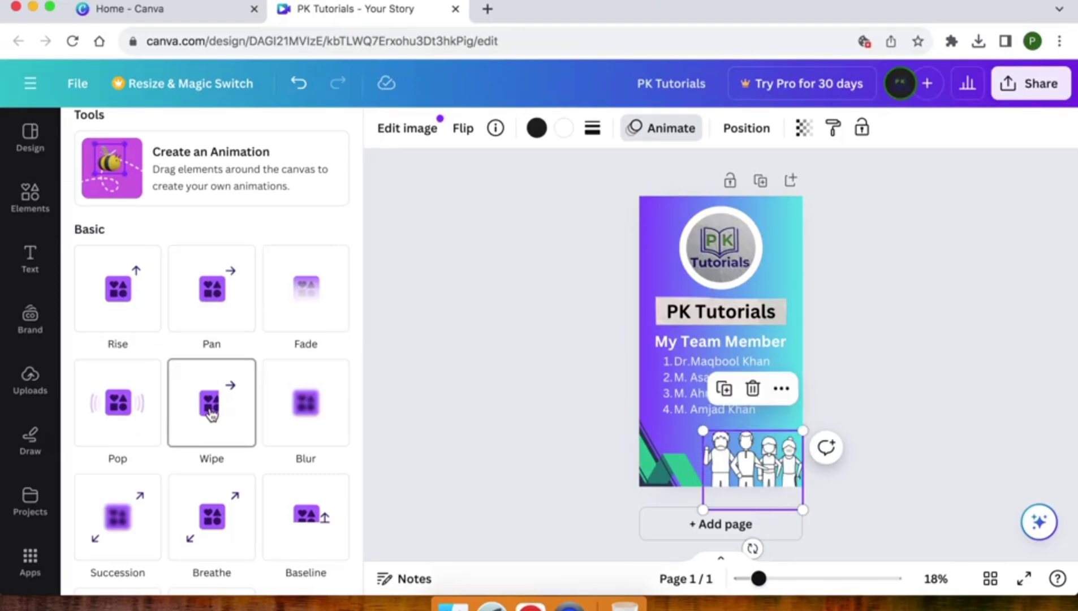
scroll(210, 411, "down", 5)
scroll(212, 337, "down", 6)
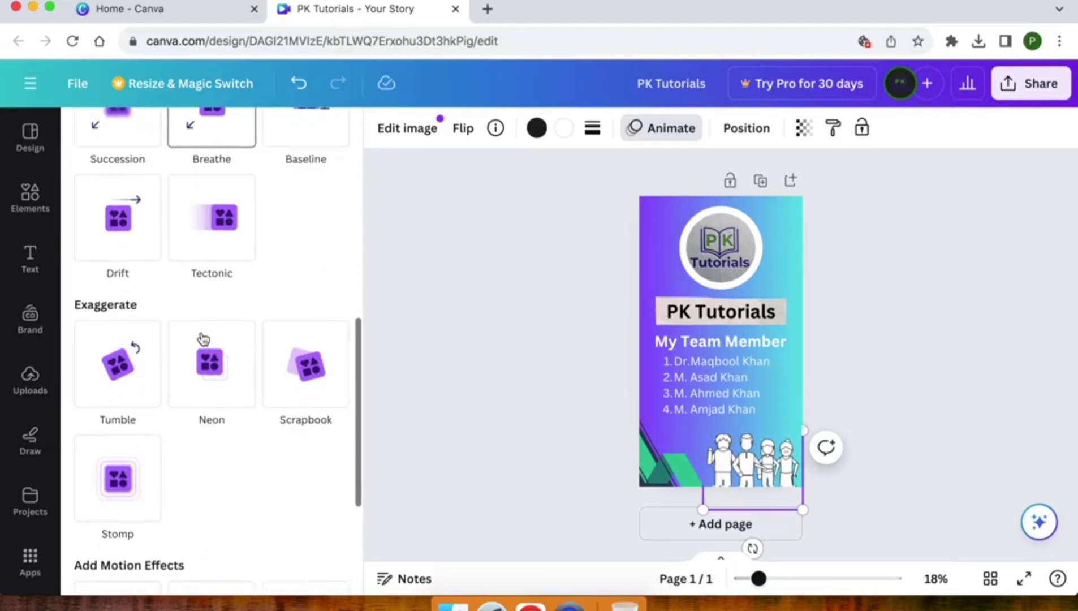
left_click(107, 383)
left_click(524, 404)
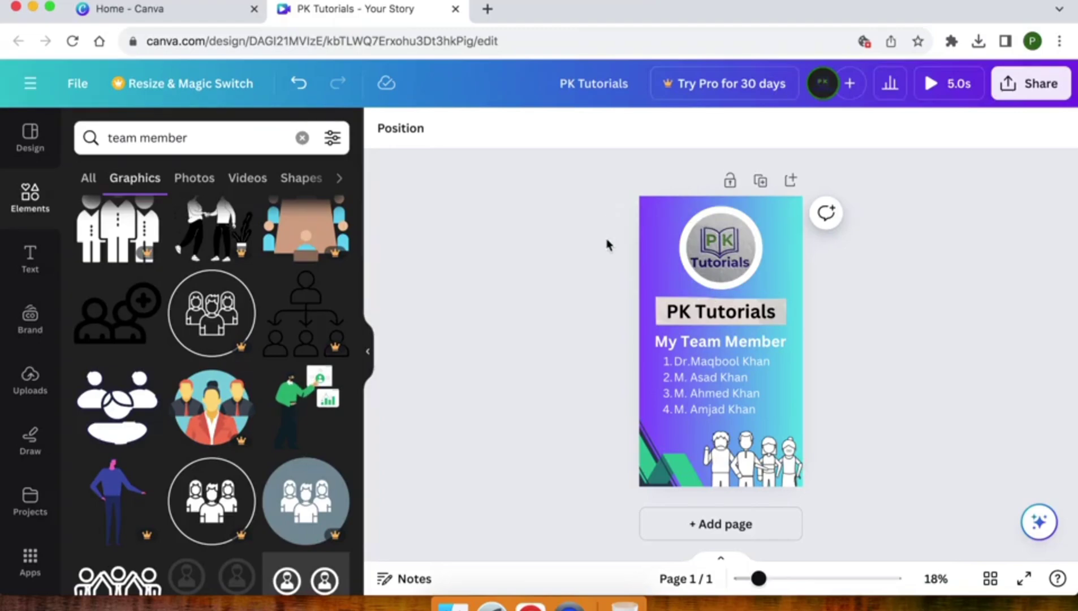
- Preview the Simple, Party, Rise and Pan animations on the whole page
left_click(655, 234)
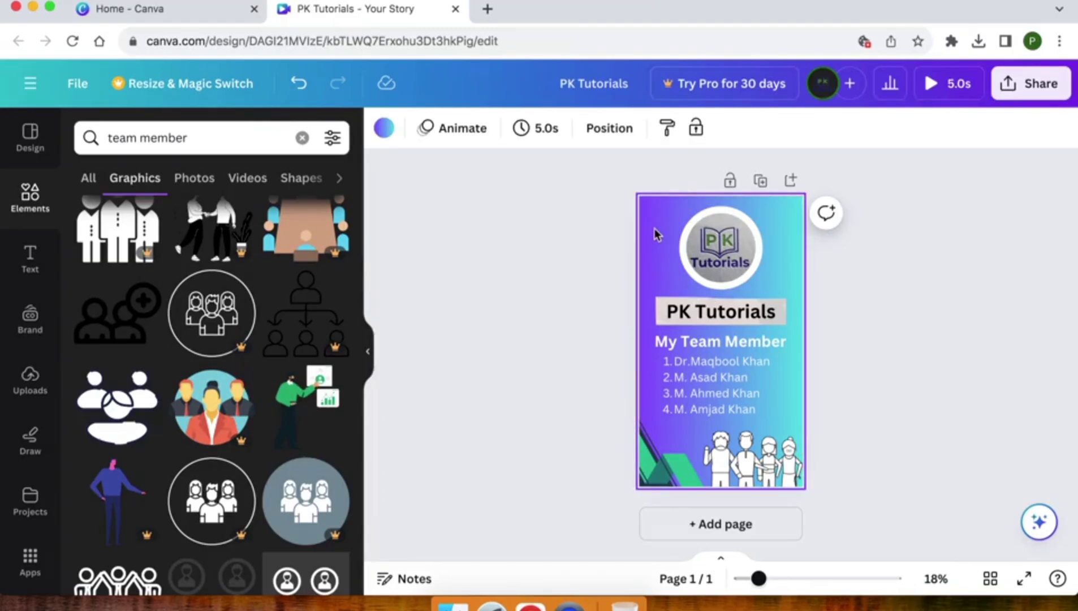
left_click(441, 126)
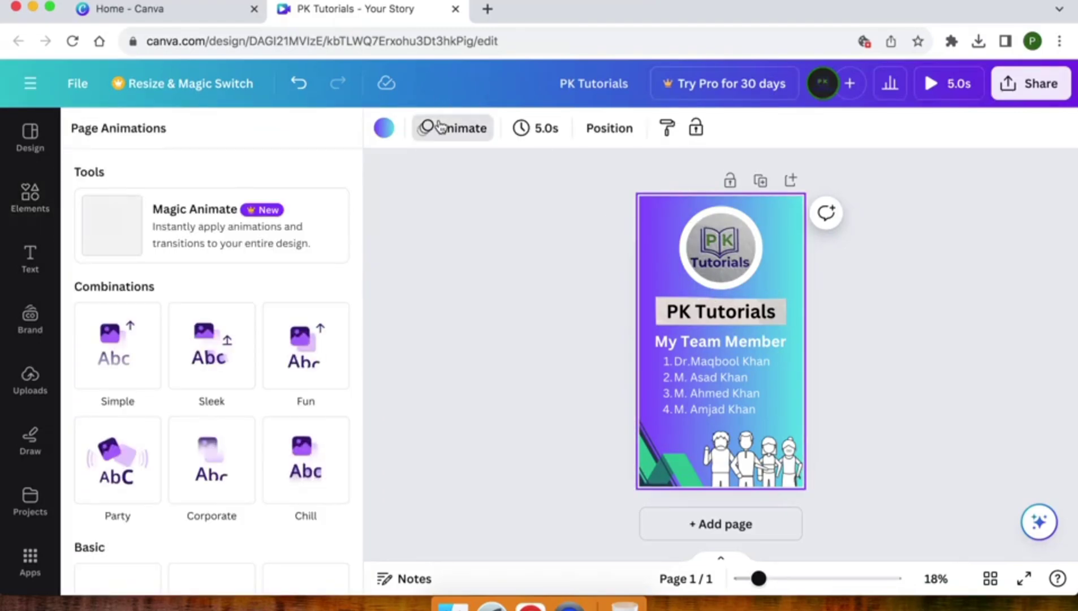
left_click(115, 353)
scroll(118, 354, "down", 1)
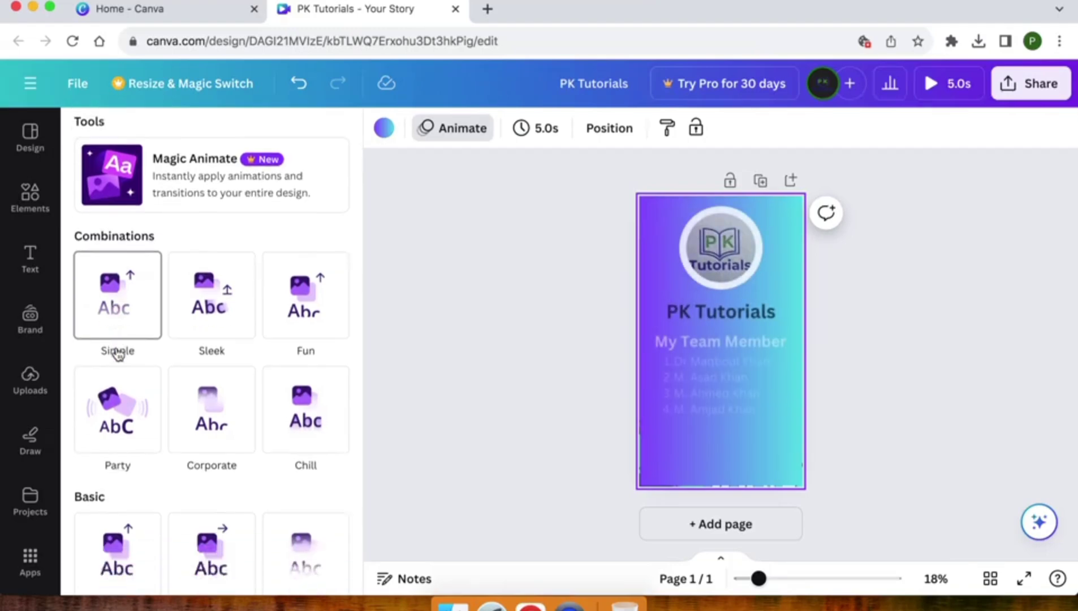
scroll(118, 354, "down", 1)
left_click(115, 333)
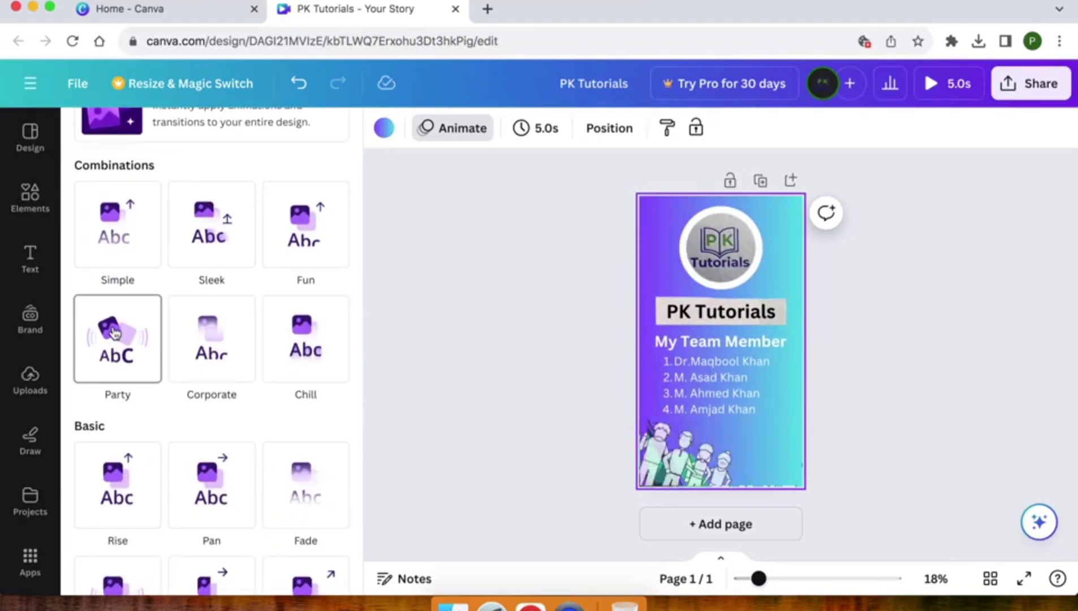
scroll(115, 333, "down", 2)
left_click(120, 384)
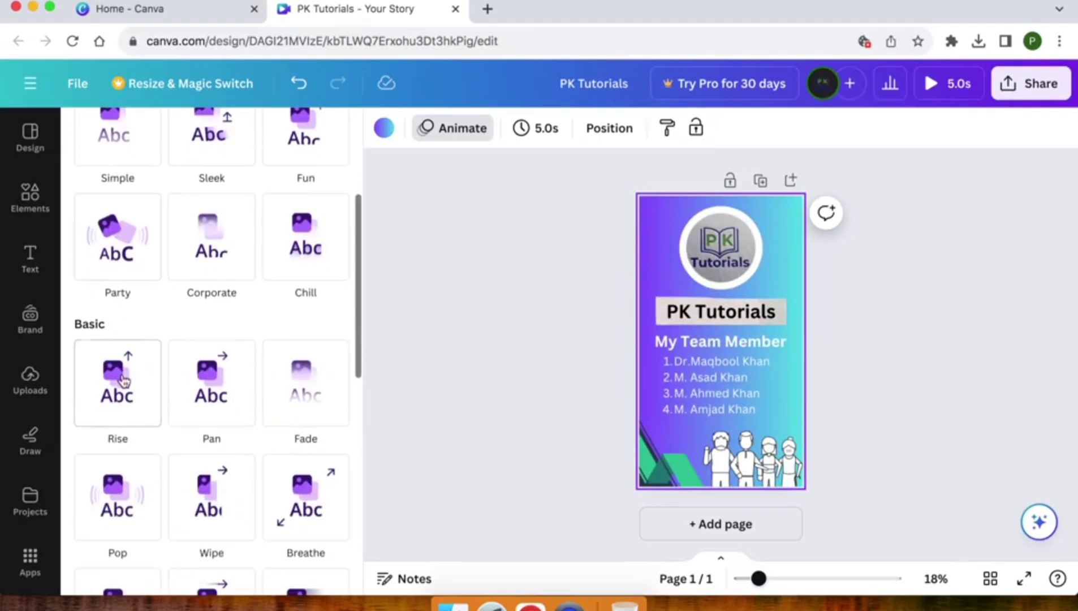
left_click(199, 387)
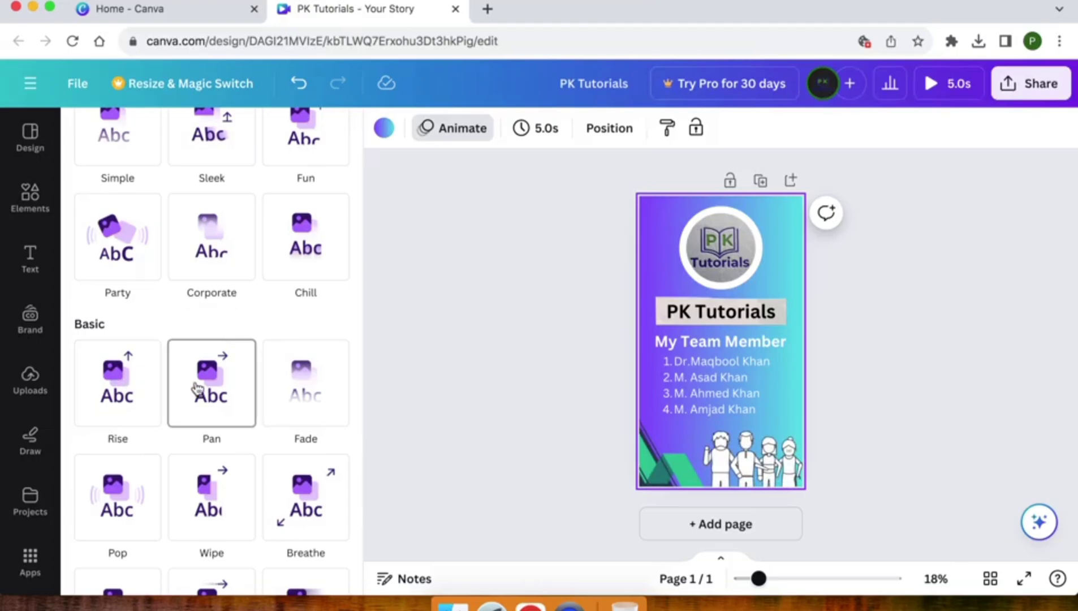
- Try Wipe, Drift and Neon, then apply the Tumble animation to the page
scroll(199, 386, "down", 3)
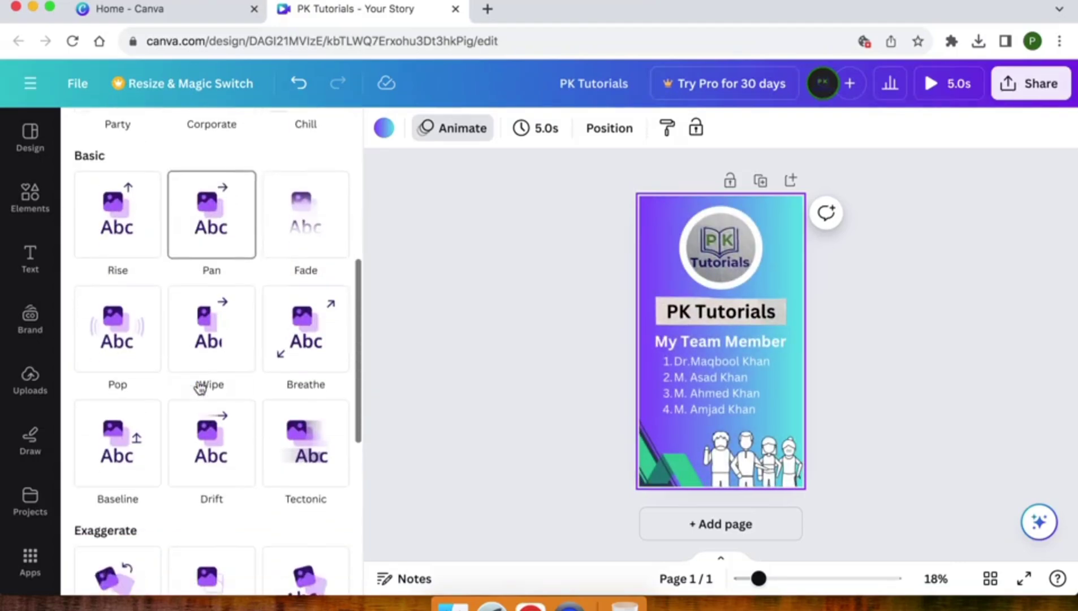
left_click(215, 317)
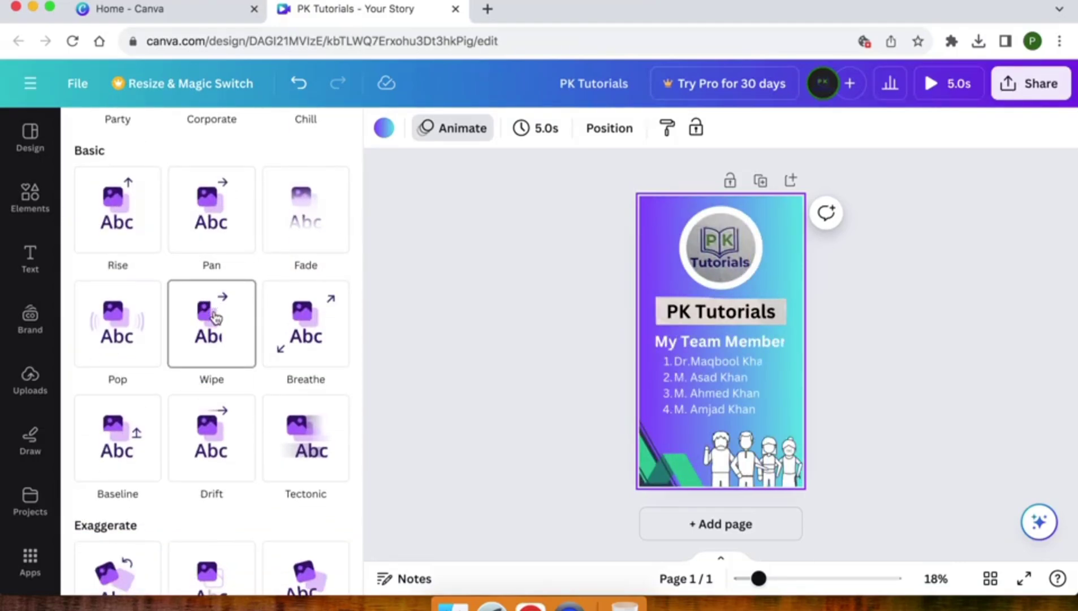
left_click(210, 444)
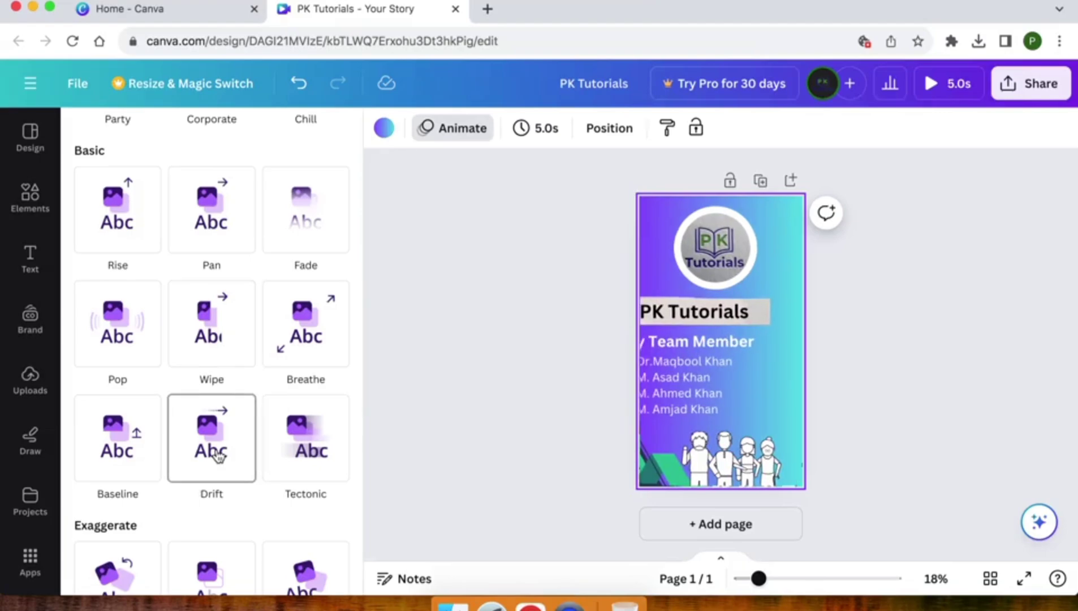
scroll(218, 456, "down", 2)
scroll(219, 456, "down", 2)
left_click(198, 332)
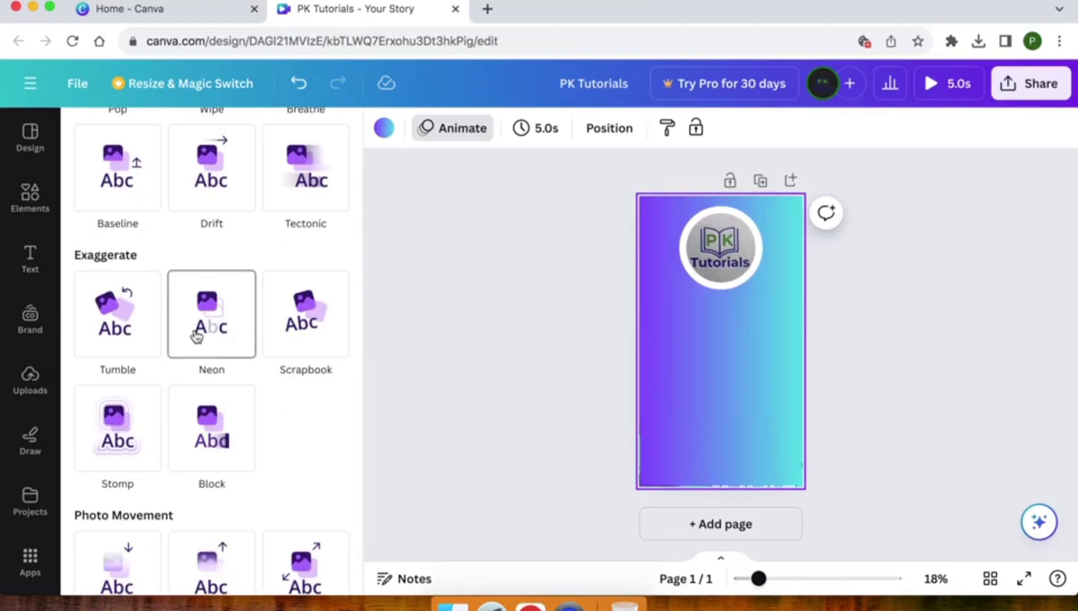
left_click(150, 336)
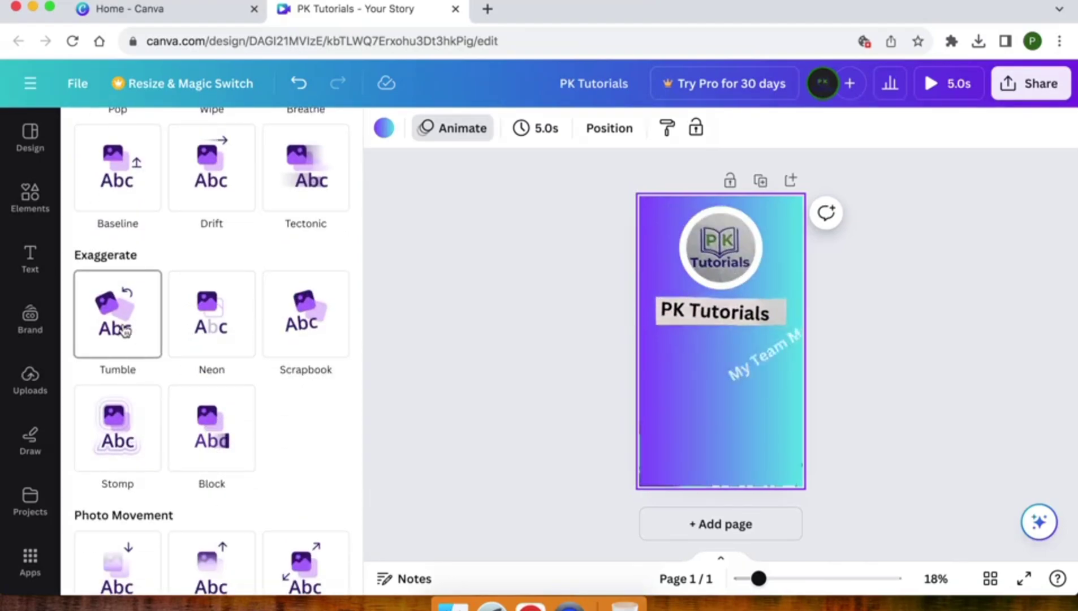
left_click(126, 331)
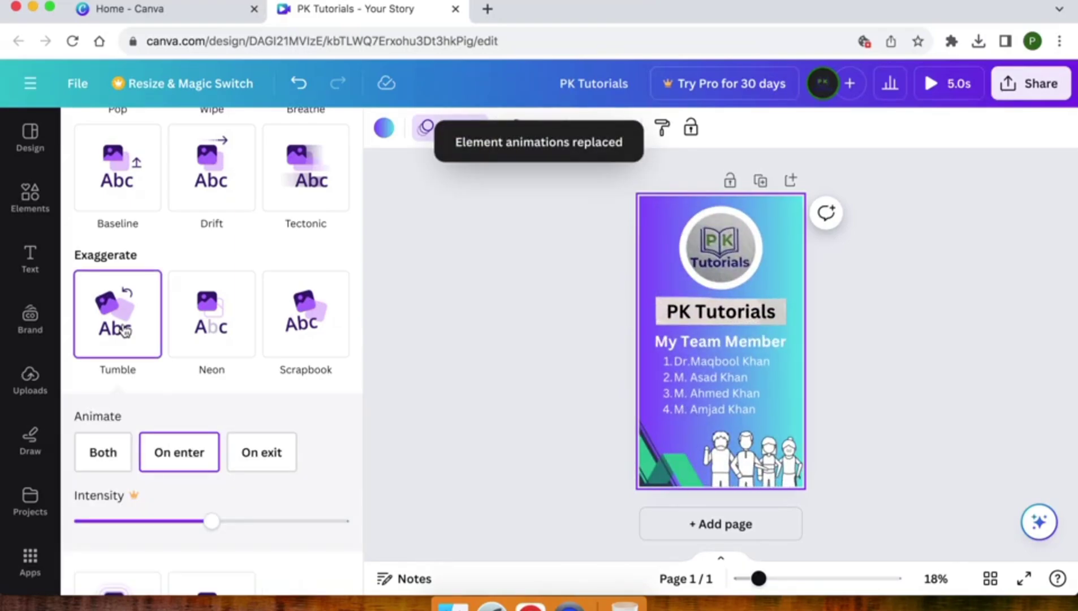
left_click(521, 290)
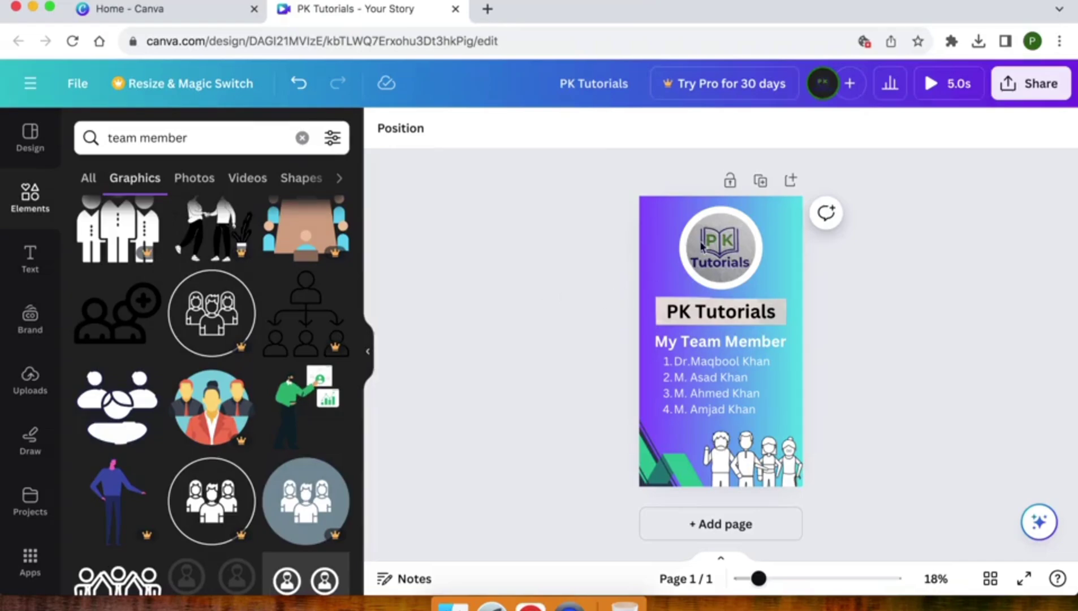
left_click(672, 267)
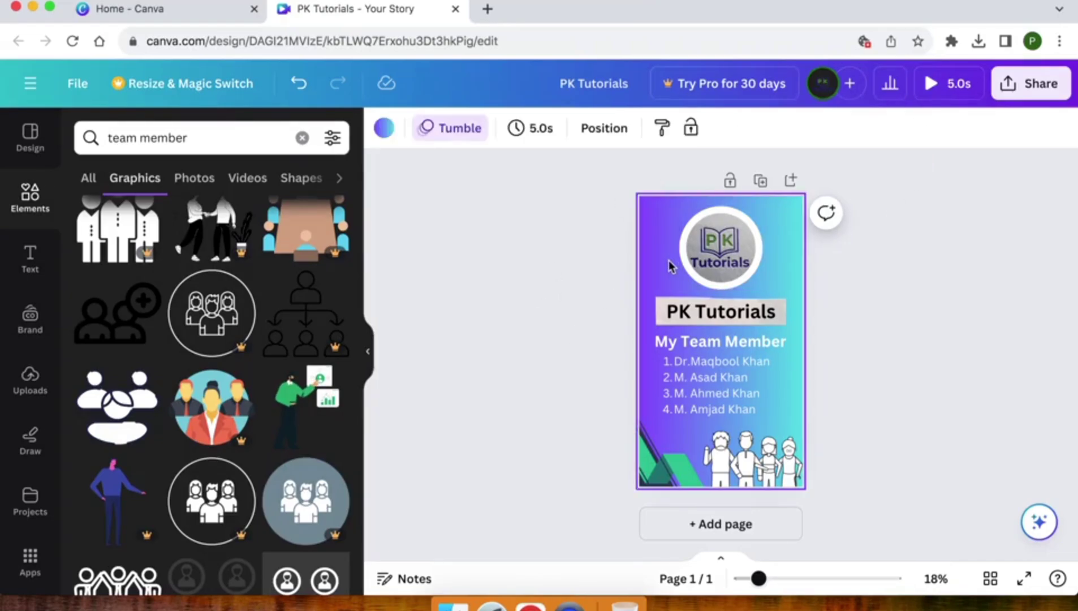
- Change the story page's timing from 5.0s to 15 seconds, keeping the Tumble animation
left_click(529, 128)
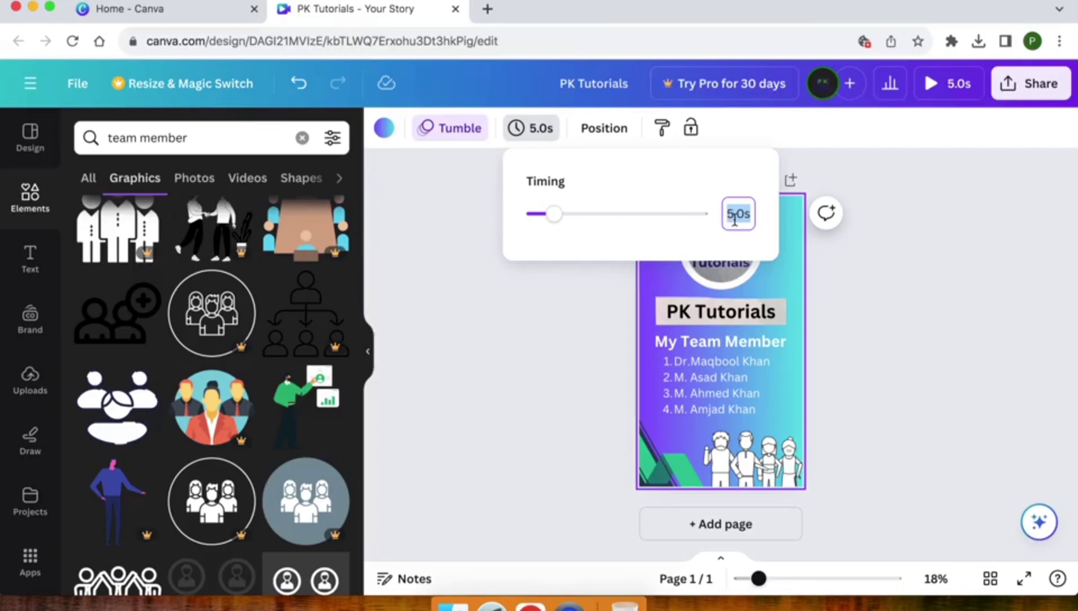
type("15")
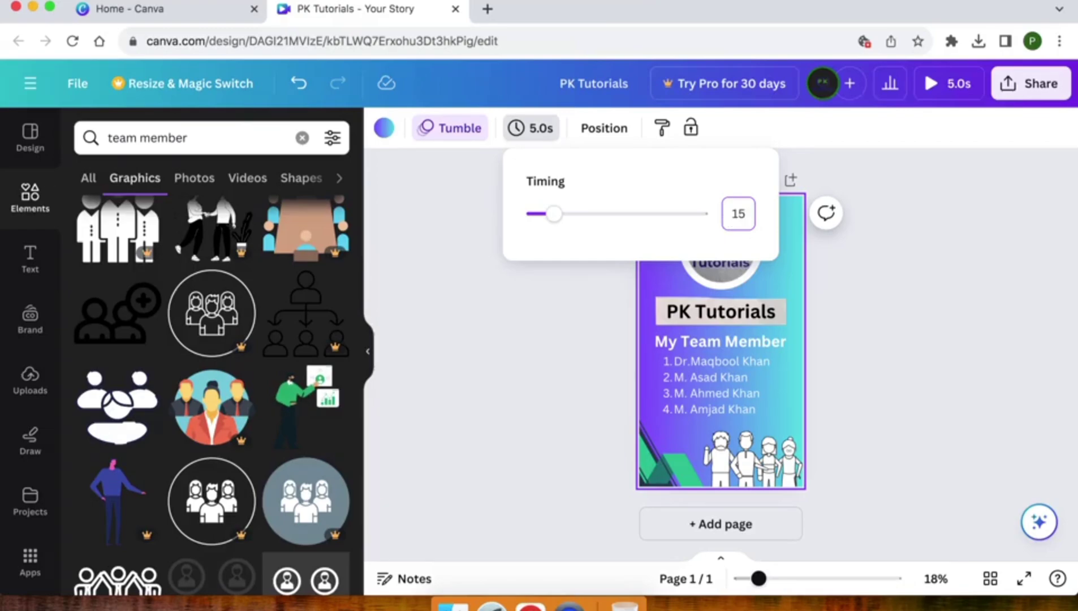
key("Return")
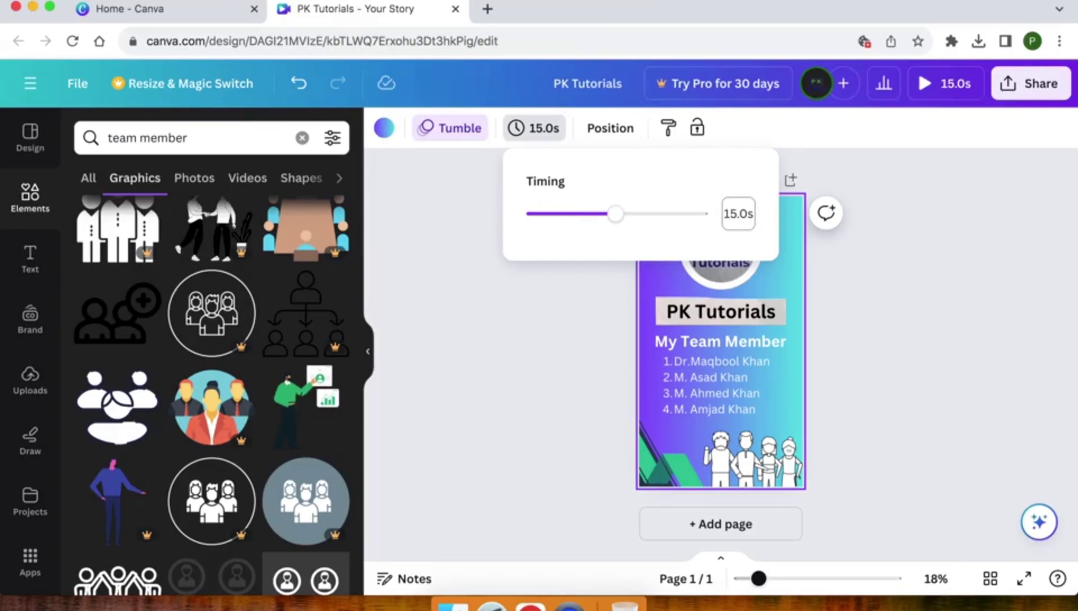
left_click(537, 303)
left_click(538, 305)
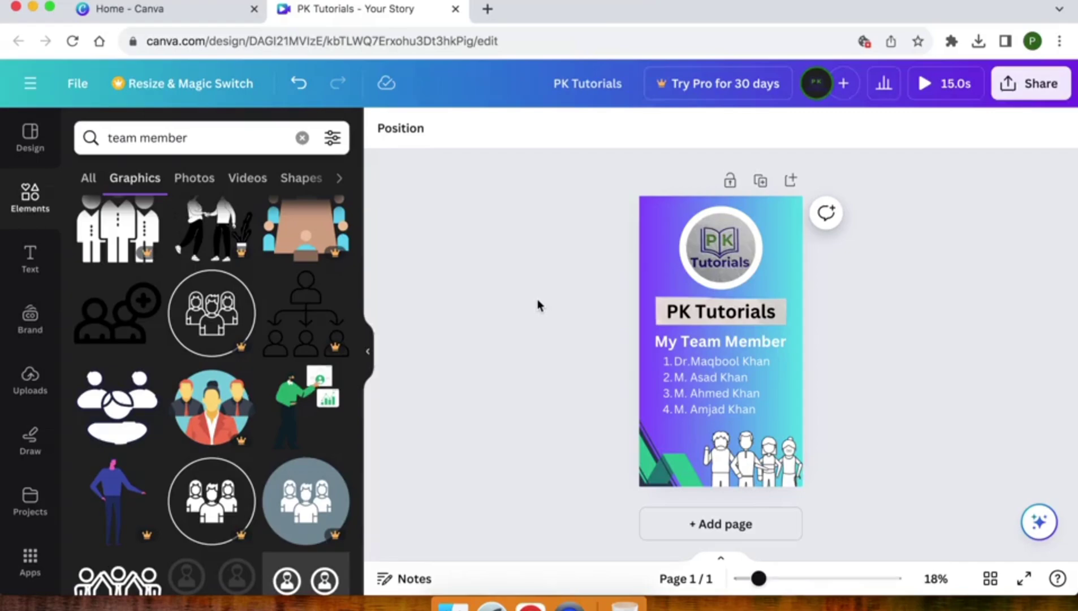
- Download the story from the Share menu as a 1080p MP4 video, PK Tutorials.mp4
left_click(1028, 95)
scroll(821, 351, "down", 2)
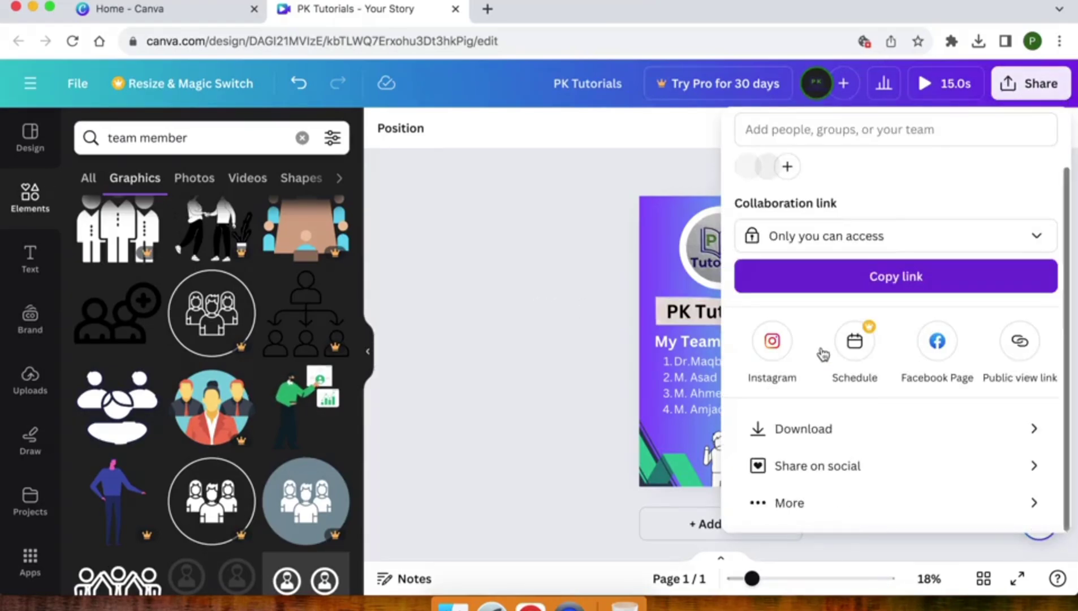
left_click(841, 428)
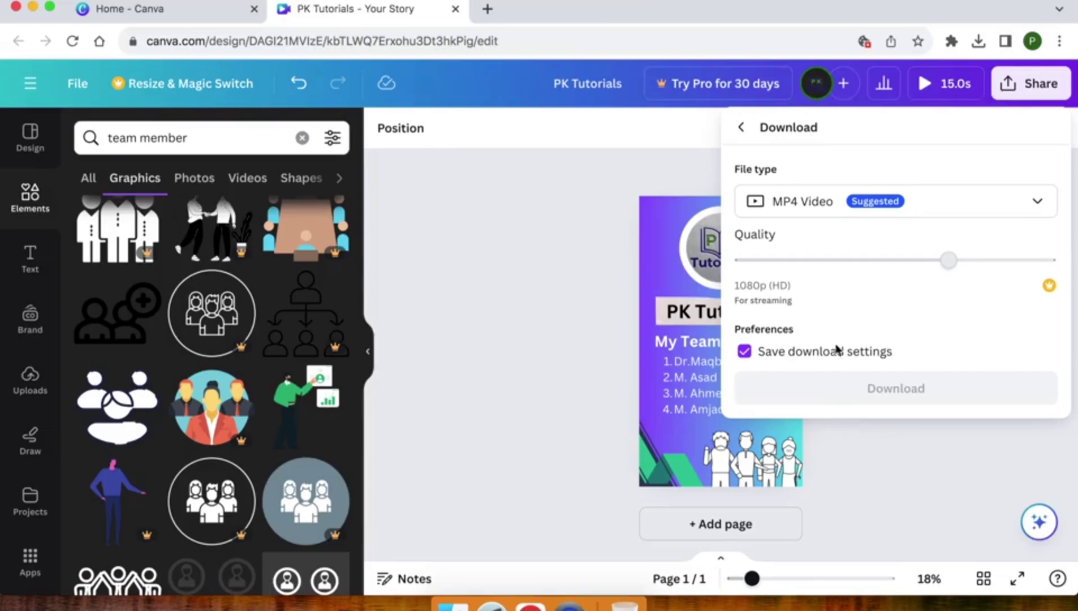
left_click(920, 204)
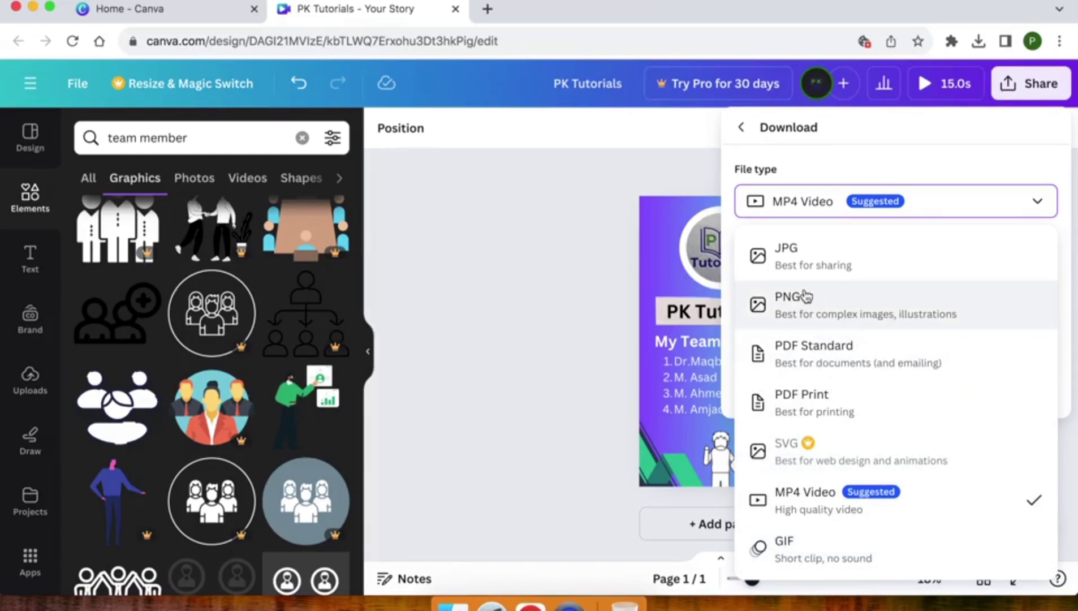
left_click(817, 207)
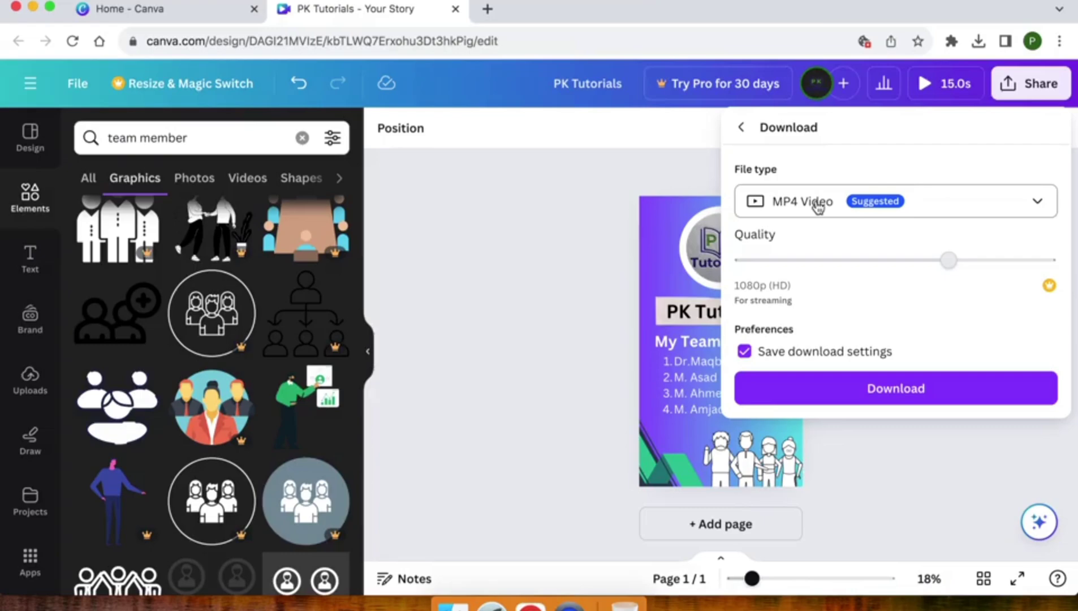
left_click(878, 390)
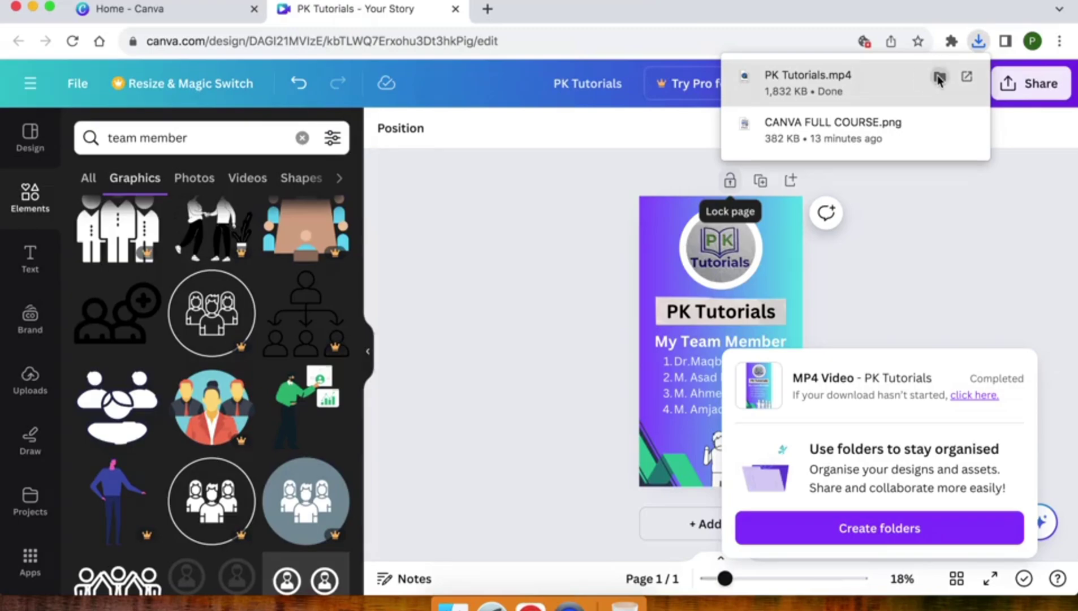
- Open PK Tutorials.mp4 from the Downloads folder and play it full screen in QuickTime Player
left_click(938, 79)
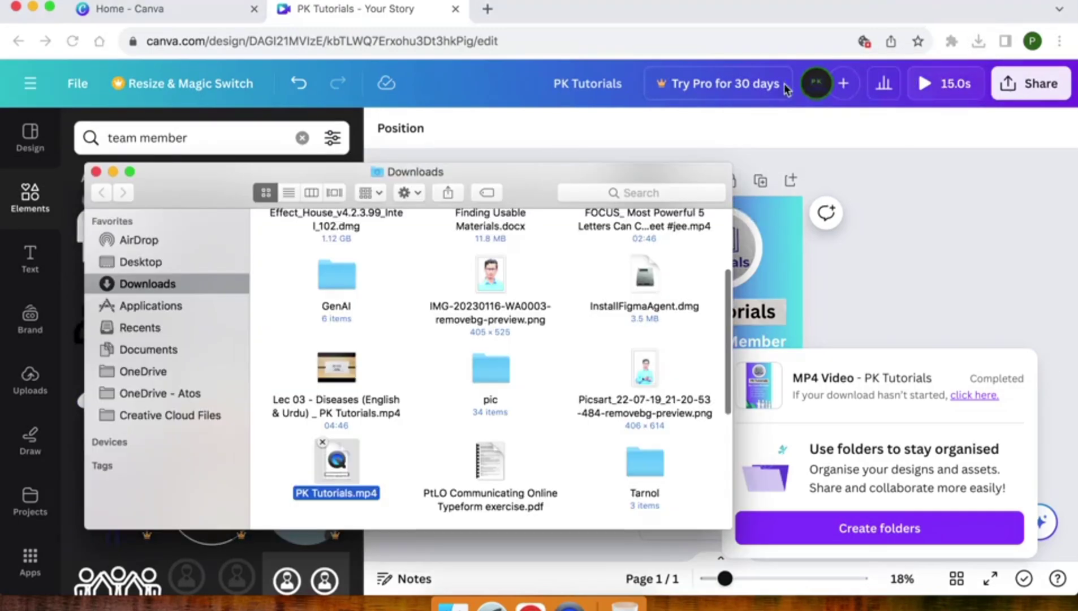
double_click(338, 474)
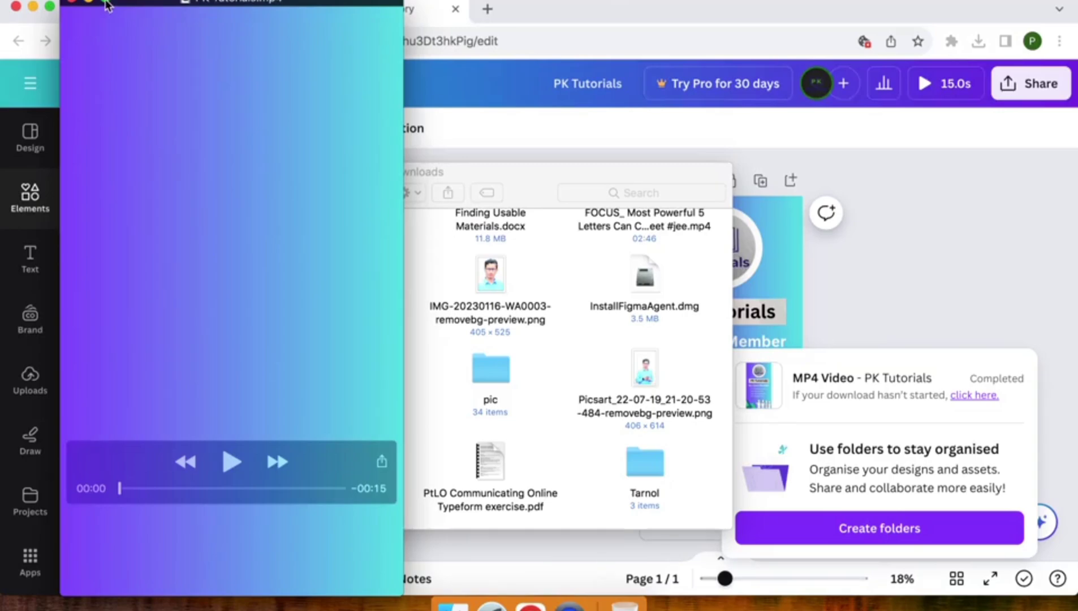
left_click(106, 2)
key("space")
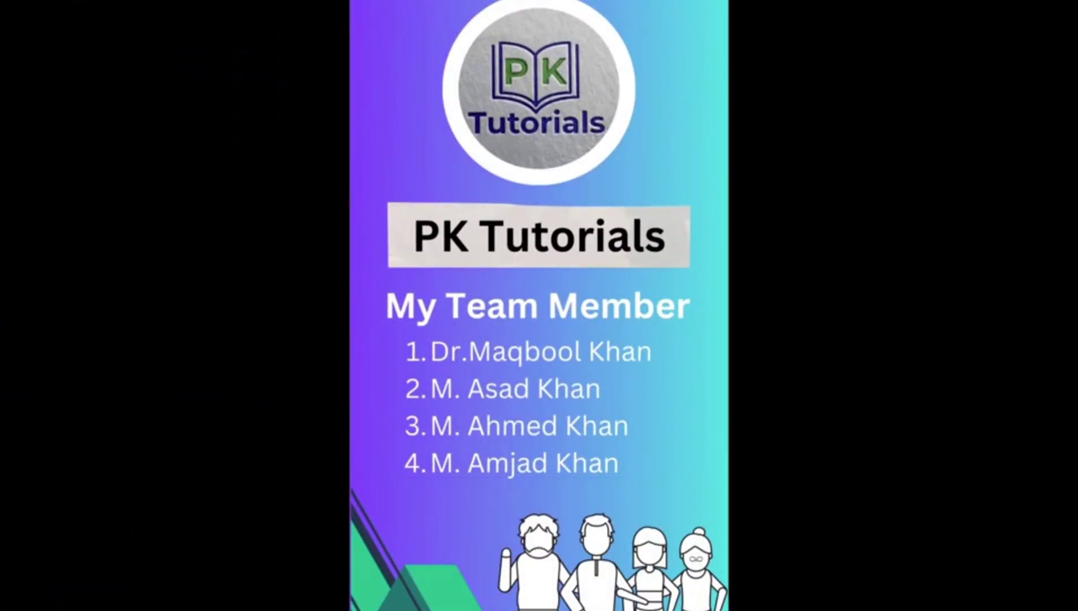
key("Escape")
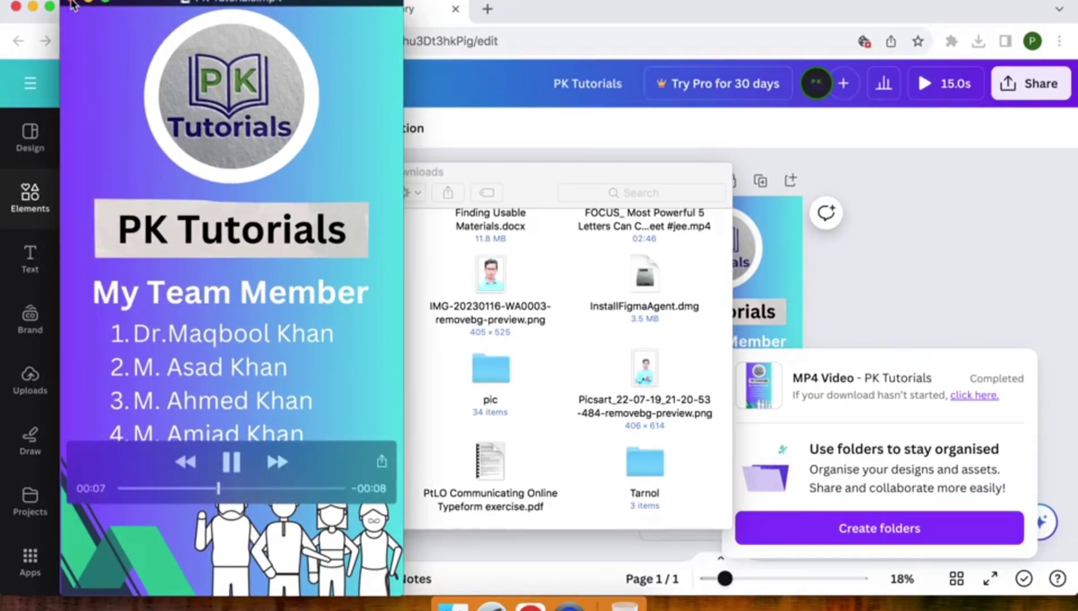
- Close QuickTime Player and dismiss Canva's completed download notice
left_click(73, 4)
left_click(908, 247)
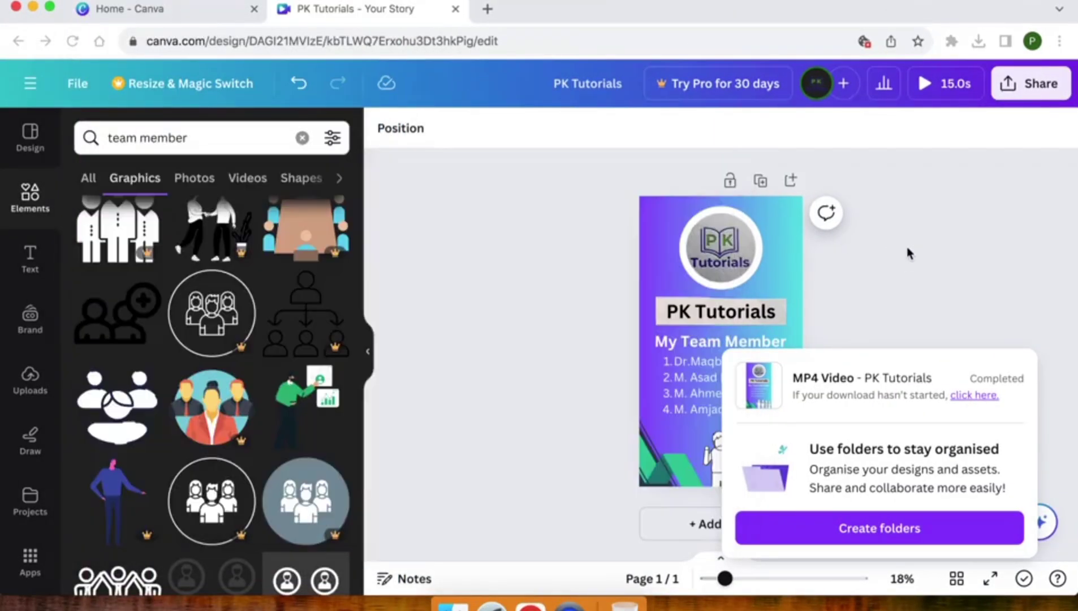
left_click(496, 268)
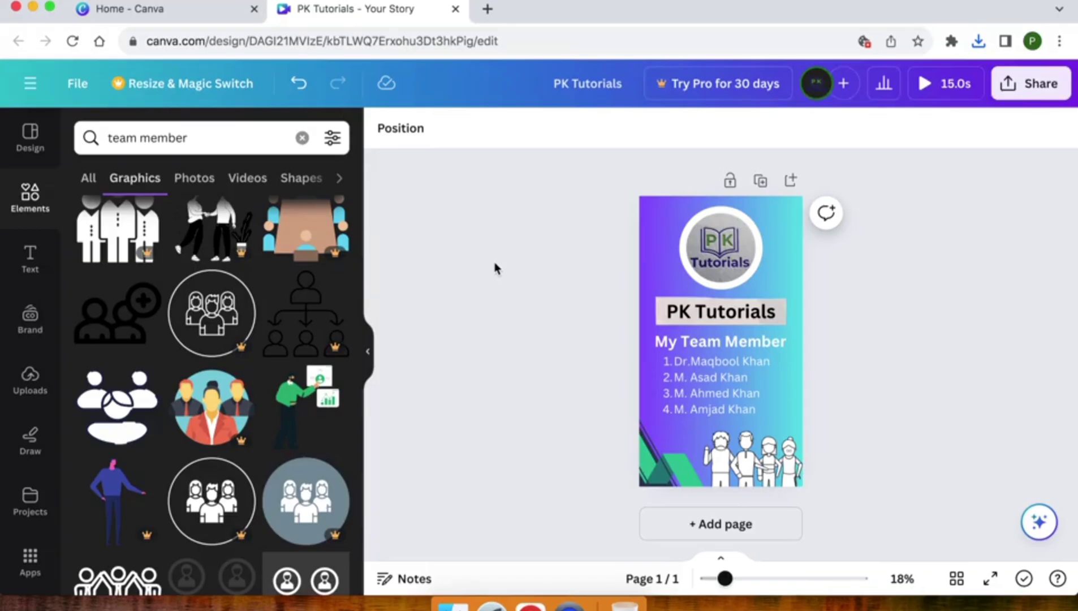